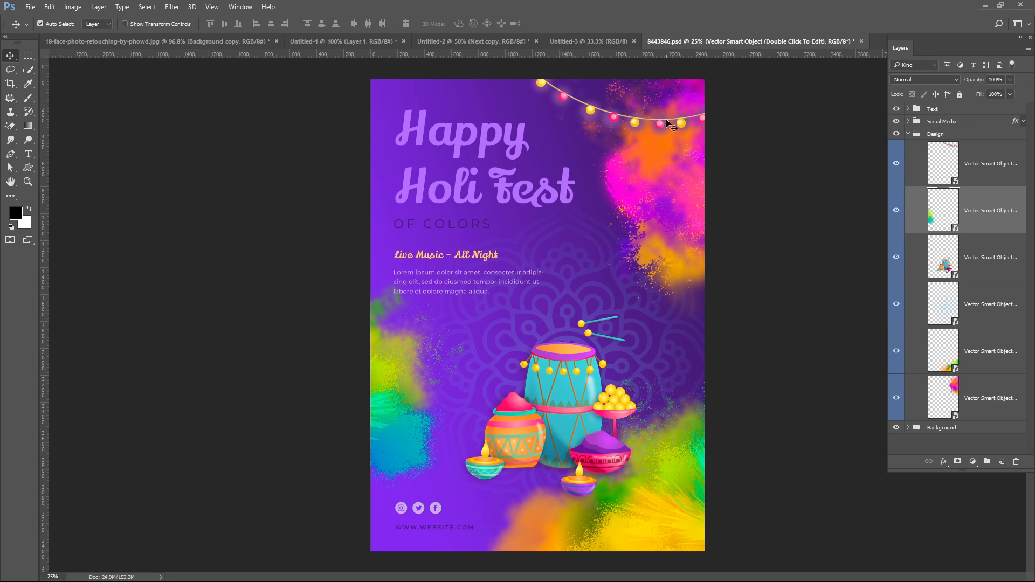
Examine the Design group's layers and compare the poster with the mandala pattern hidden and shown.
{"action": "scroll", "coordinate": [587, 334], "scroll_direction": "up", "scroll_amount": 3}
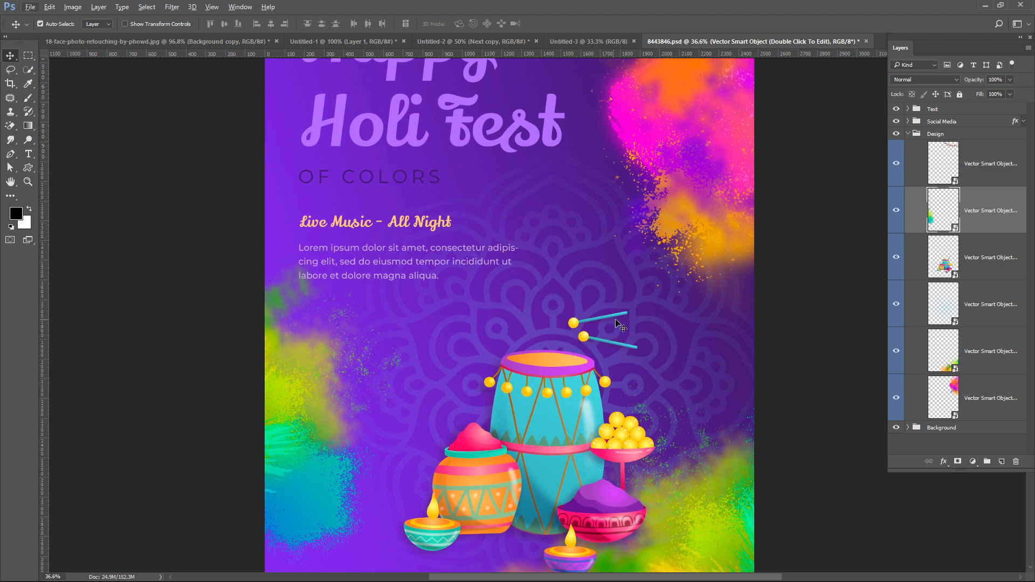
{"action": "left_click", "coordinate": [909, 136]}
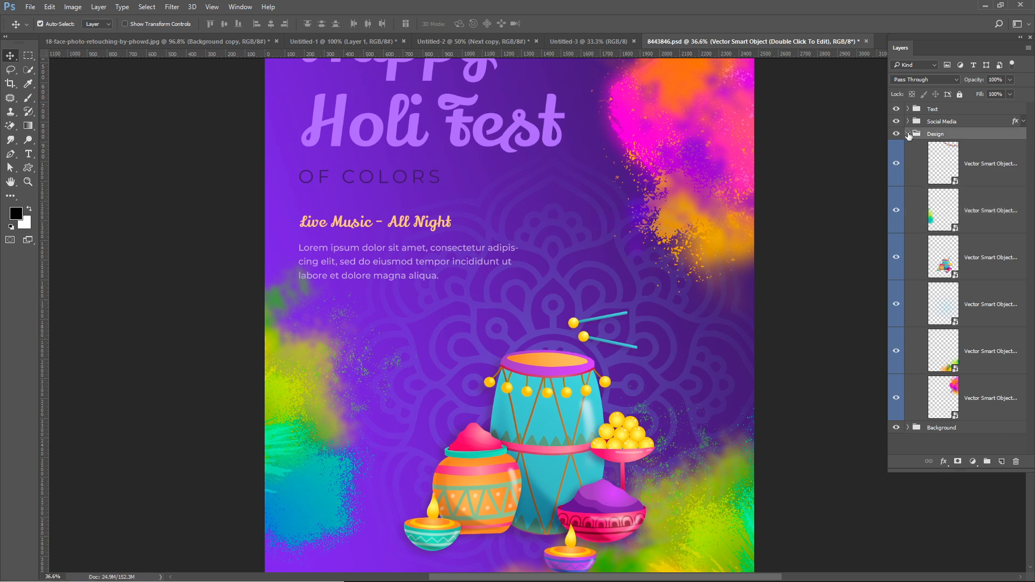
{"action": "left_click", "coordinate": [908, 134]}
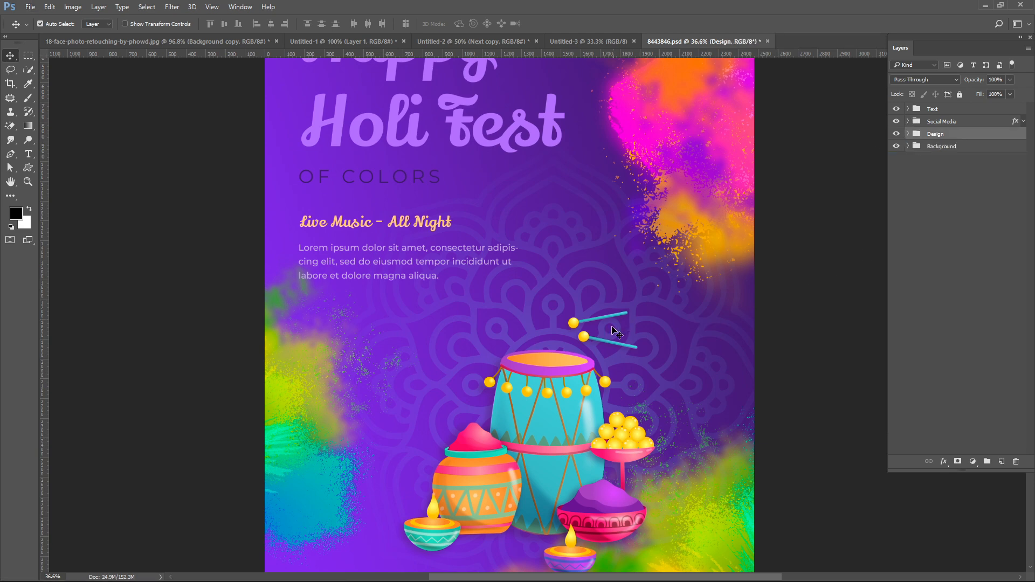
{"action": "scroll", "coordinate": [612, 328], "scroll_direction": "down", "scroll_amount": 1}
{"action": "left_click_drag", "start_coordinate": [507, 415], "coordinate": [505, 302]}
{"action": "left_click_drag", "start_coordinate": [490, 387], "coordinate": [488, 498]}
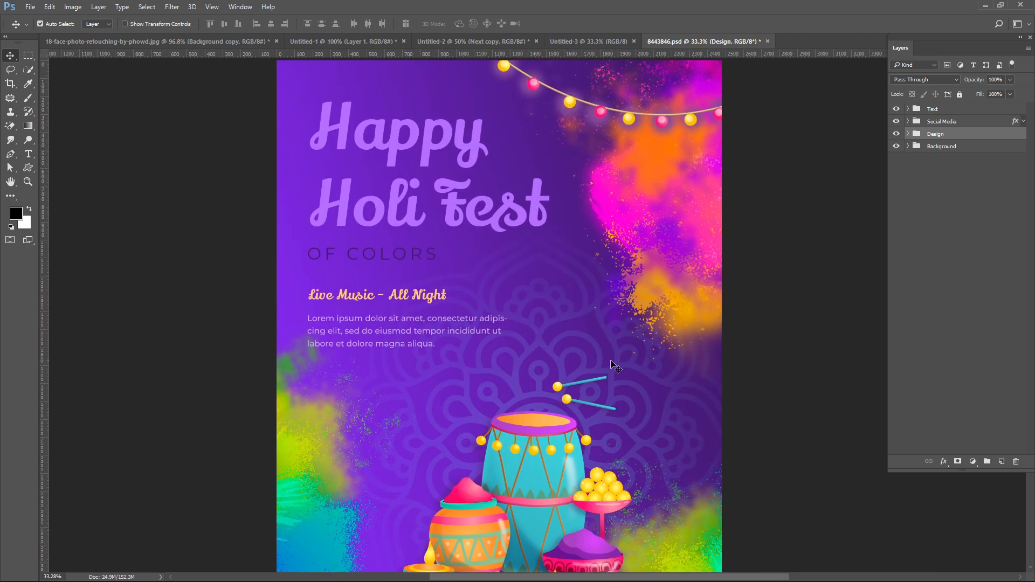
{"action": "left_click", "coordinate": [558, 361]}
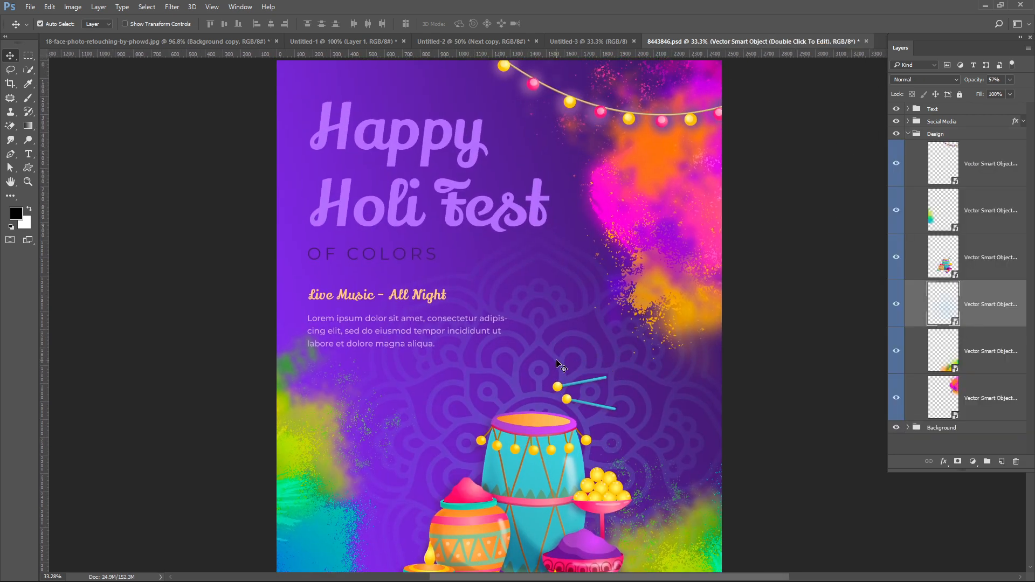
{"action": "left_click", "coordinate": [897, 304]}
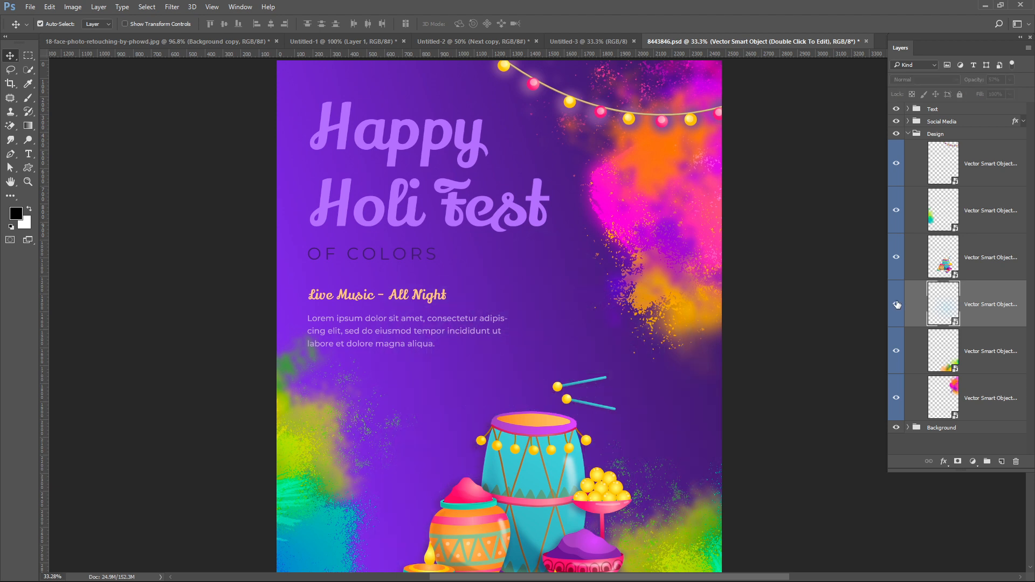
{"action": "left_click", "coordinate": [896, 304]}
{"action": "left_click", "coordinate": [897, 304]}
{"action": "left_click", "coordinate": [897, 304]}
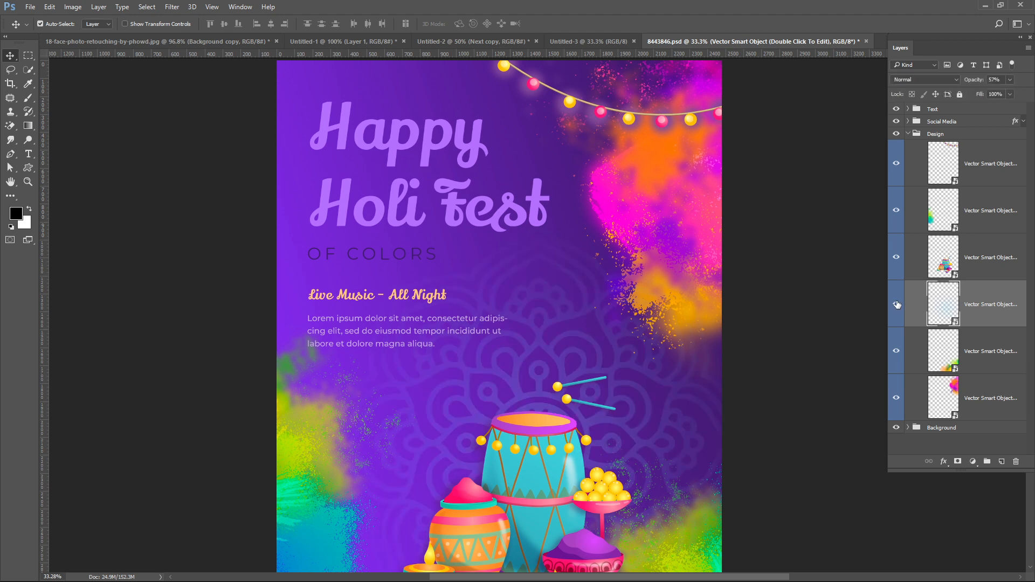
Rotate the mandala pattern behind the drum with Free Transform.
{"action": "key", "text": "ctrl+t"}
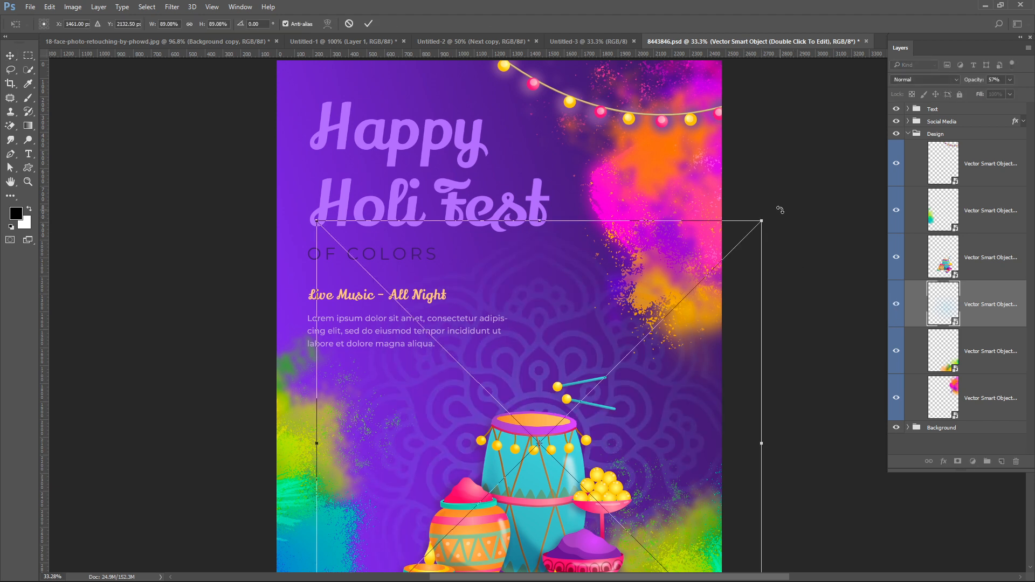
{"action": "mouse_move", "coordinate": [778, 209]}
{"action": "left_mouse_down"}
{"action": "mouse_move", "coordinate": [811, 277]}
{"action": "mouse_move", "coordinate": [777, 220]}
{"action": "left_mouse_up"}
{"action": "key", "text": "Return"}
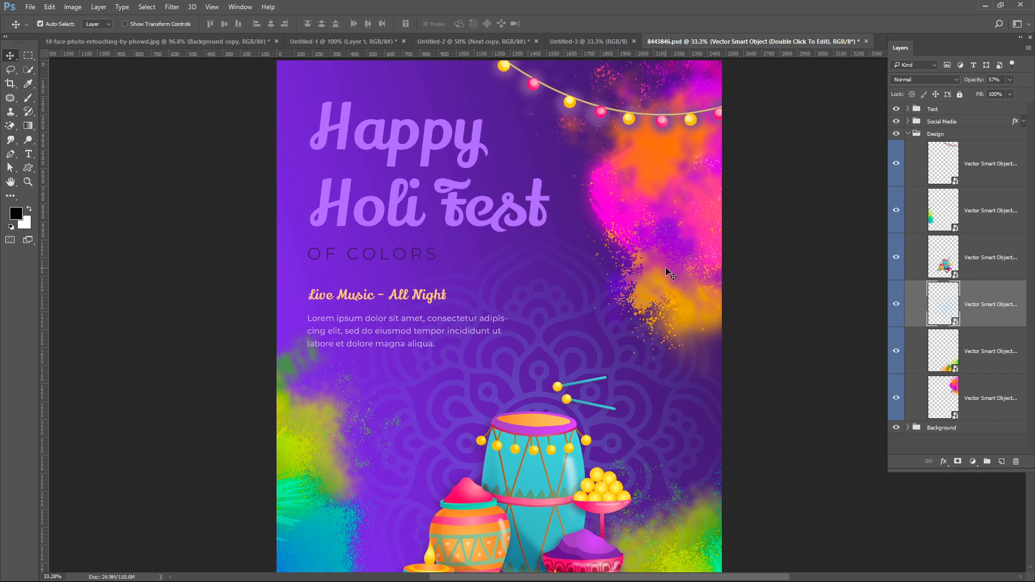
Show the Timeline panel, reduce its height and place it over the poster's lower edge.
{"action": "scroll", "coordinate": [491, 232], "scroll_direction": "down", "scroll_amount": 3}
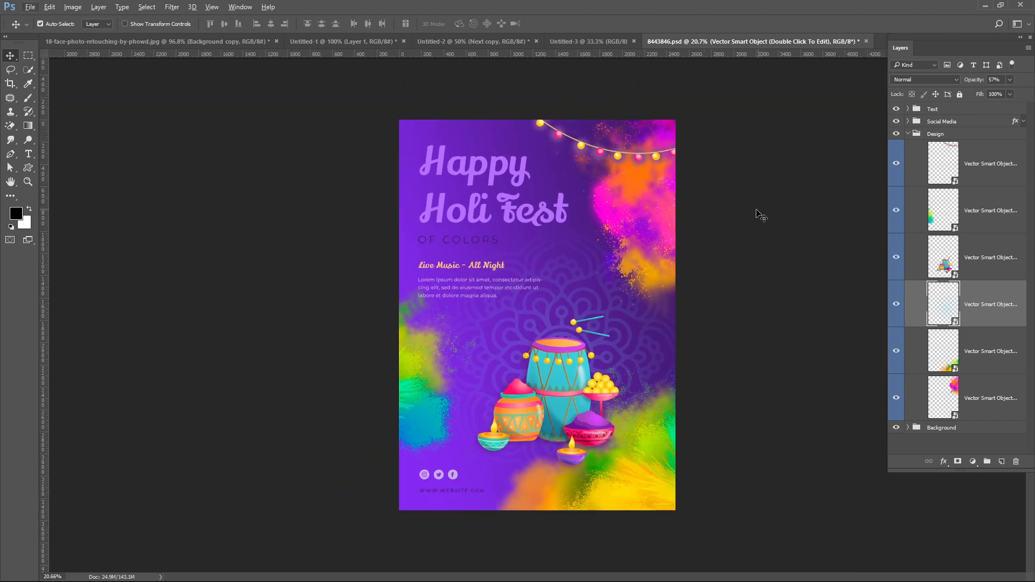
{"action": "left_click", "coordinate": [240, 6]}
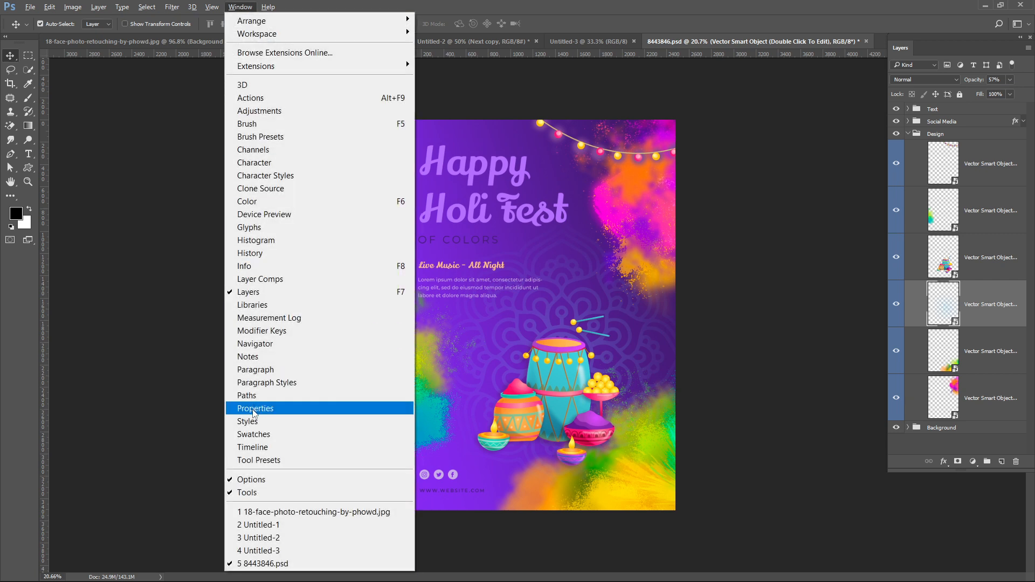
{"action": "left_click", "coordinate": [260, 447]}
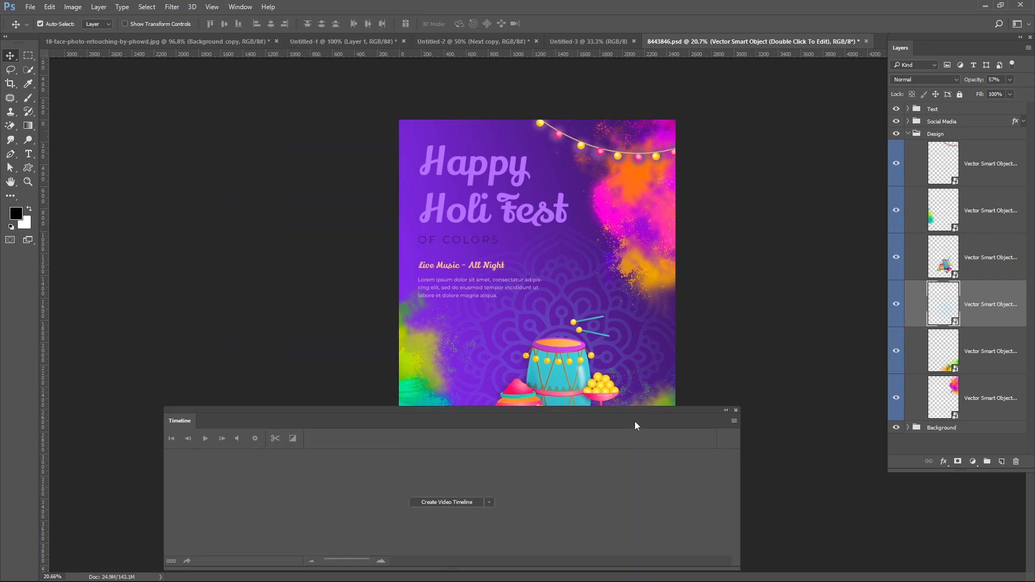
{"action": "left_click_drag", "start_coordinate": [651, 416], "coordinate": [712, 261]}
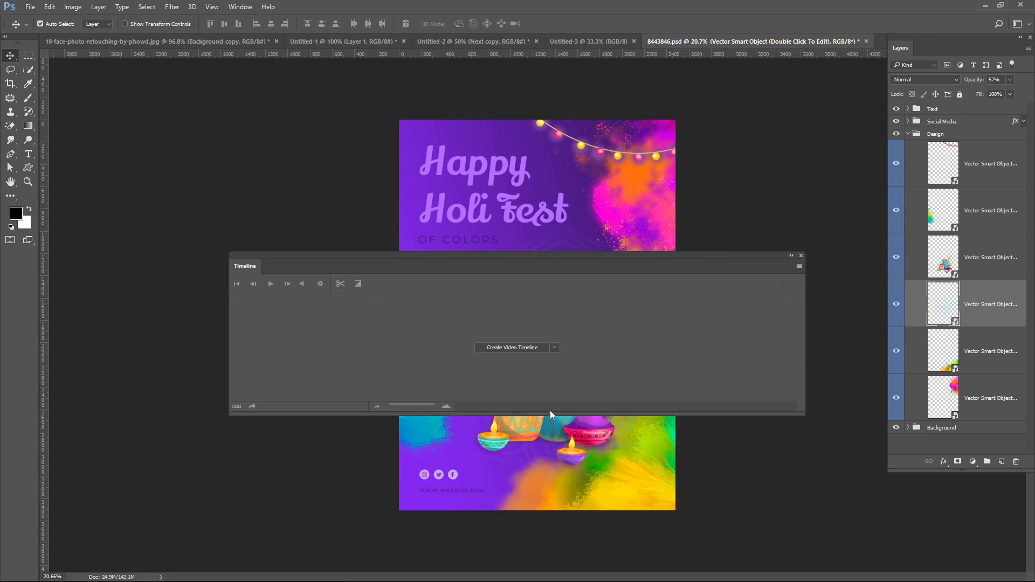
{"action": "left_click_drag", "start_coordinate": [550, 409], "coordinate": [557, 329]}
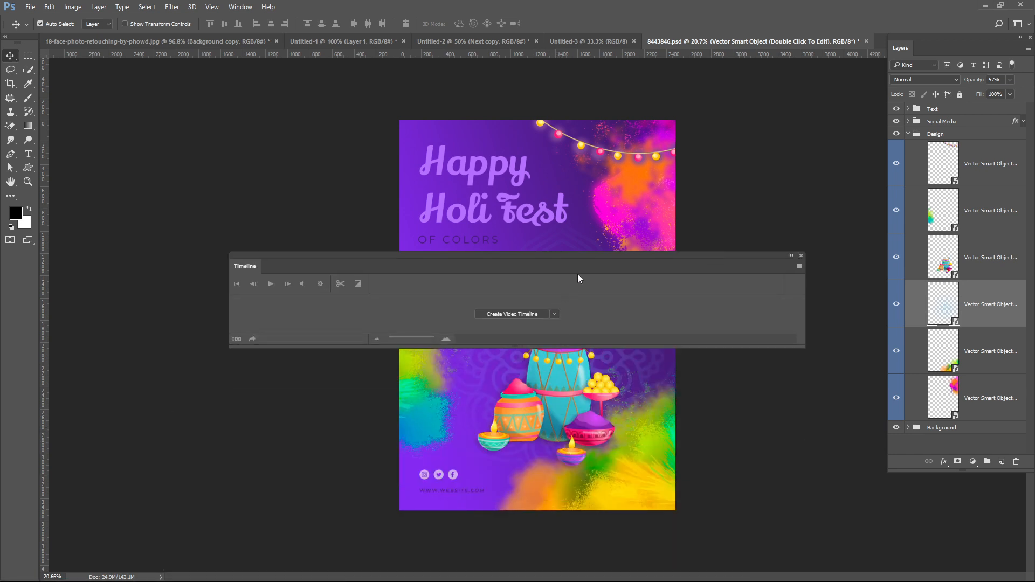
{"action": "left_click_drag", "start_coordinate": [578, 278], "coordinate": [542, 526]}
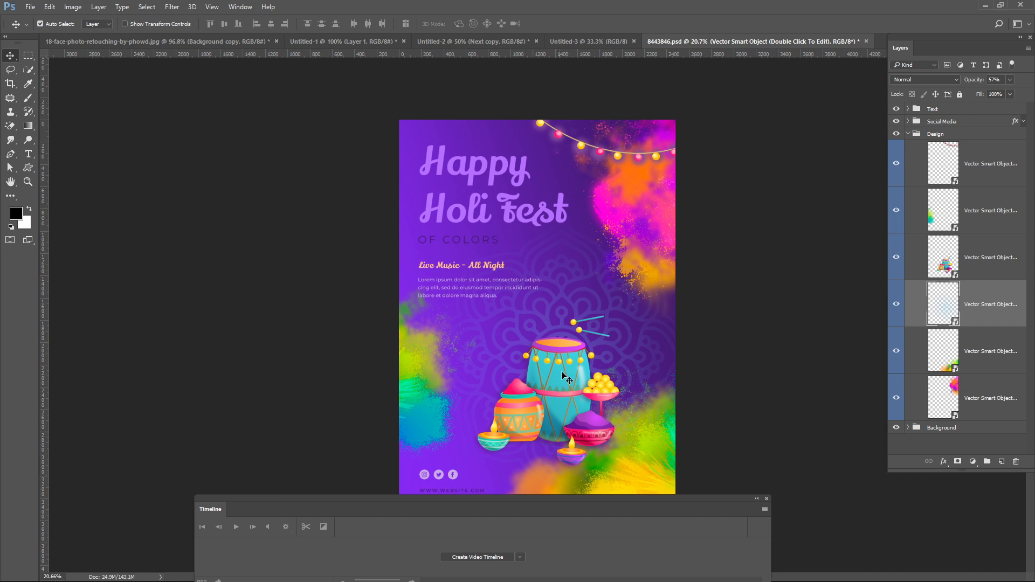
Rasterize the smart object layer containing the drum, pots and drumsticks.
{"action": "left_click", "coordinate": [583, 335]}
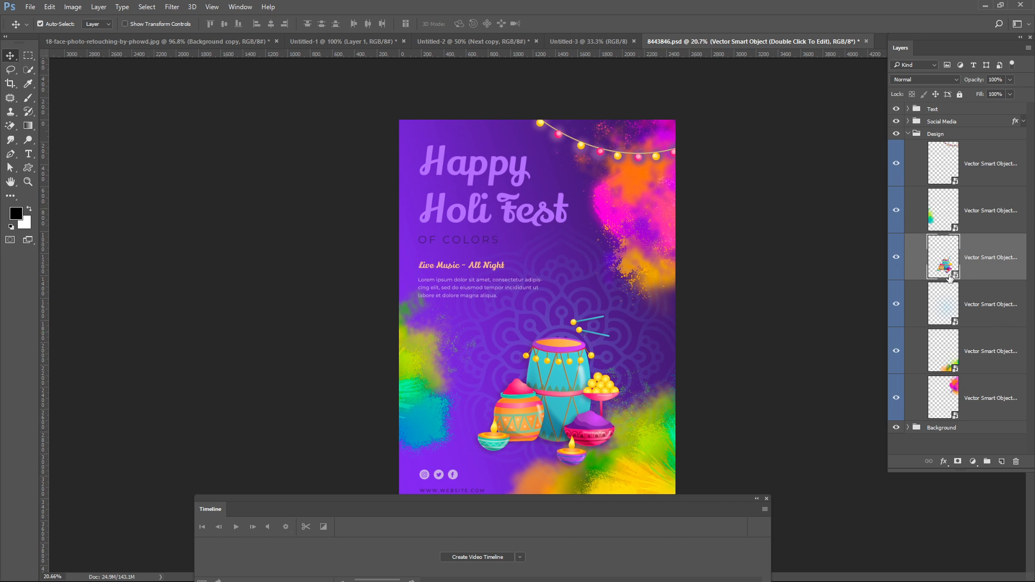
{"action": "right_click", "coordinate": [1007, 253]}
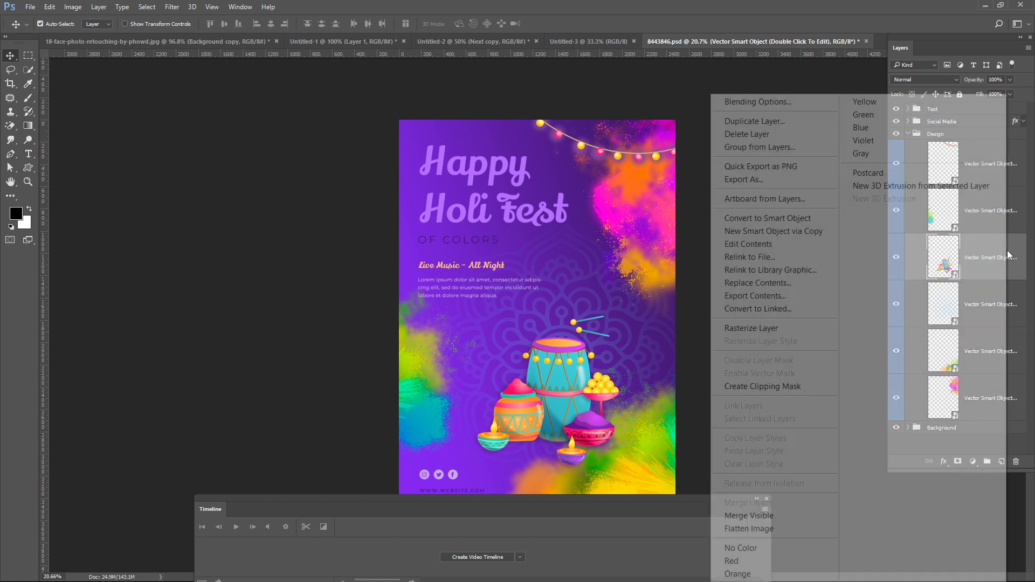
{"action": "left_click", "coordinate": [779, 327]}
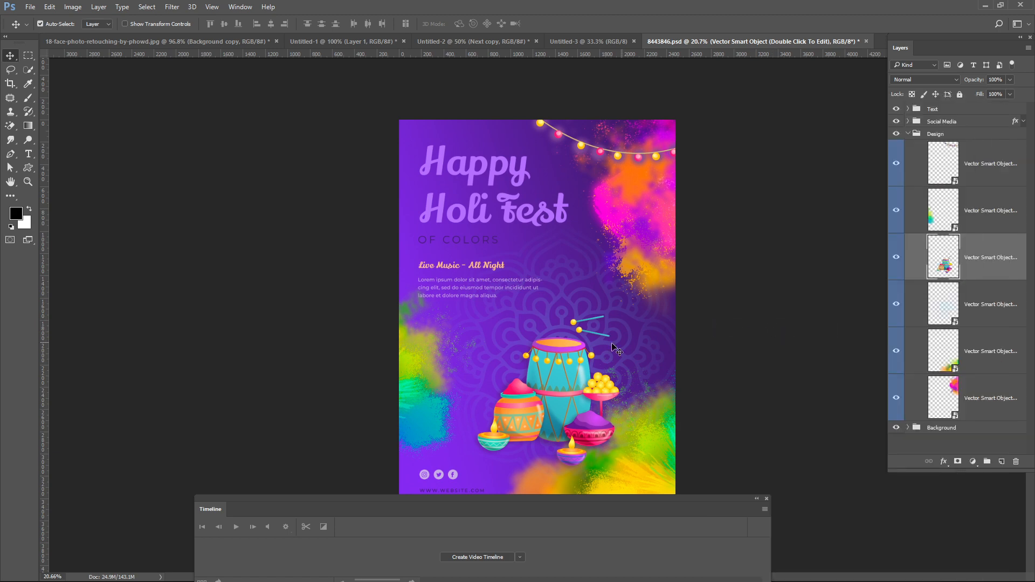
Lasso the lower and upper drumsticks separately and copy each from the drum layer to its own new layer.
{"action": "scroll", "coordinate": [579, 363], "scroll_direction": "up", "scroll_amount": 2}
{"action": "scroll", "coordinate": [579, 362], "scroll_direction": "up", "scroll_amount": 2}
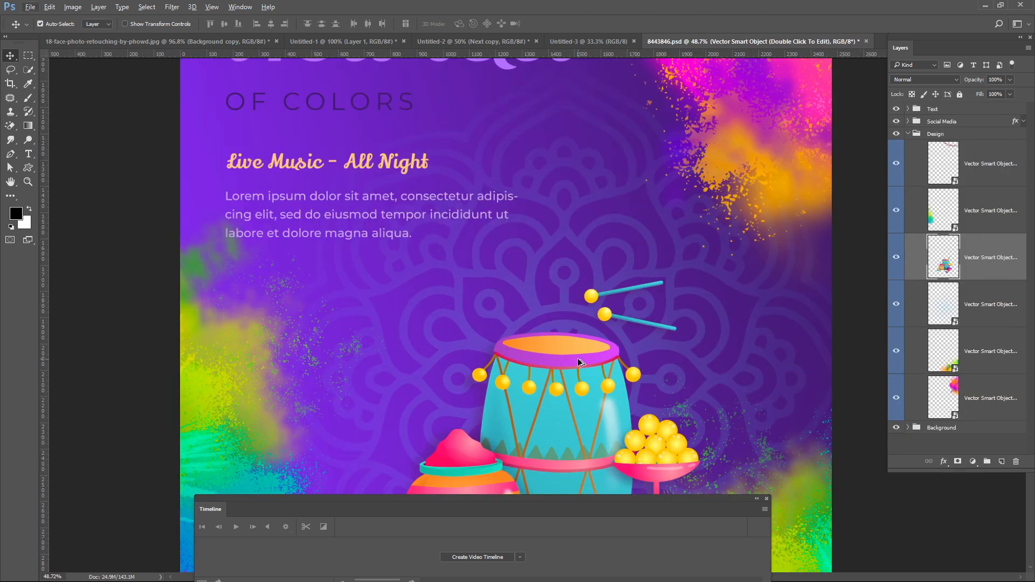
{"action": "key", "text": "l"}
{"action": "key", "text": "alt+l"}
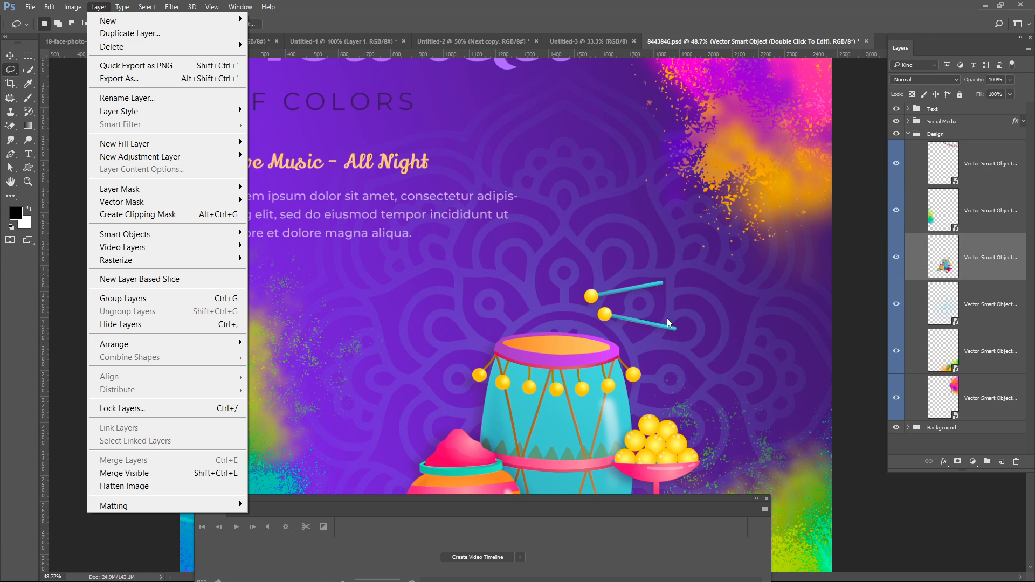
{"action": "key", "text": "Escape"}
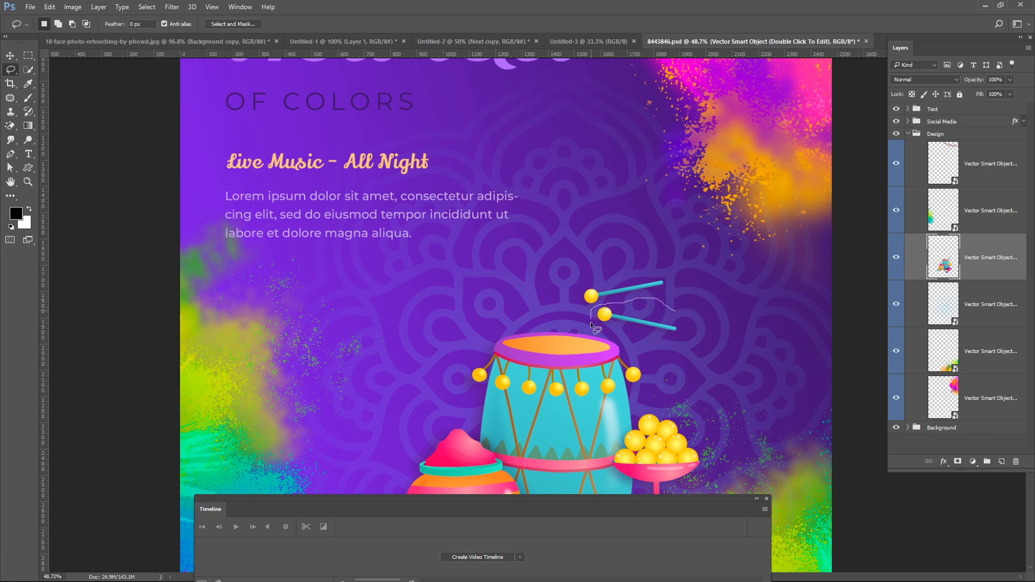
{"action": "left_click_drag", "start_coordinate": [673, 343], "coordinate": [677, 318]}
{"action": "key", "text": "ctrl+j"}
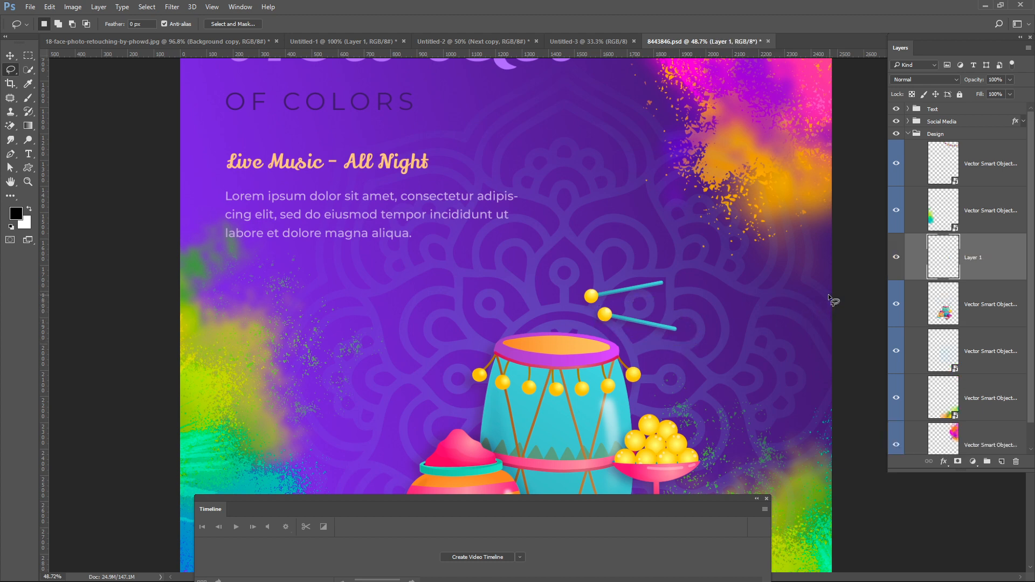
{"action": "mouse_move", "coordinate": [585, 306]}
{"action": "left_mouse_down"}
{"action": "mouse_move", "coordinate": [676, 286]}
{"action": "mouse_move", "coordinate": [666, 271]}
{"action": "mouse_move", "coordinate": [631, 271]}
{"action": "mouse_move", "coordinate": [572, 287]}
{"action": "mouse_move", "coordinate": [585, 307]}
{"action": "left_mouse_up"}
{"action": "key", "text": "ctrl+j"}
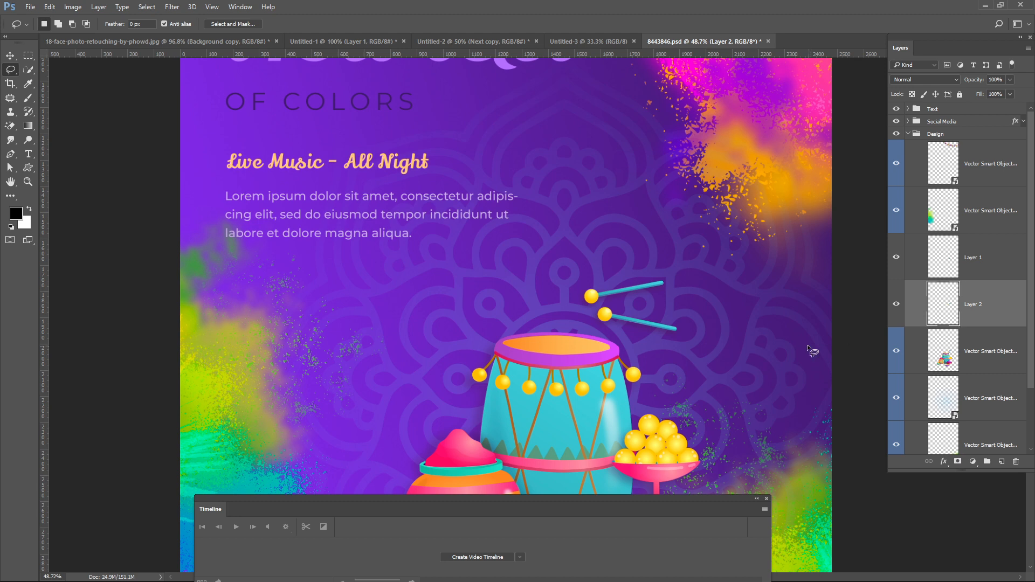
Delete both original drumsticks from the rasterized drum layer, deselect, and check the two copied drumstick layers by toggling their visibility.
{"action": "left_click", "coordinate": [947, 351]}
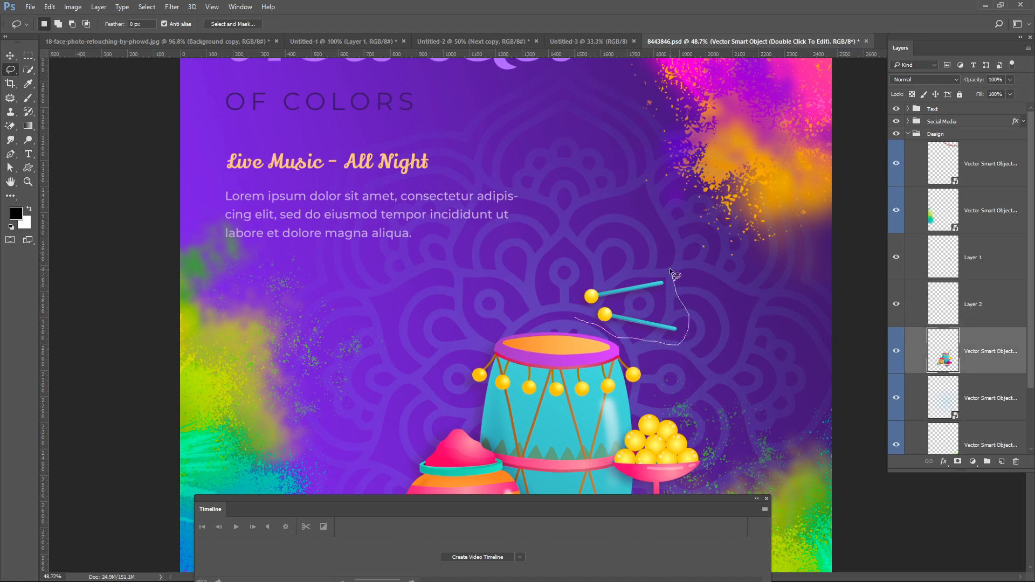
{"action": "left_click_drag", "start_coordinate": [589, 273], "coordinate": [575, 316]}
{"action": "key", "text": "v"}
{"action": "key", "text": "Delete"}
{"action": "key", "text": "ctrl+d"}
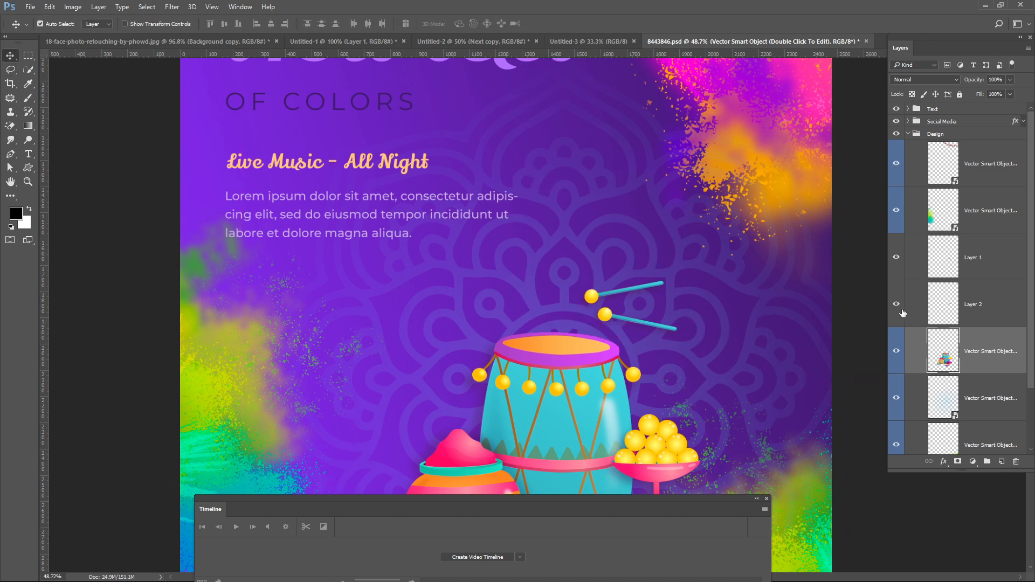
{"action": "left_click", "coordinate": [900, 303]}
{"action": "left_click", "coordinate": [893, 274]}
{"action": "left_click", "coordinate": [894, 275]}
{"action": "left_click", "coordinate": [895, 302]}
{"action": "left_click", "coordinate": [895, 302]}
Move the upper drumstick down to the drumhead and rotate it about -28°, and place the lower drumstick on the drumhead.
{"action": "left_click_drag", "start_coordinate": [592, 304], "coordinate": [561, 338]}
{"action": "key", "text": "ctrl+t"}
{"action": "left_click_drag", "start_coordinate": [659, 309], "coordinate": [632, 265]}
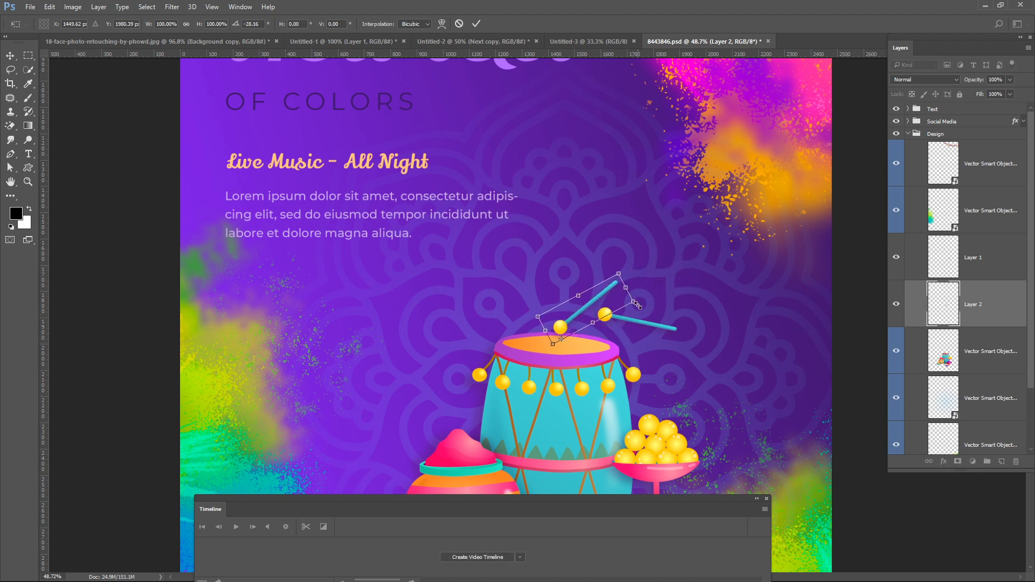
{"action": "key", "text": "Return"}
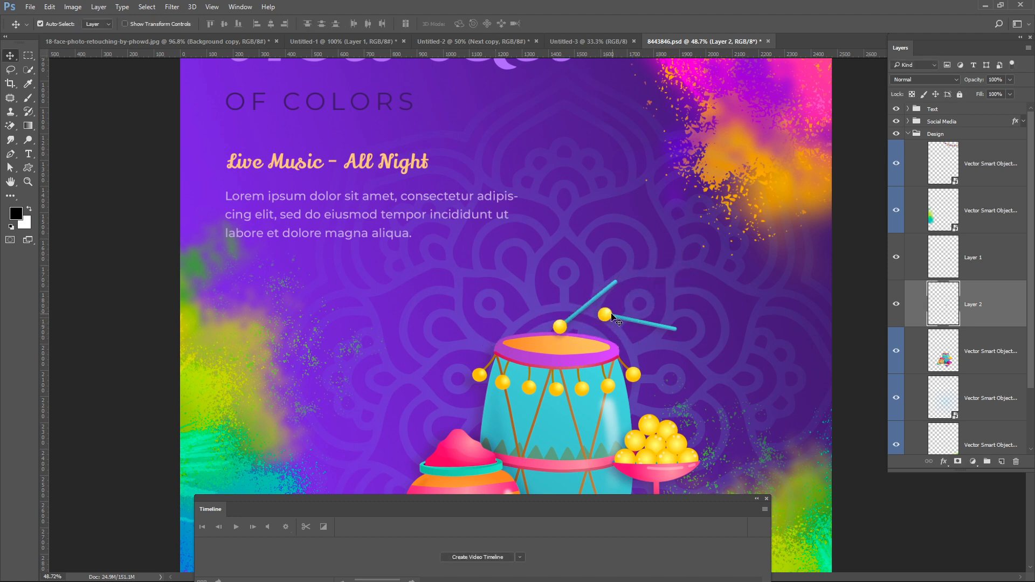
{"action": "left_click_drag", "start_coordinate": [610, 316], "coordinate": [583, 341]}
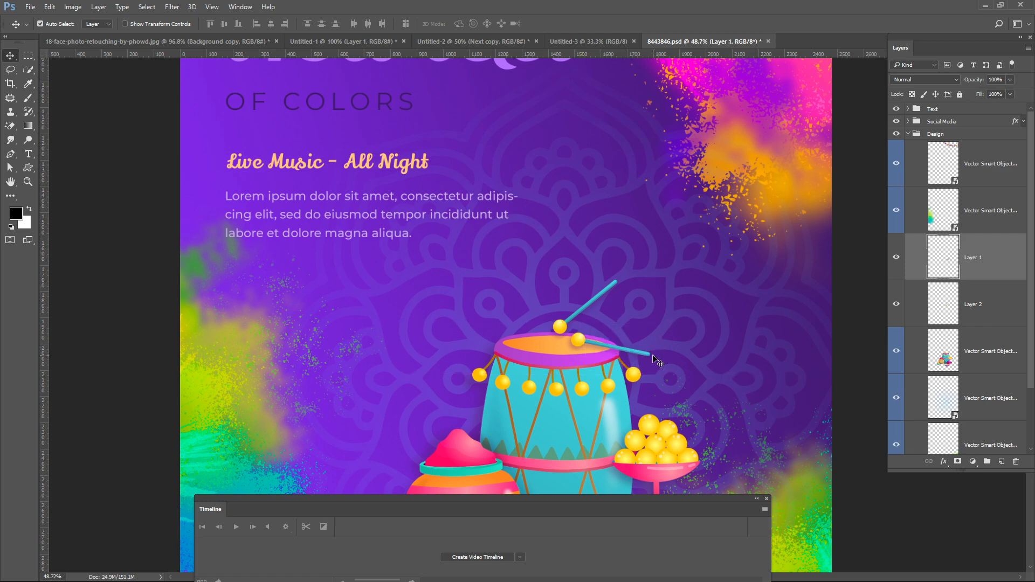
Create a frame animation in the Timeline and place the panel below the drum artwork.
{"action": "scroll", "coordinate": [680, 337], "scroll_direction": "down", "scroll_amount": 2}
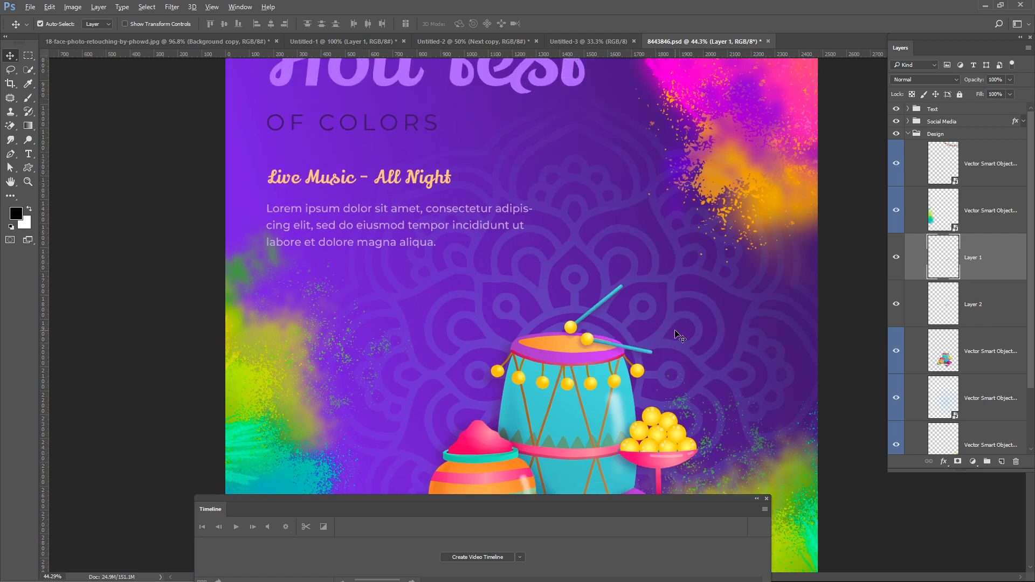
{"action": "scroll", "coordinate": [681, 337], "scroll_direction": "down", "scroll_amount": 3}
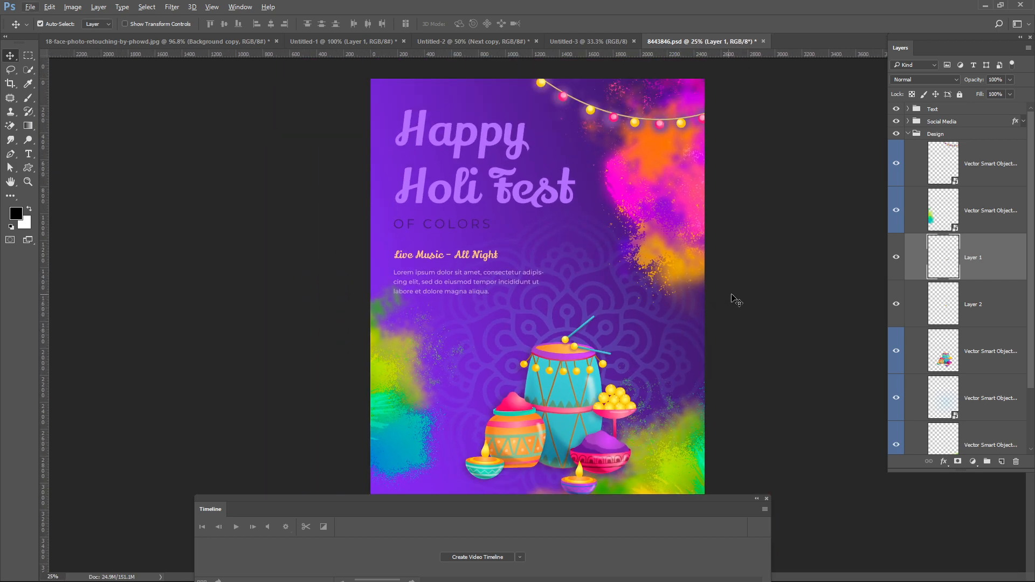
{"action": "left_click_drag", "start_coordinate": [535, 509], "coordinate": [538, 358]}
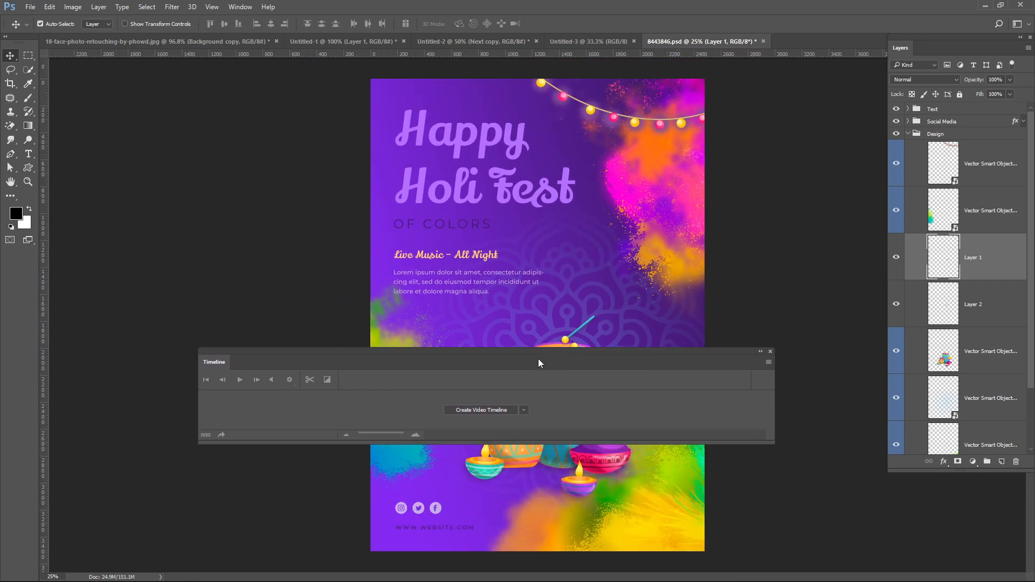
{"action": "left_click", "coordinate": [524, 409]}
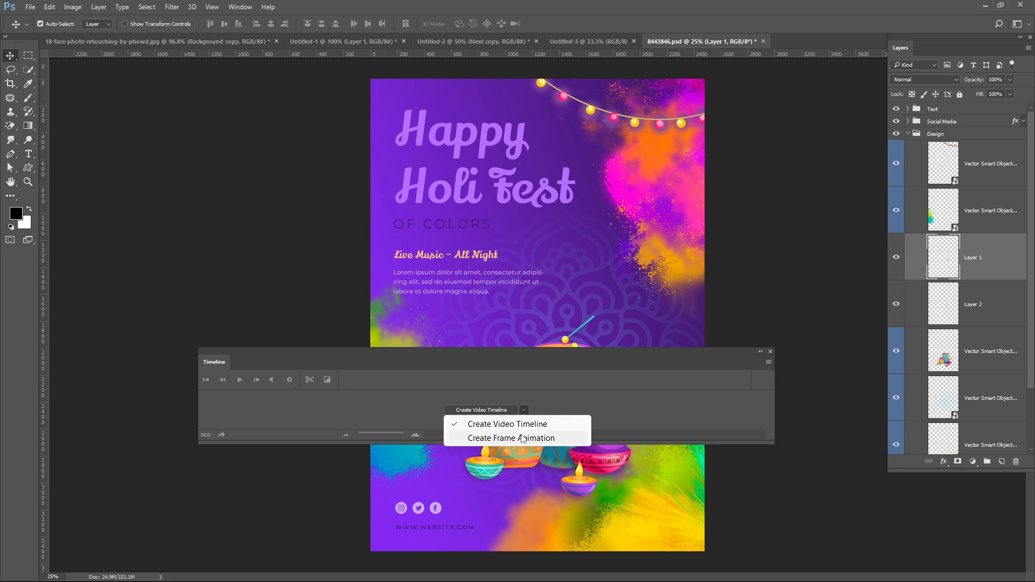
{"action": "left_click", "coordinate": [522, 438]}
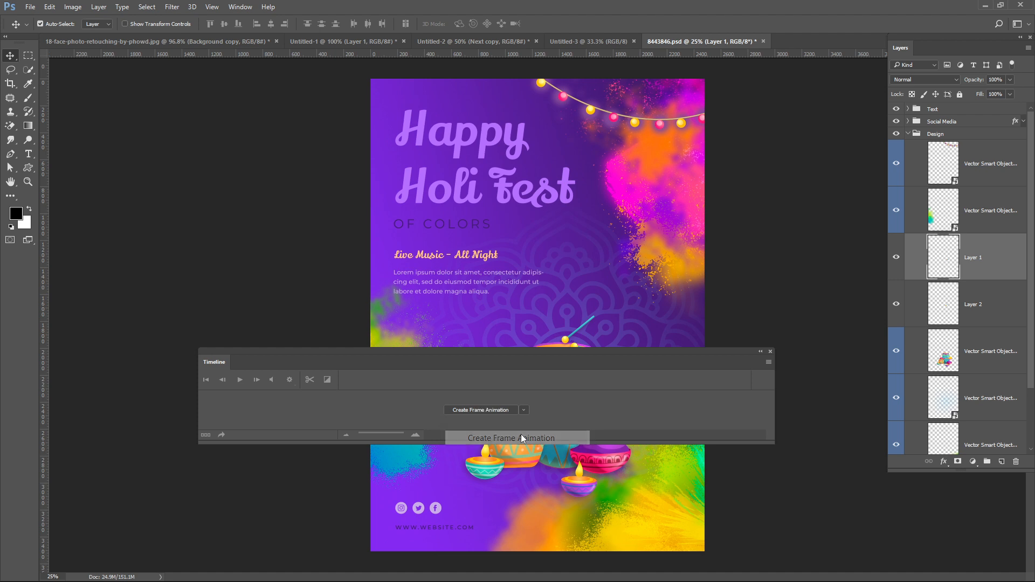
{"action": "left_click", "coordinate": [483, 410]}
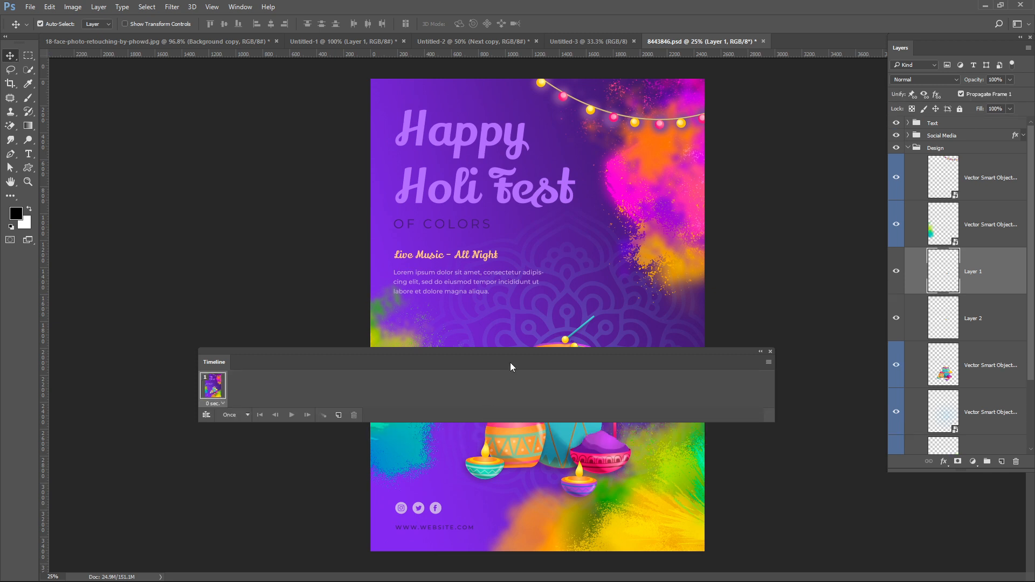
{"action": "left_click_drag", "start_coordinate": [510, 362], "coordinate": [519, 502]}
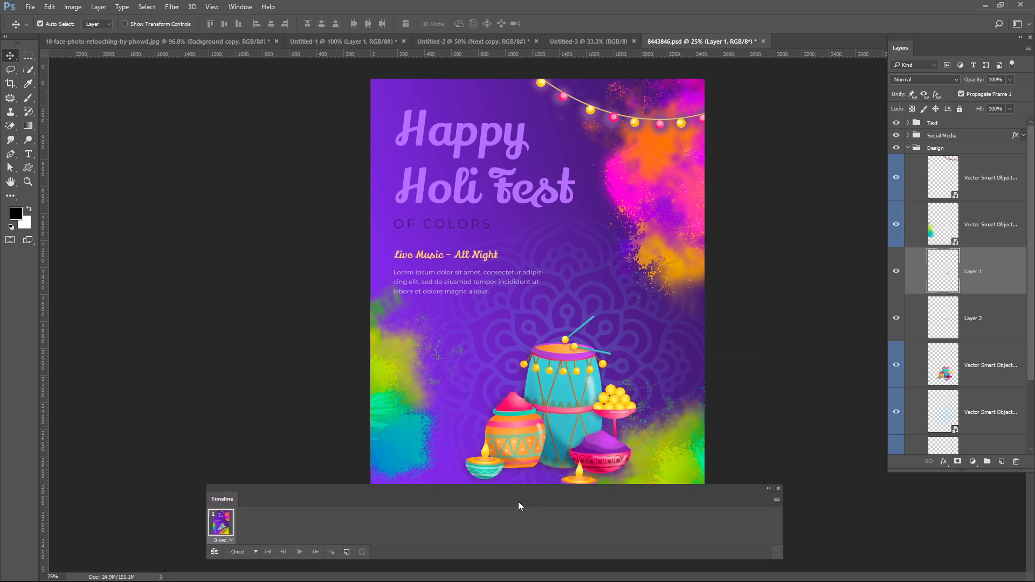
Nudge the Timeline panel, collapse the Design layer group, and hide the Text group.
{"action": "scroll", "coordinate": [759, 253], "scroll_direction": "down", "scroll_amount": 2}
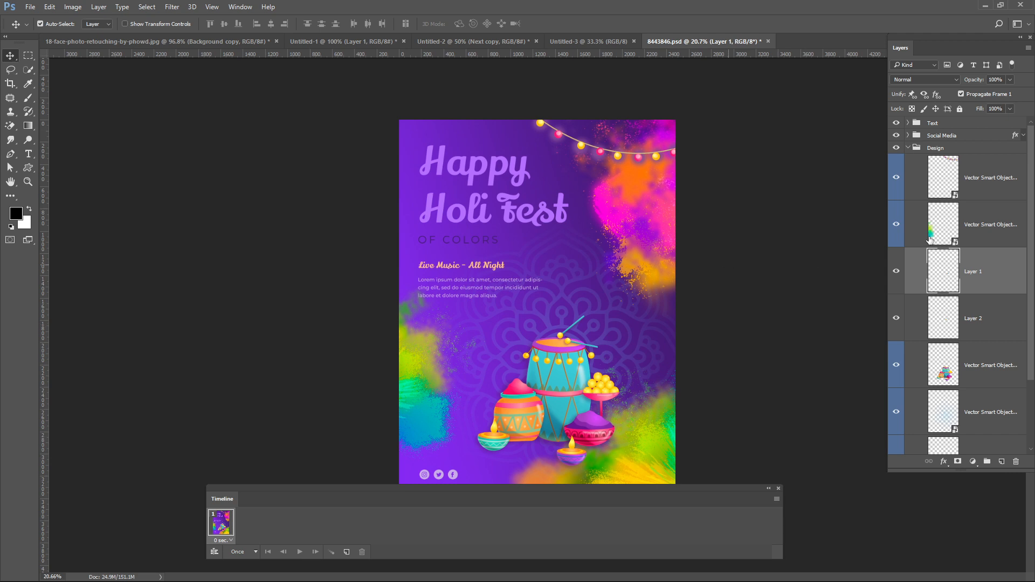
{"action": "scroll", "coordinate": [720, 230], "scroll_direction": "down", "scroll_amount": 2}
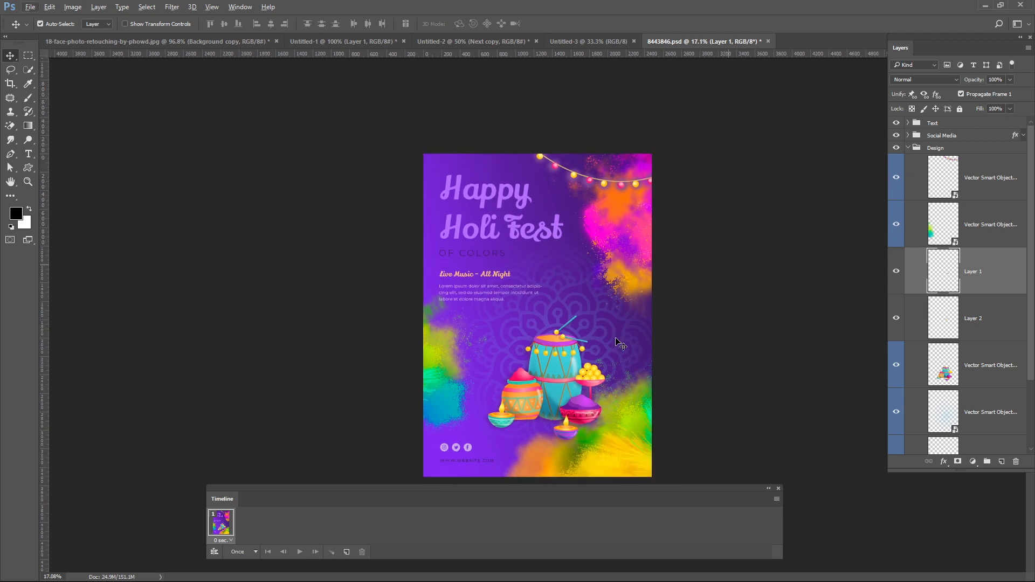
{"action": "key", "text": "ctrl"}
{"action": "mouse_move", "coordinate": [532, 494]}
{"action": "left_mouse_down"}
{"action": "mouse_move", "coordinate": [533, 573]}
{"action": "mouse_move", "coordinate": [541, 491]}
{"action": "left_mouse_up"}
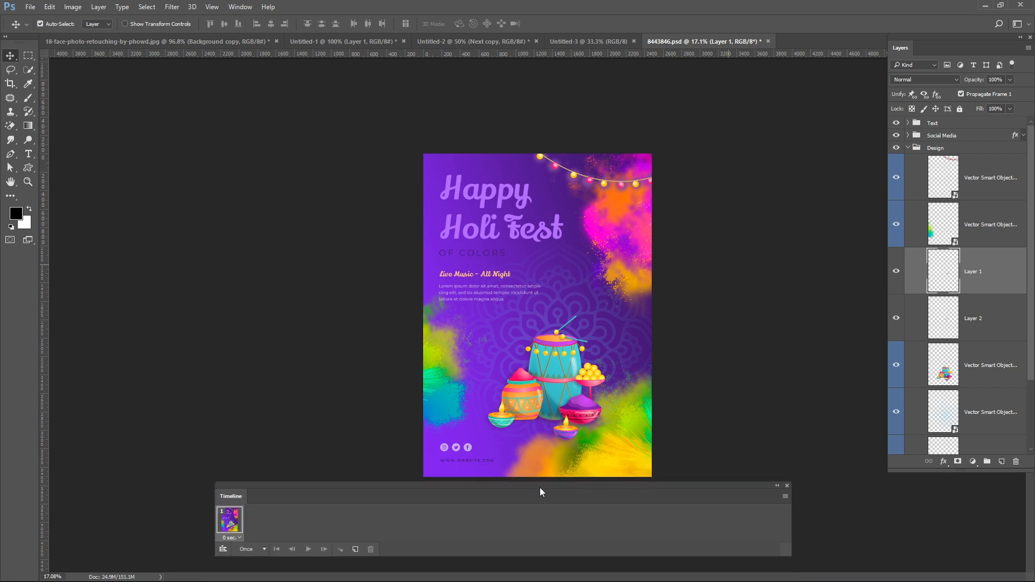
{"action": "key", "text": "ctrl+plus"}
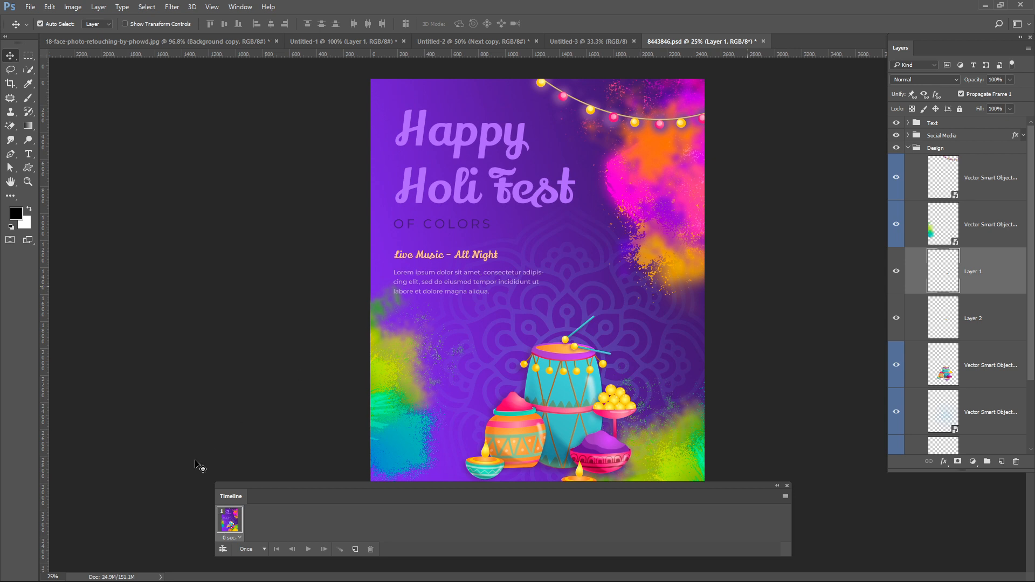
{"action": "left_click", "coordinate": [908, 151]}
{"action": "left_click", "coordinate": [908, 148]}
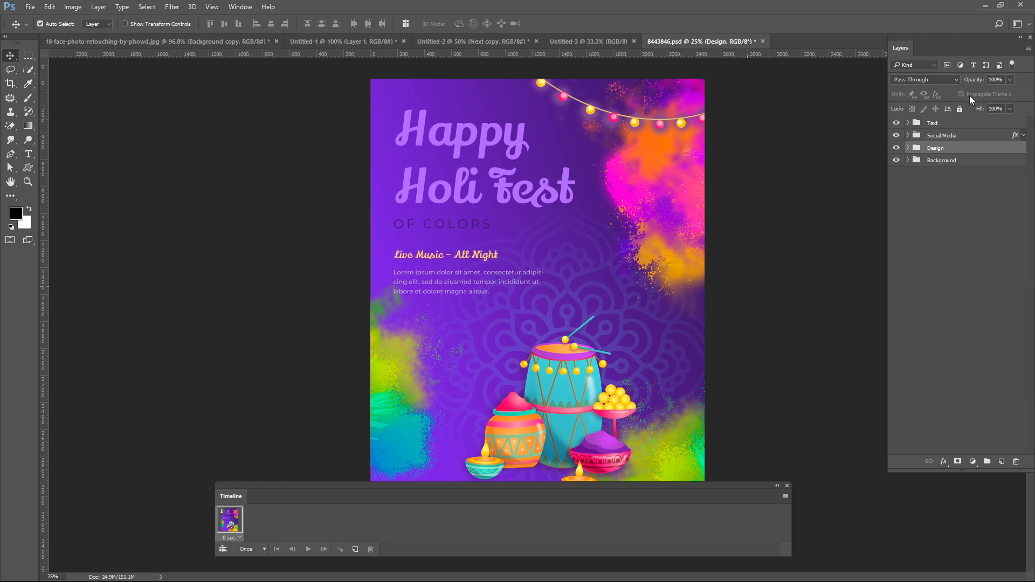
{"action": "left_click", "coordinate": [896, 124]}
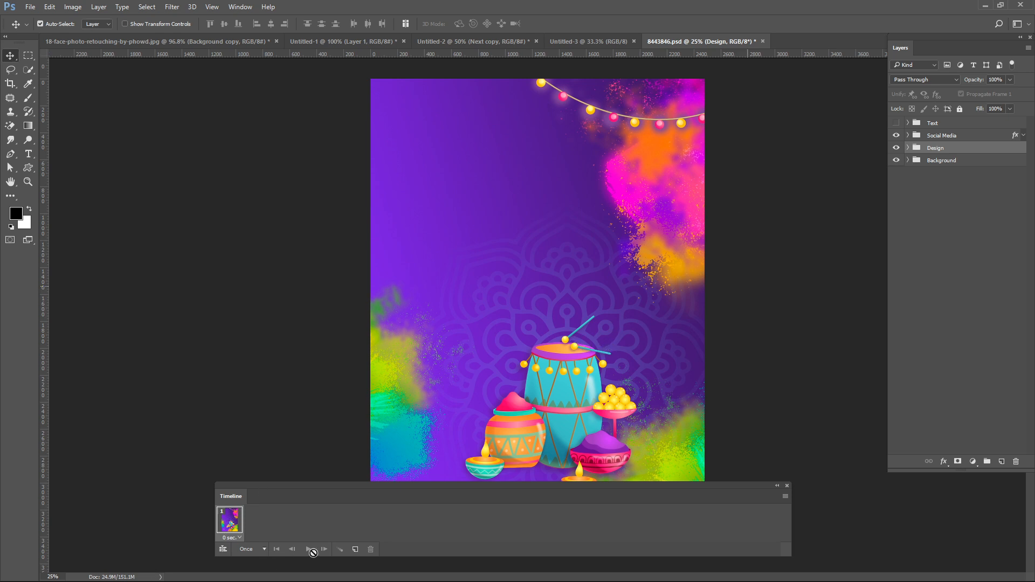
{"action": "left_click", "coordinate": [355, 549]}
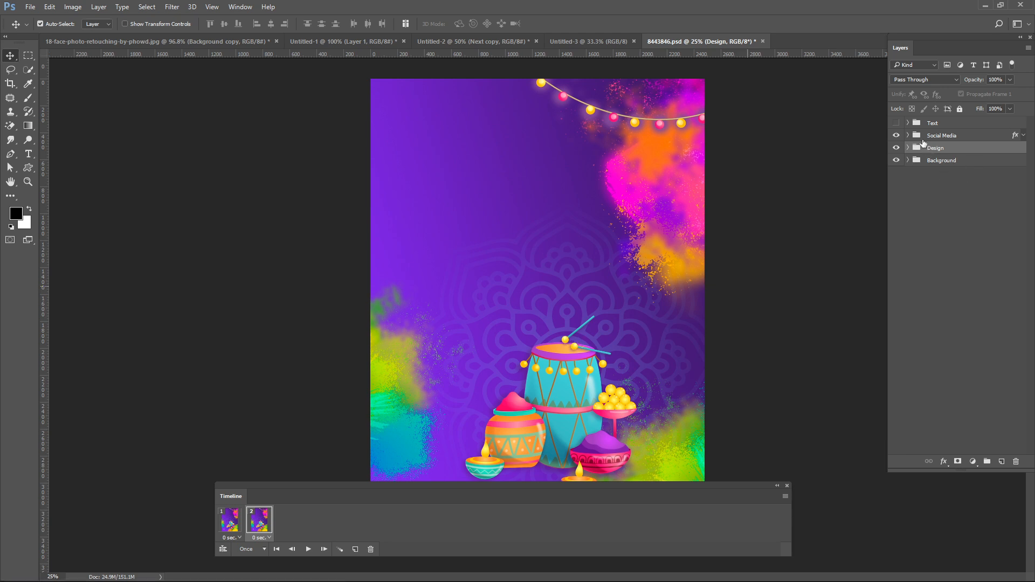
{"action": "left_click", "coordinate": [908, 149]}
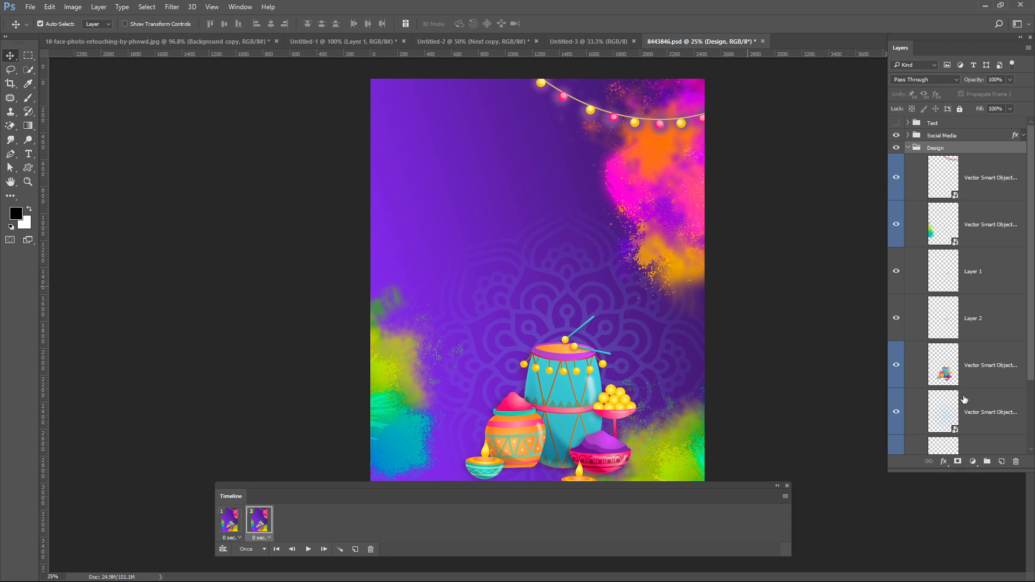
{"action": "key", "text": "ctrl+z"}
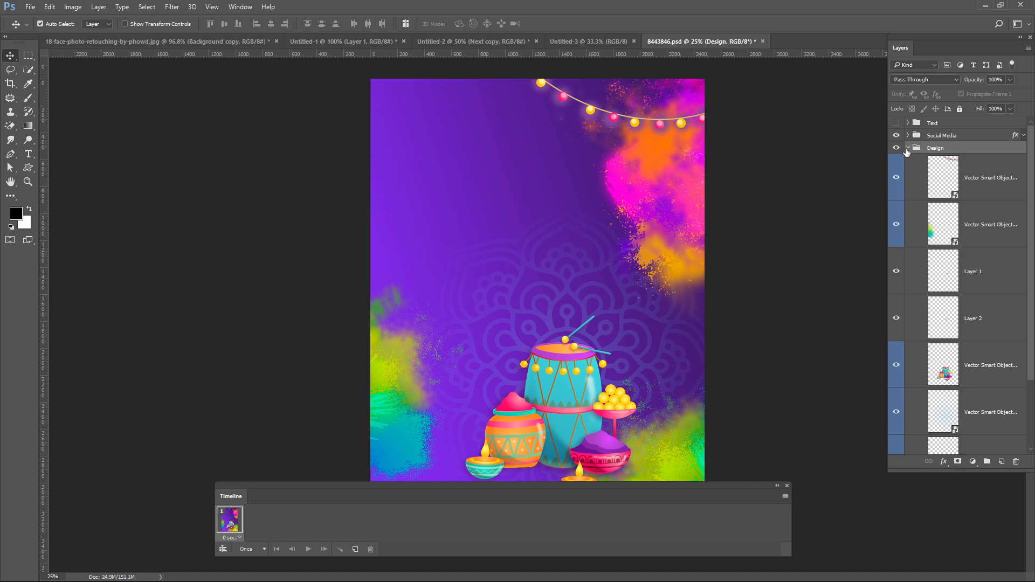
{"action": "left_click", "coordinate": [908, 149]}
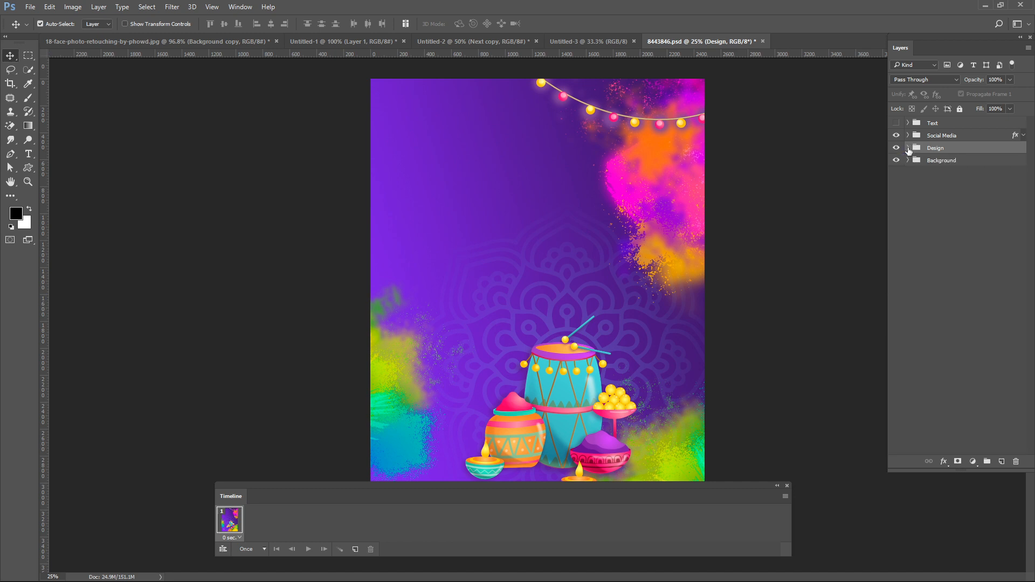
Delete the Social Media layer group and ungroup the Design group into separate layers.
{"action": "left_click", "coordinate": [956, 138]}
{"action": "key", "text": "Delete"}
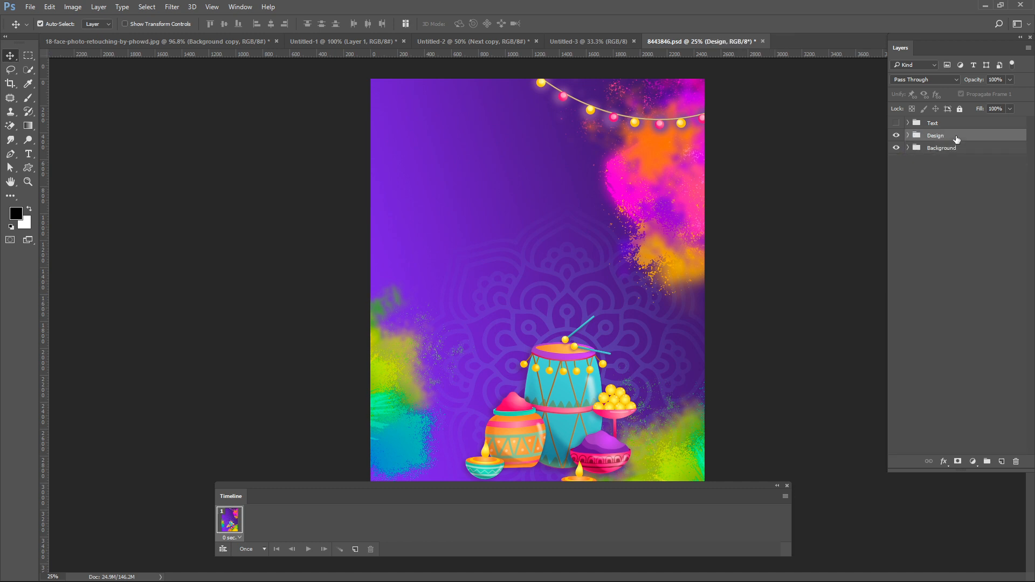
{"action": "right_click", "coordinate": [956, 139]}
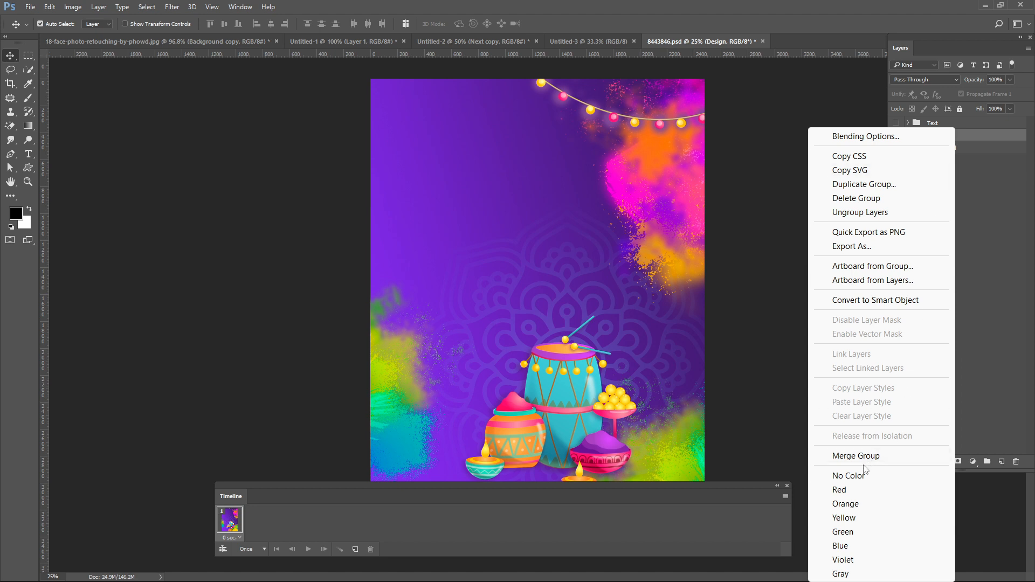
{"action": "left_click", "coordinate": [871, 212]}
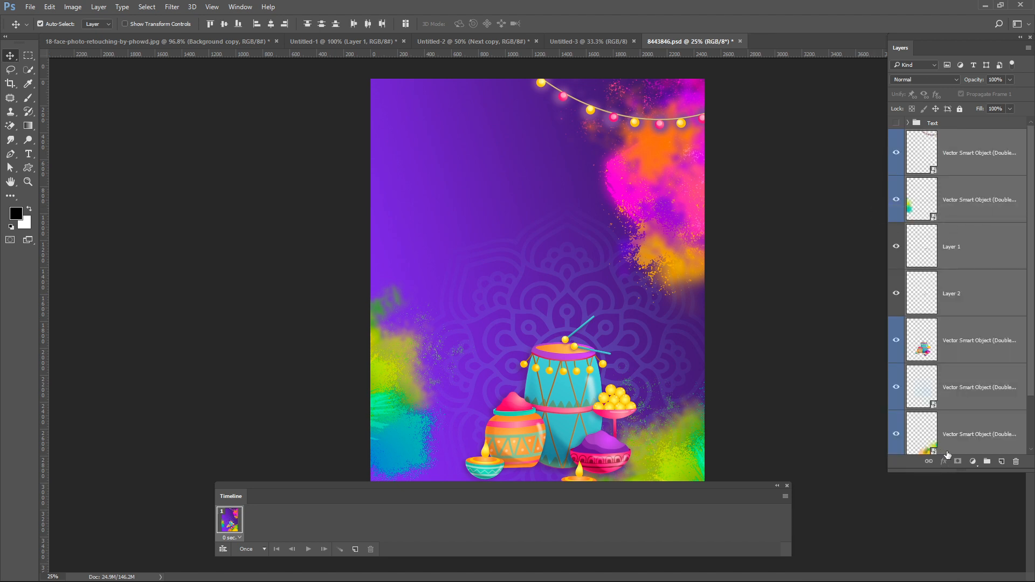
Extend the Layers panel to show all layers and examine which layer holds each element of the poster artwork.
{"action": "left_click_drag", "start_coordinate": [957, 470], "coordinate": [959, 578]}
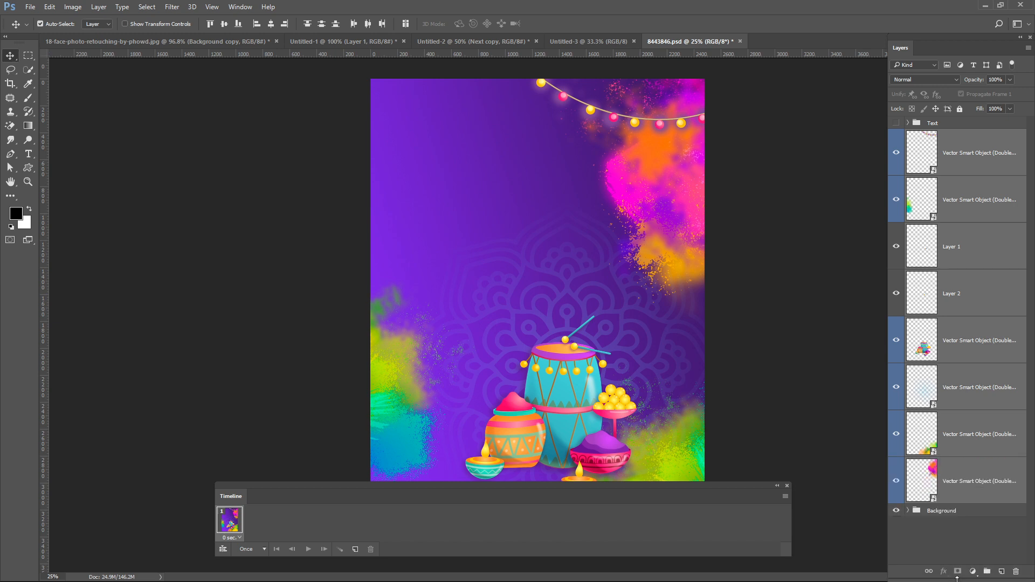
{"action": "left_click", "coordinate": [851, 364]}
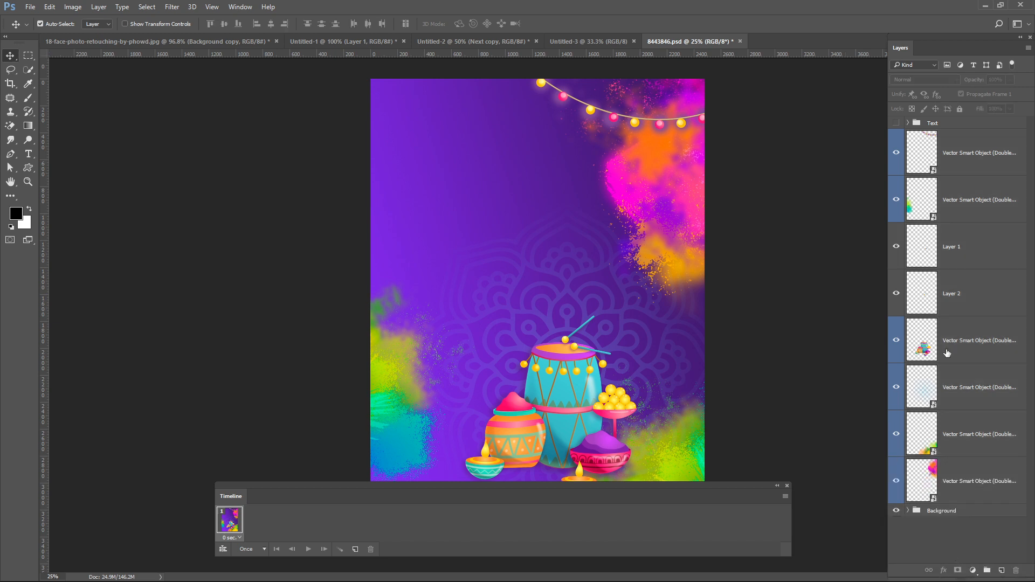
{"action": "left_click", "coordinate": [982, 163]}
{"action": "left_click", "coordinate": [981, 244]}
{"action": "left_click", "coordinate": [973, 330]}
{"action": "left_click", "coordinate": [980, 376]}
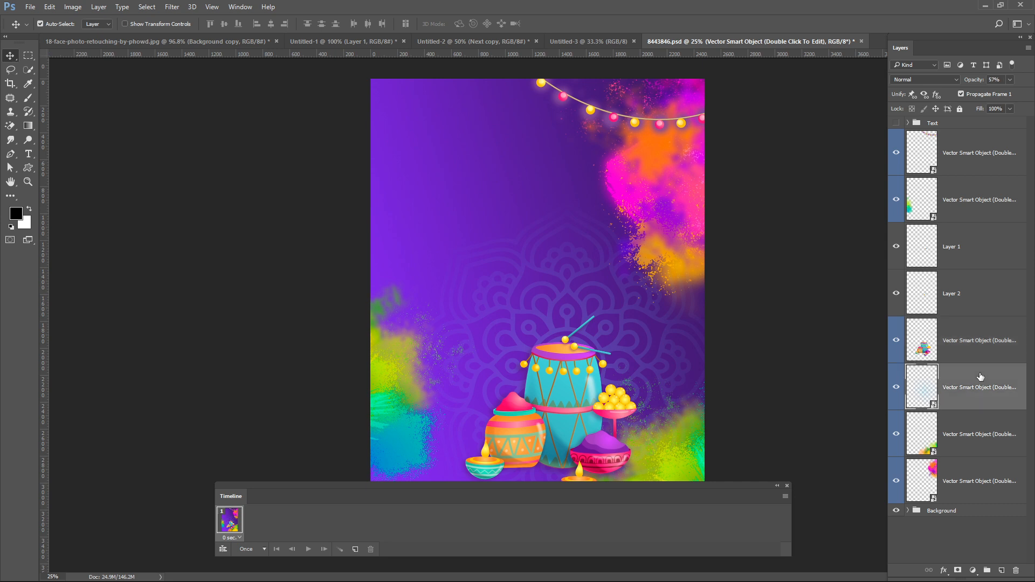
{"action": "left_click", "coordinate": [574, 345]}
{"action": "left_click", "coordinate": [567, 339]}
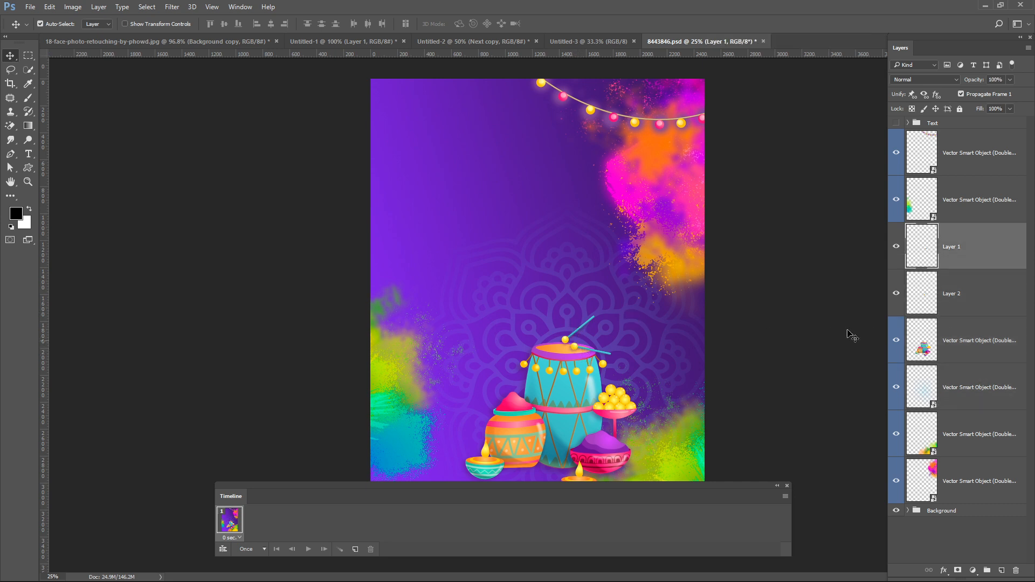
{"action": "left_click", "coordinate": [992, 200]}
{"action": "left_click", "coordinate": [992, 168]}
{"action": "left_click", "coordinate": [581, 403]}
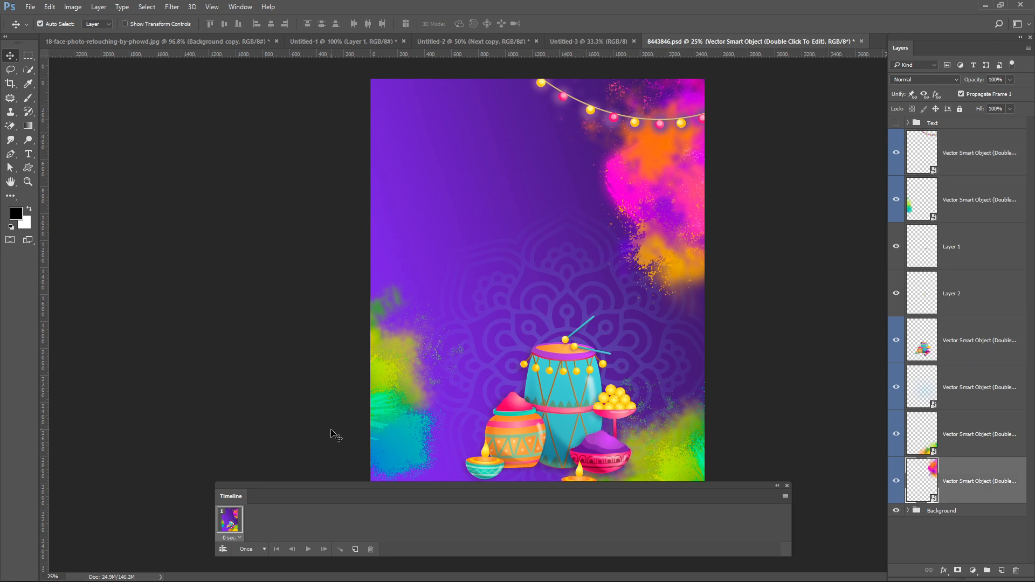
{"action": "left_click", "coordinate": [407, 411]}
{"action": "left_click", "coordinate": [687, 465]}
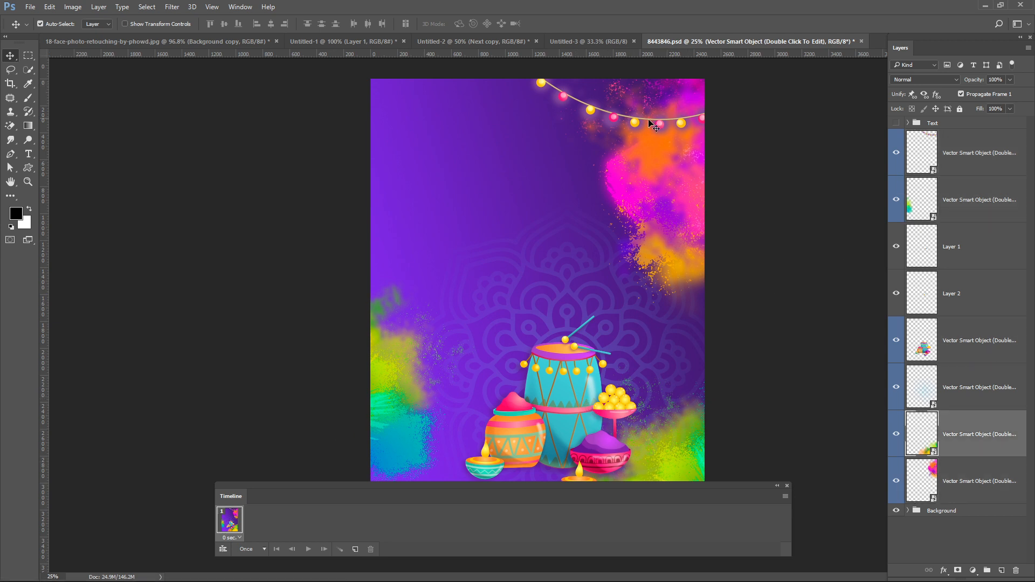
Duplicate the string-lights layer along the poster's upper edge.
{"action": "left_click_drag", "start_coordinate": [633, 128], "coordinate": [633, 127]}
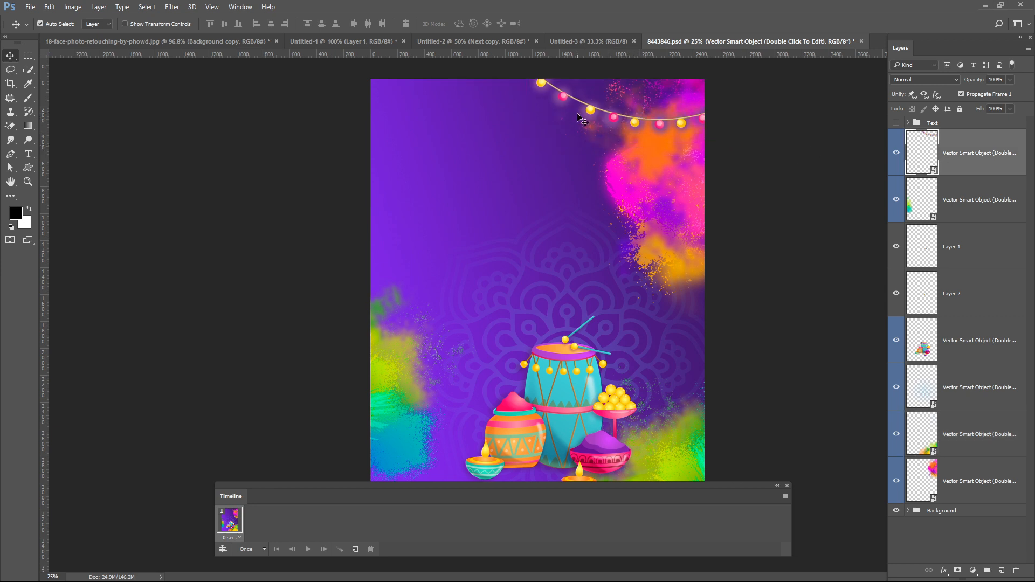
{"action": "scroll", "coordinate": [572, 111], "scroll_direction": "up", "scroll_amount": 3}
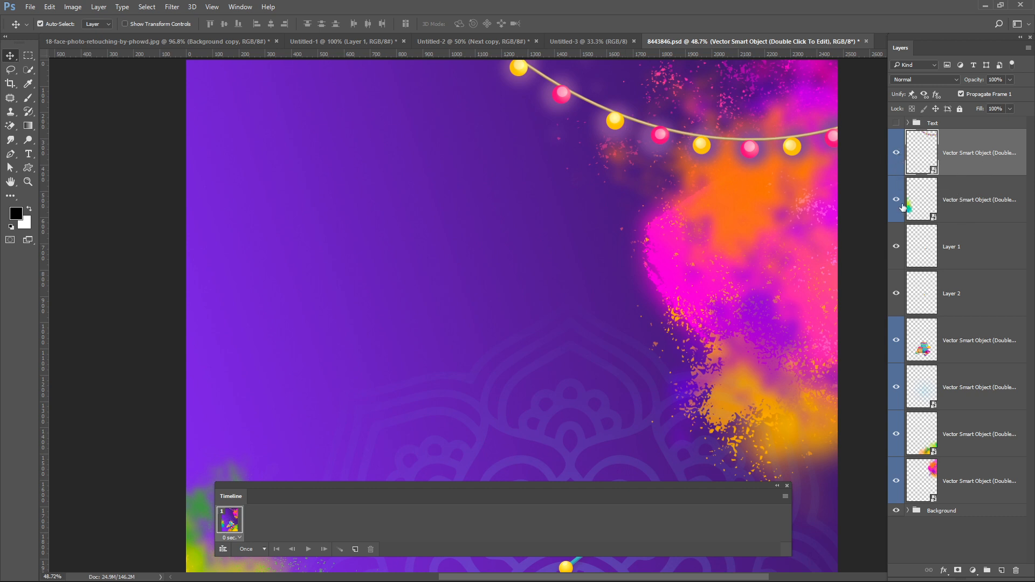
{"action": "scroll", "coordinate": [711, 248], "scroll_direction": "down", "scroll_amount": 4}
{"action": "scroll", "coordinate": [712, 253], "scroll_direction": "down", "scroll_amount": 1}
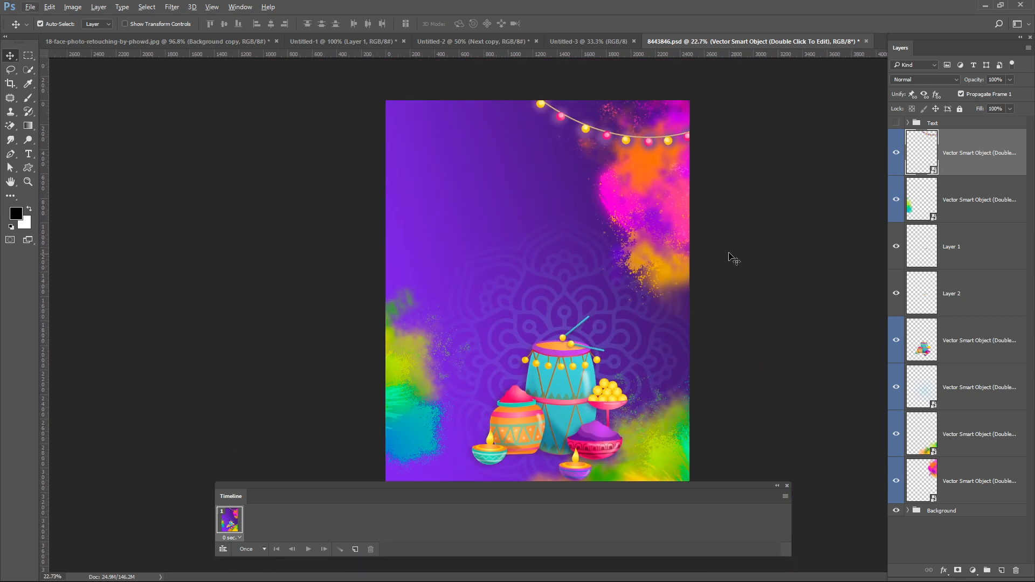
{"action": "key", "text": "ctrl"}
{"action": "key", "text": "ctrl+j"}
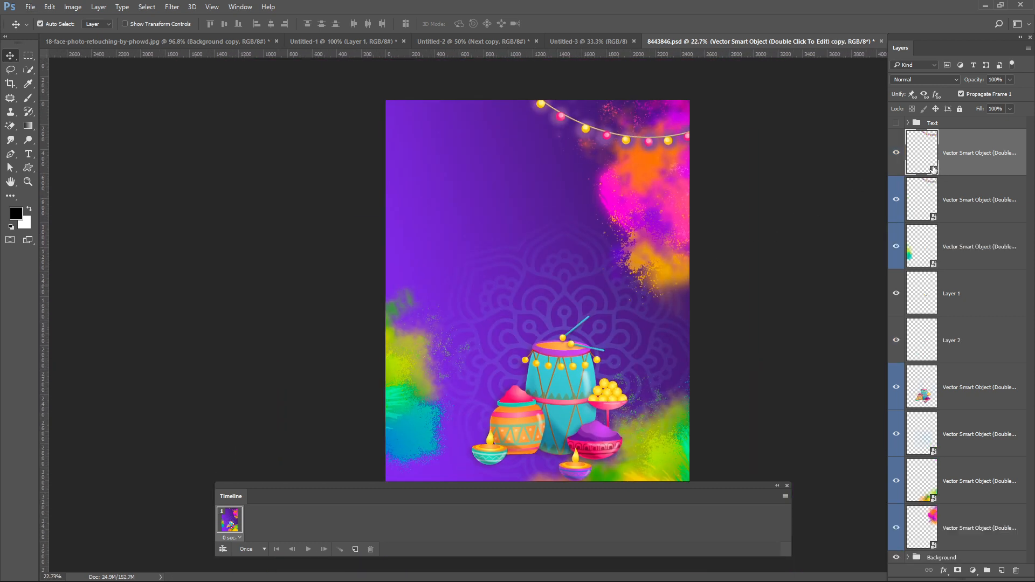
Add an Outer Glow effect to the duplicated string-lights layer and set its glow color to pale yellow #ffdc7c.
{"action": "double_click", "coordinate": [1000, 169]}
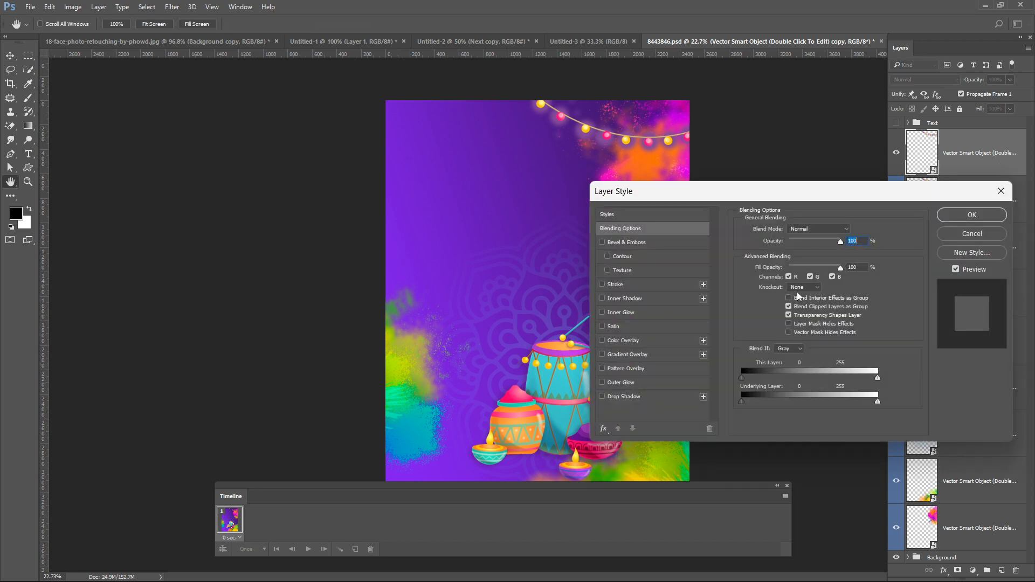
{"action": "left_click", "coordinate": [620, 383]}
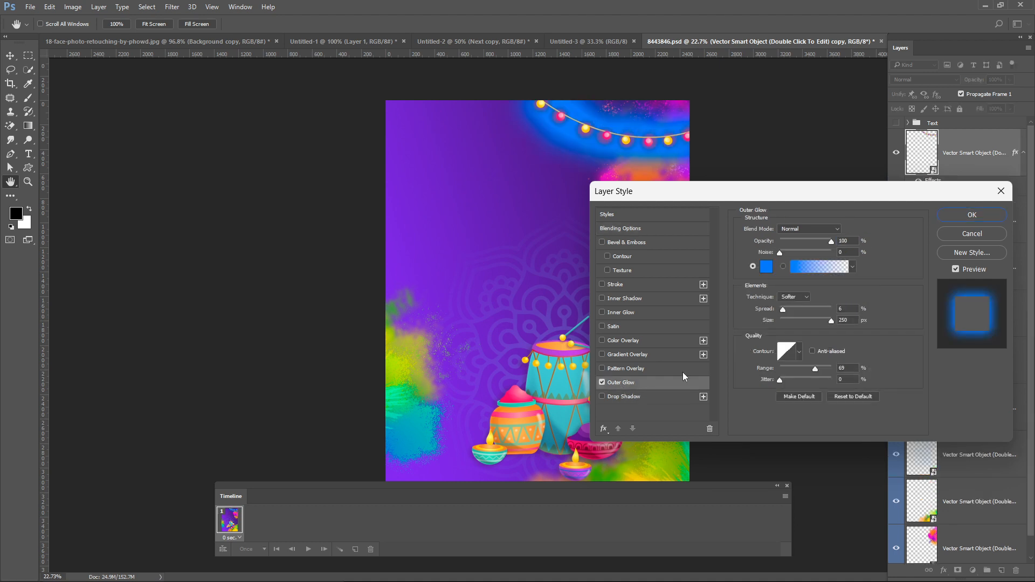
{"action": "left_click", "coordinate": [766, 266]}
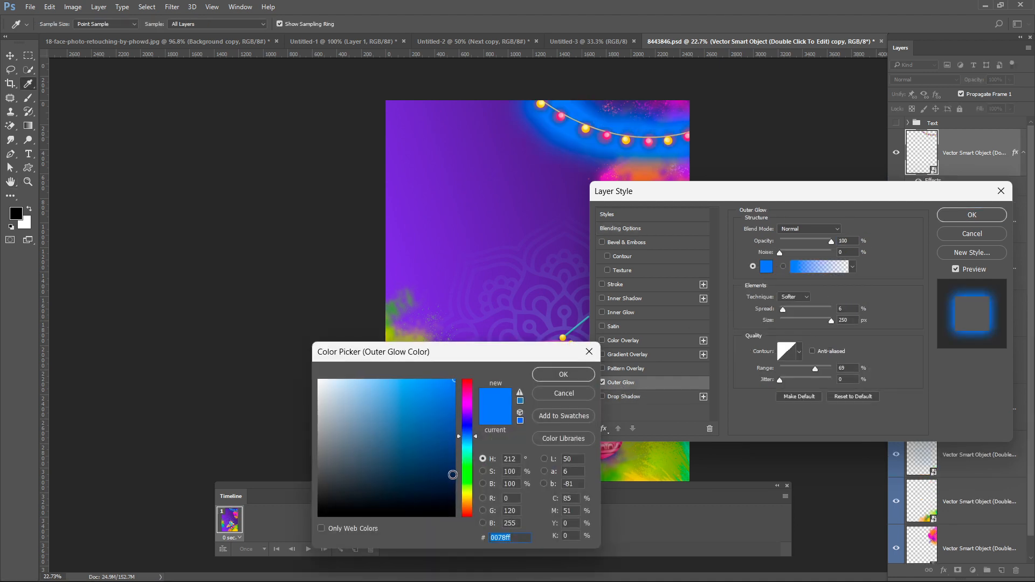
{"action": "left_click", "coordinate": [468, 500]}
{"action": "left_click_drag", "start_coordinate": [422, 423], "coordinate": [388, 380]}
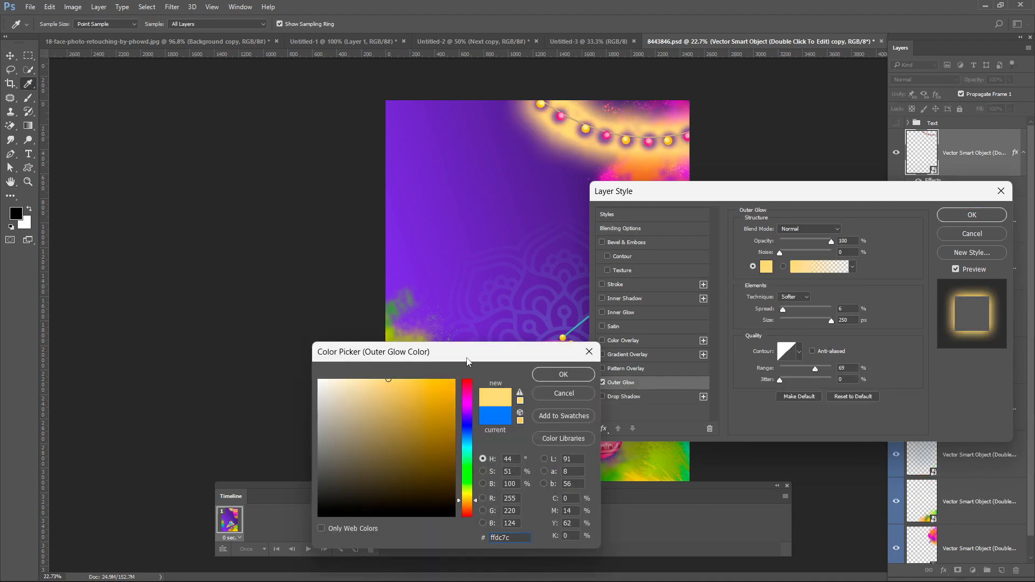
{"action": "left_click", "coordinate": [542, 379]}
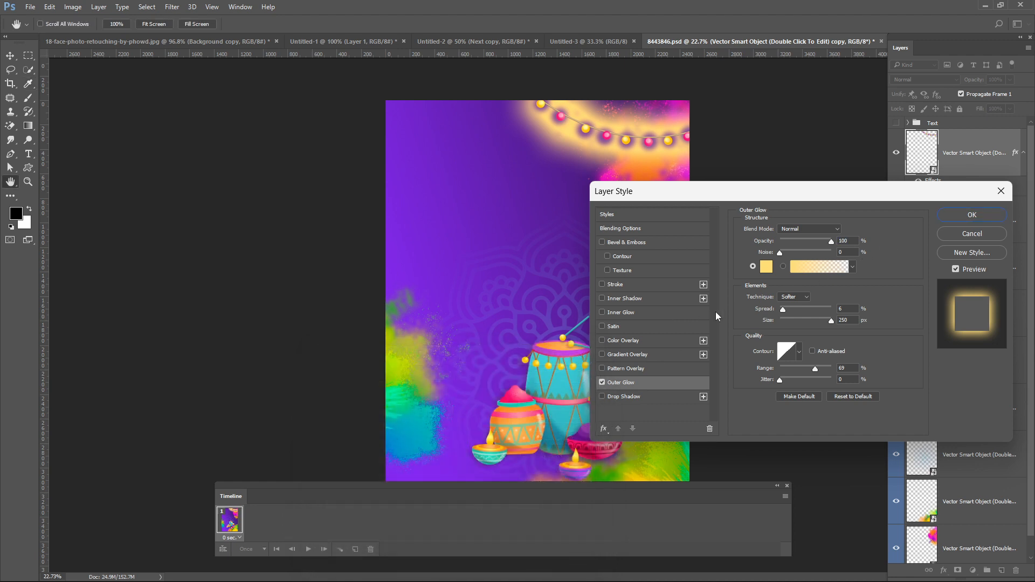
Set the string lights' outer glow to 0% spread, 6 px size and 41% range, and apply the layer style.
{"action": "left_click_drag", "start_coordinate": [820, 320], "coordinate": [778, 311]}
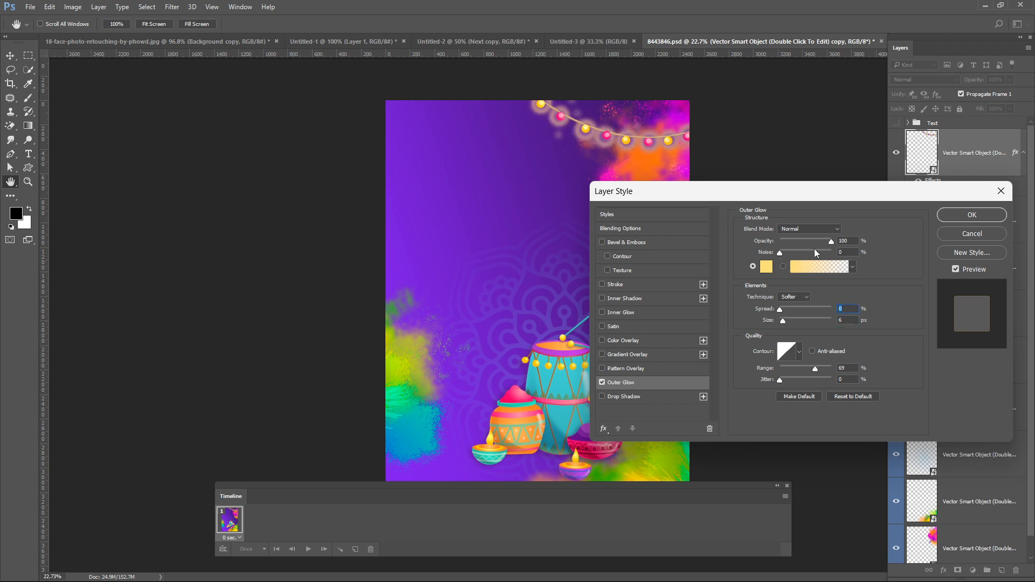
{"action": "mouse_move", "coordinate": [807, 367]}
{"action": "left_mouse_down"}
{"action": "mouse_move", "coordinate": [792, 366]}
{"action": "mouse_move", "coordinate": [801, 362]}
{"action": "left_mouse_up"}
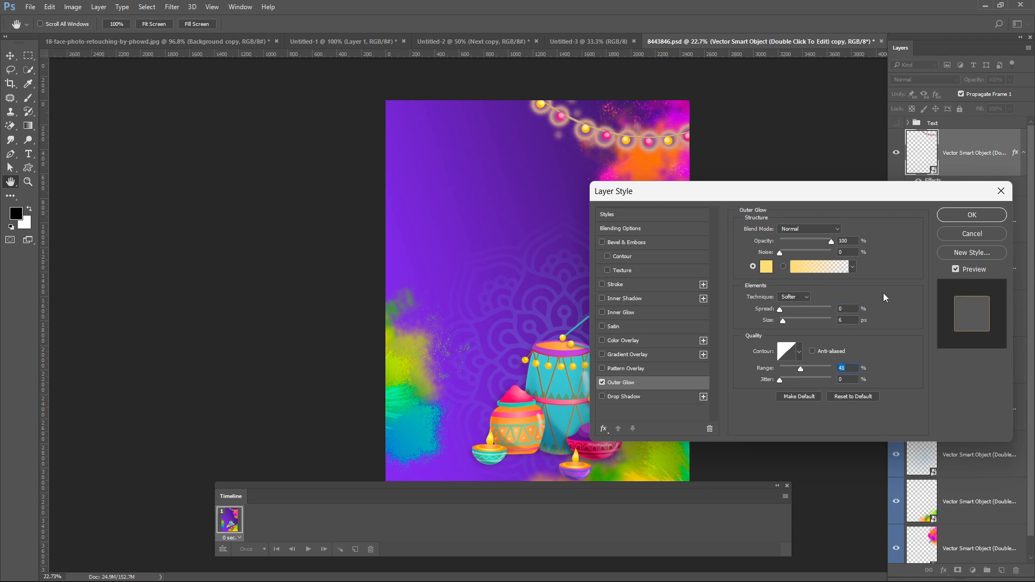
{"action": "left_click", "coordinate": [981, 216]}
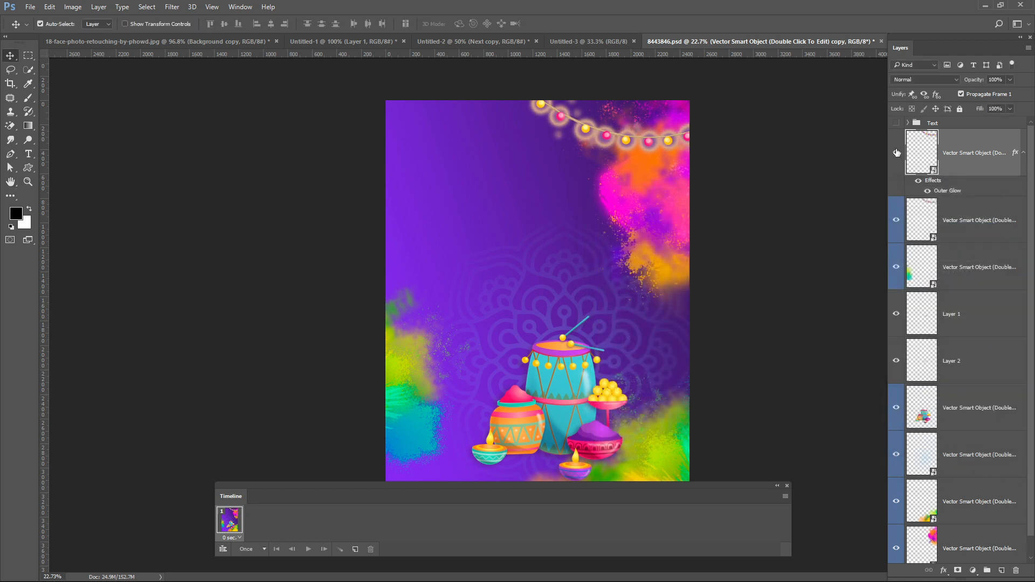
Compare the string lights with and without the glow by toggling the glowing copy's visibility.
{"action": "left_click", "coordinate": [896, 152]}
{"action": "left_click", "coordinate": [896, 152]}
{"action": "left_click", "coordinate": [896, 152]}
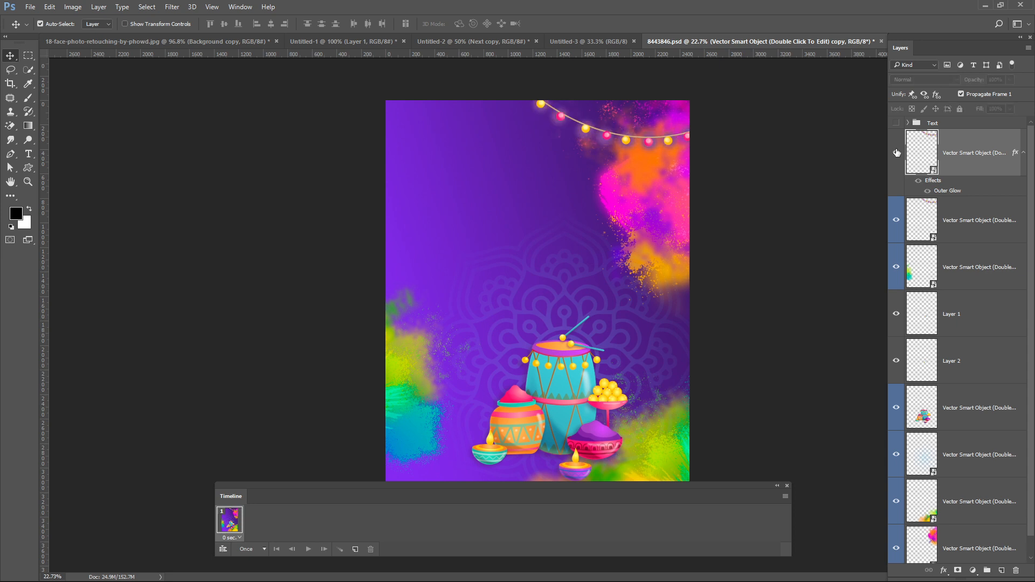
{"action": "left_click", "coordinate": [897, 152]}
{"action": "left_click", "coordinate": [897, 153]}
{"action": "left_click", "coordinate": [897, 152]}
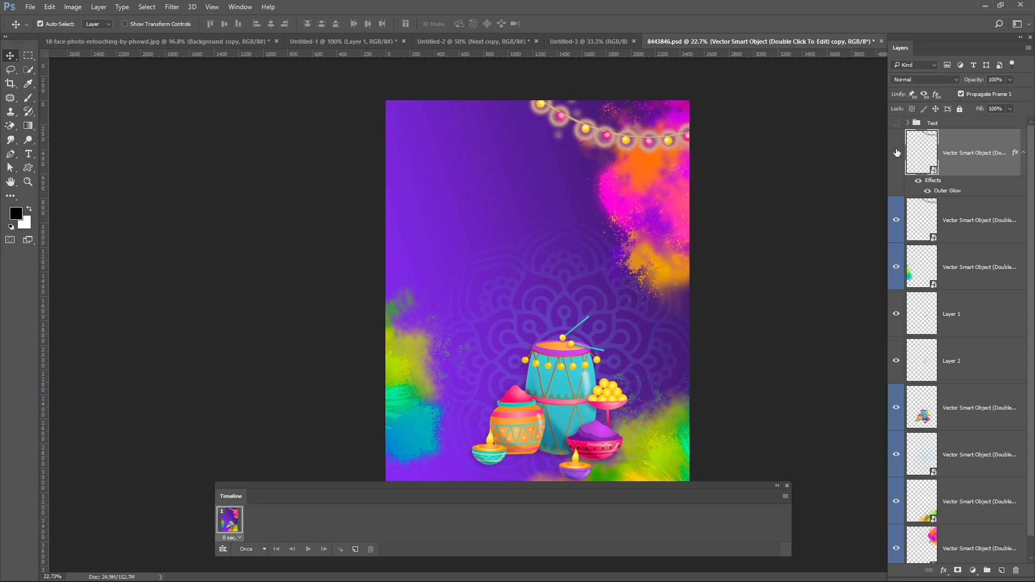
{"action": "left_click", "coordinate": [897, 152]}
{"action": "left_click", "coordinate": [896, 153]}
Duplicate both drumstick layers, Layer 2 and Layer 1.
{"action": "left_click", "coordinate": [971, 324]}
{"action": "left_click", "coordinate": [970, 370]}
{"action": "key", "text": "ctrl+j"}
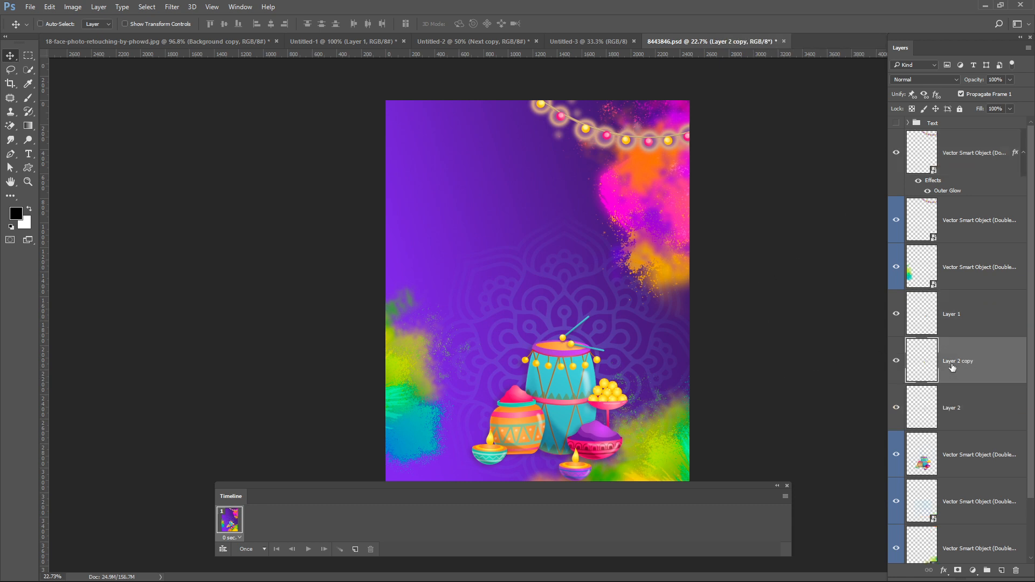
{"action": "left_click", "coordinate": [970, 319]}
{"action": "key", "text": "ctrl+j"}
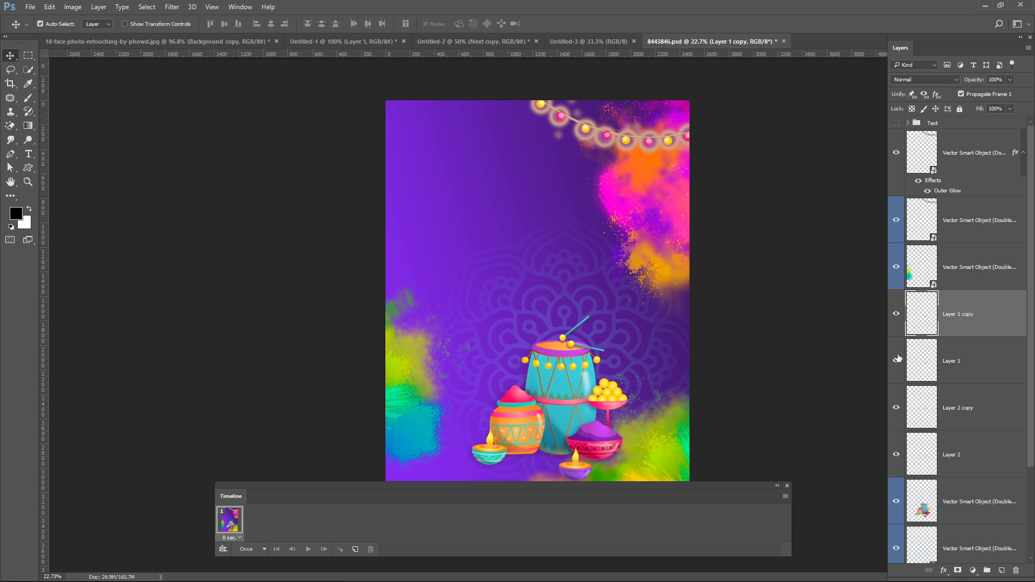
Rotate the Layer 1 copy drumstick upward around its handle end, lifting its yellow ball off the drumhead.
{"action": "scroll", "coordinate": [574, 361], "scroll_direction": "up", "scroll_amount": 3}
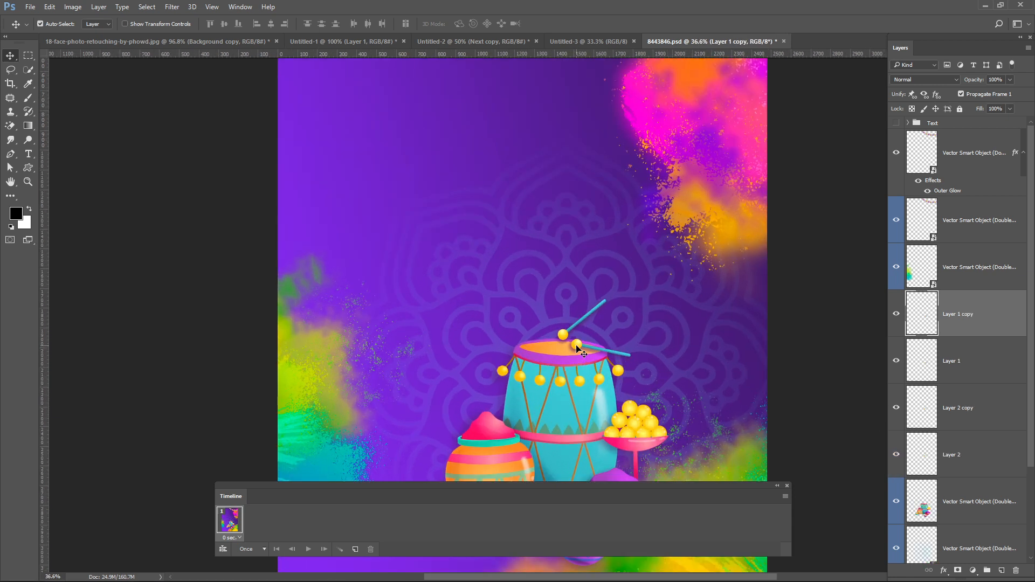
{"action": "key", "text": "ctrl+t"}
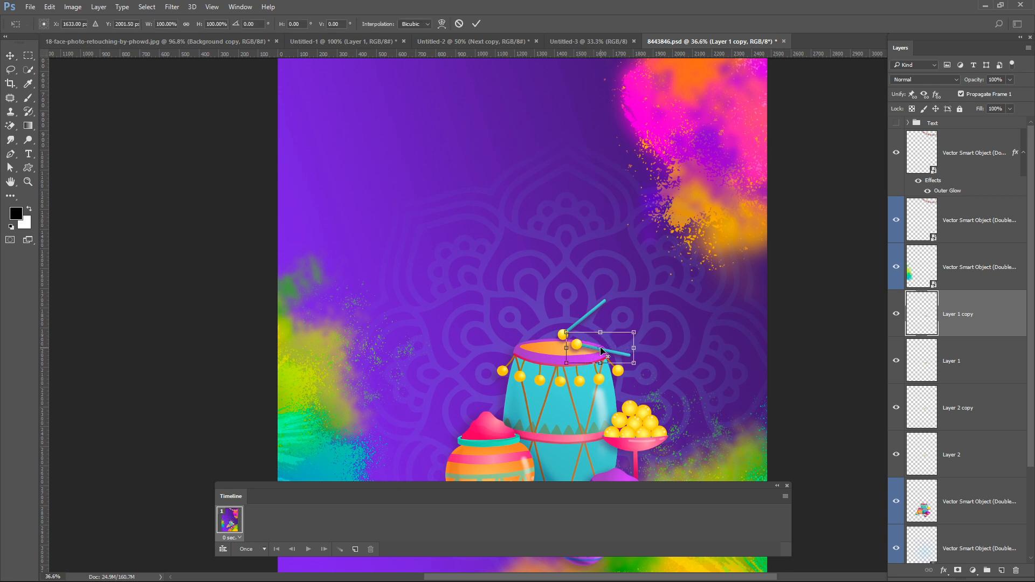
{"action": "left_click_drag", "start_coordinate": [602, 351], "coordinate": [629, 356]}
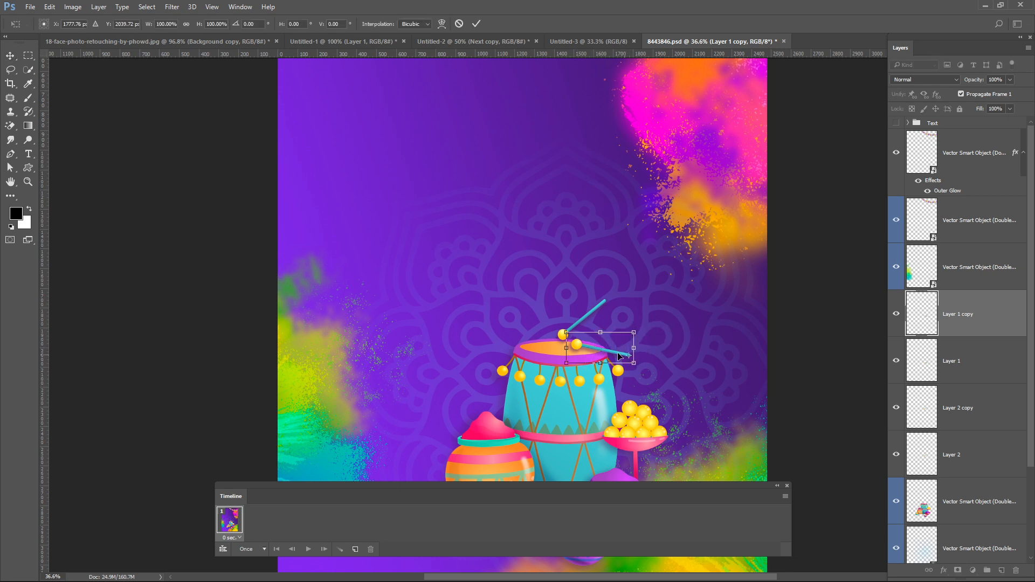
{"action": "left_click_drag", "start_coordinate": [560, 330], "coordinate": [583, 310]}
{"action": "key", "text": "Return"}
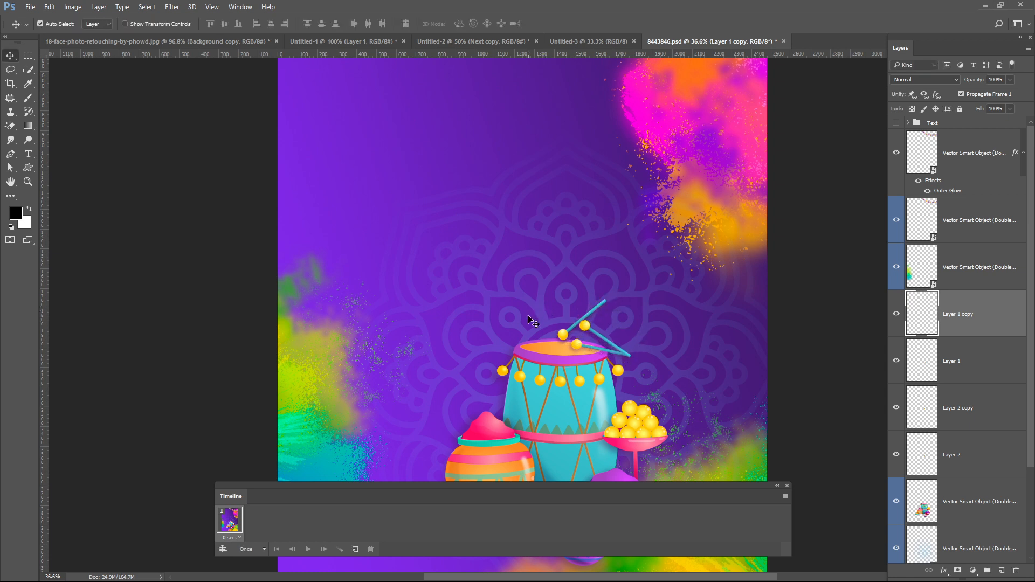
{"action": "left_click", "coordinate": [562, 336]}
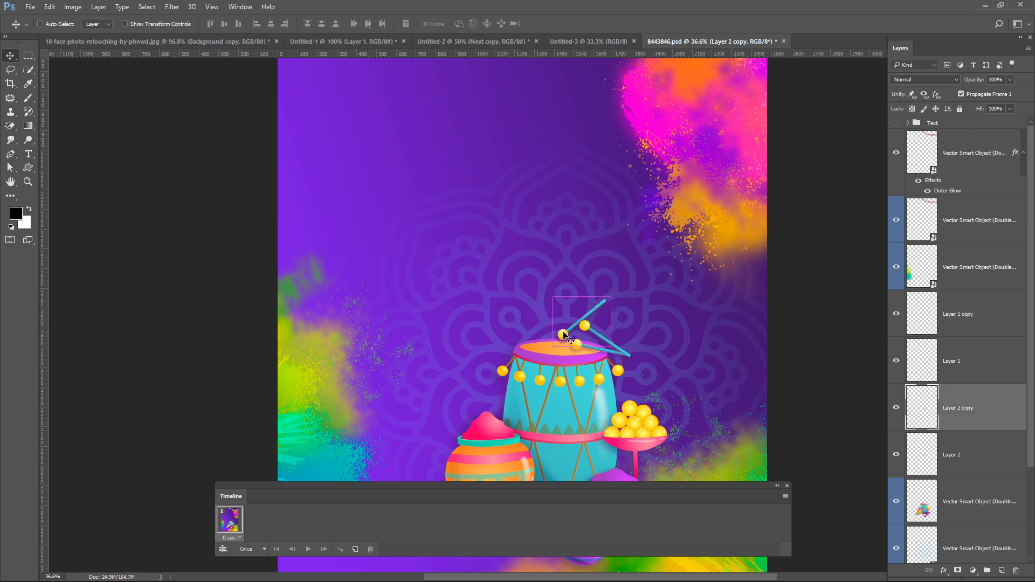
{"action": "key", "text": "ctrl+j"}
{"action": "key", "text": "ctrl+z"}
{"action": "left_click", "coordinate": [963, 337]}
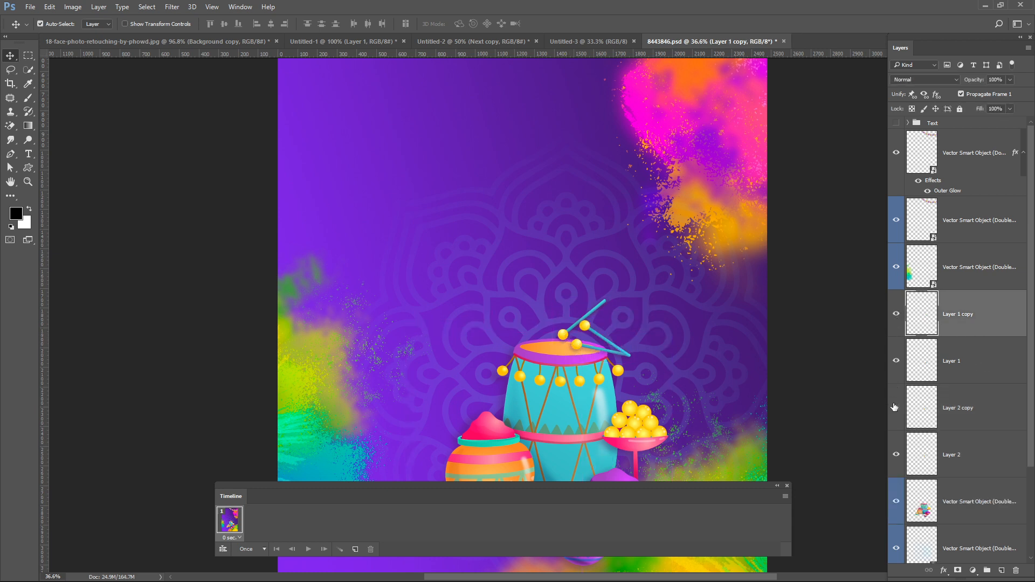
Rotate the Layer 2 copy drumstick about 17° around its handle end so its ball lifts off the drum.
{"action": "left_click", "coordinate": [966, 418]}
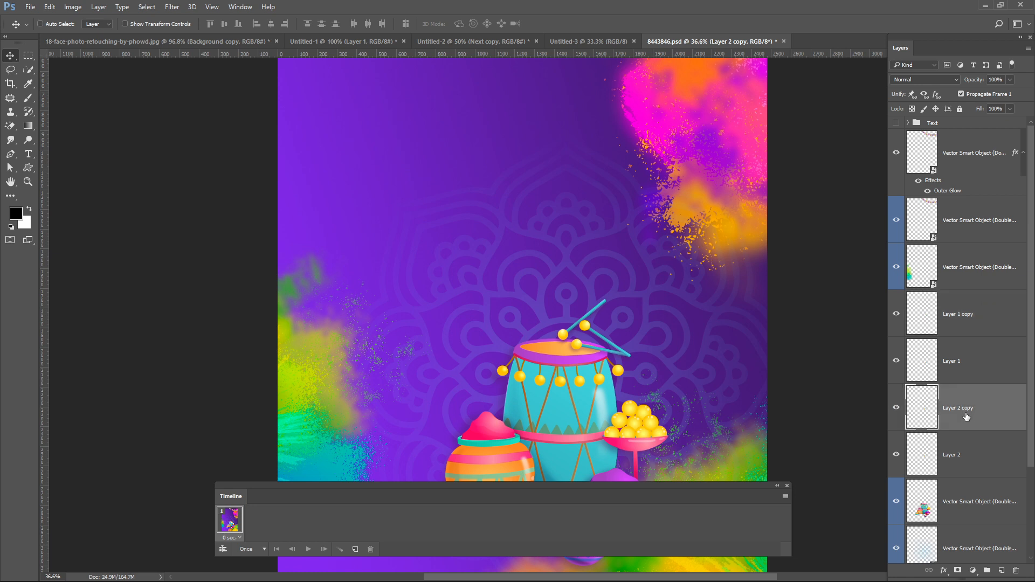
{"action": "key", "text": "ctrl+t"}
{"action": "left_click_drag", "start_coordinate": [585, 325], "coordinate": [611, 296]}
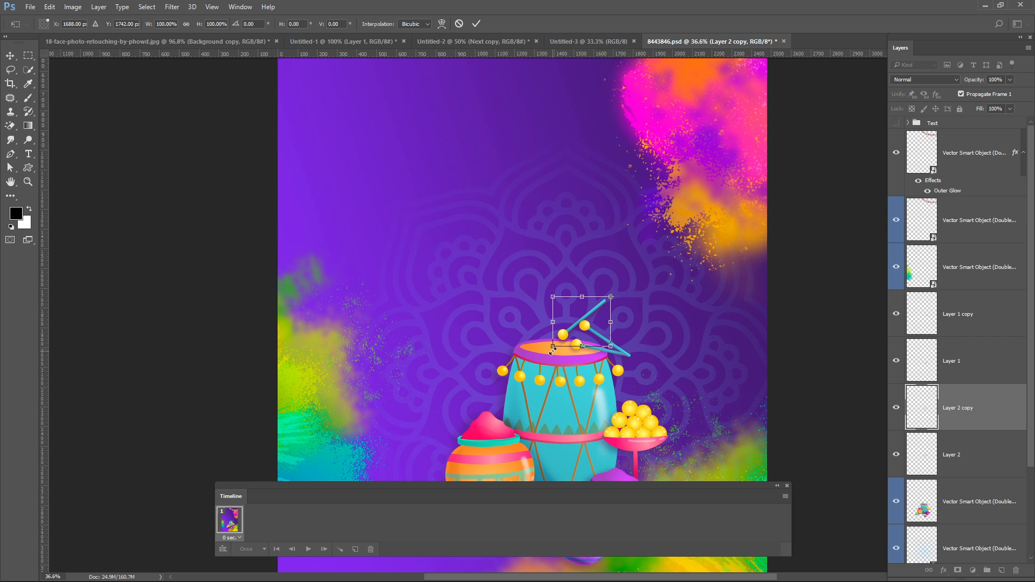
{"action": "left_click_drag", "start_coordinate": [544, 348], "coordinate": [545, 322]}
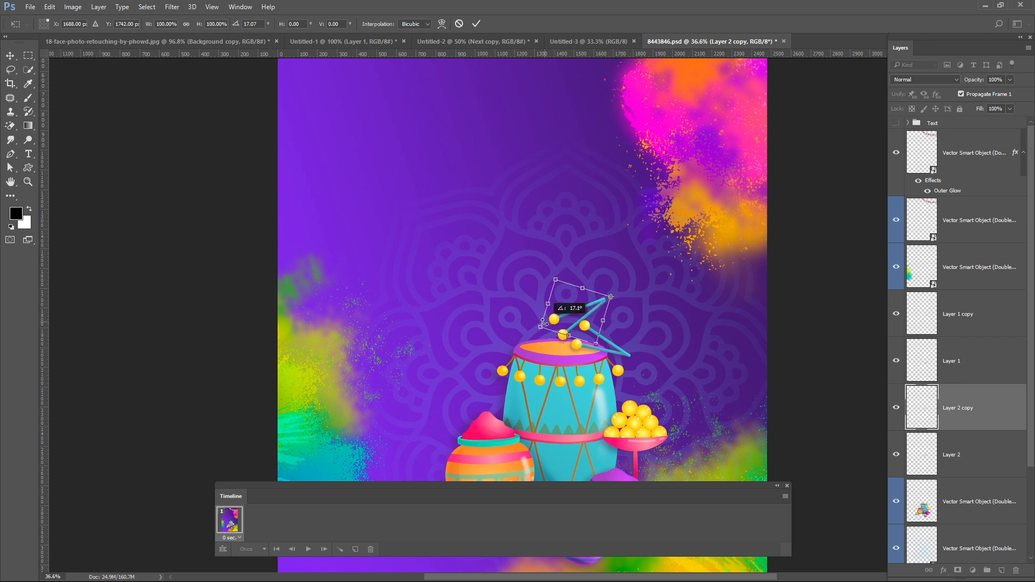
{"action": "key", "text": "Return"}
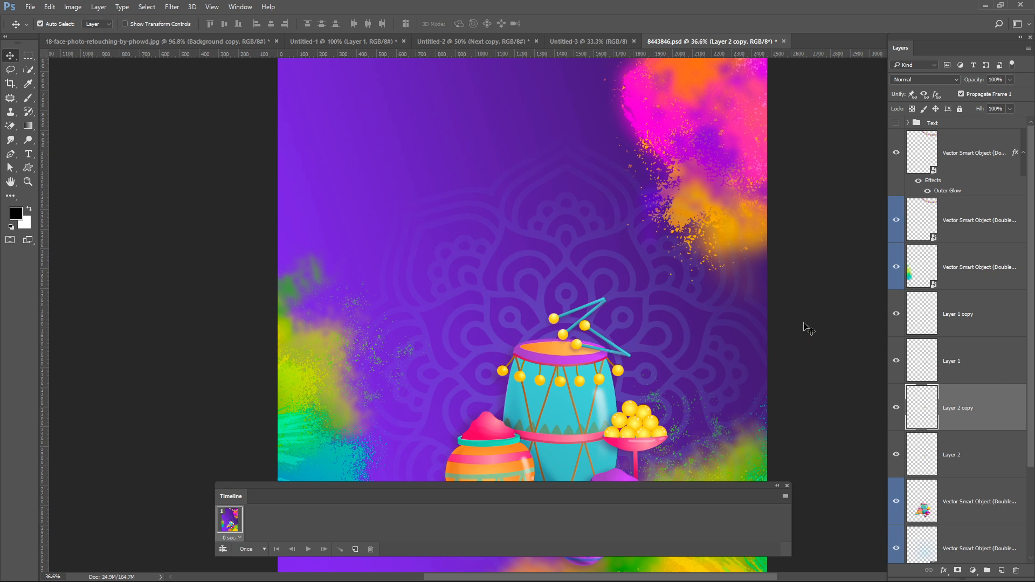
Hide Layer 1 copy, Layer 2 copy and the glowing string-lights copy in the first frame.
{"action": "key", "text": "ctrl+minus"}
{"action": "key", "text": "ctrl+minus"}
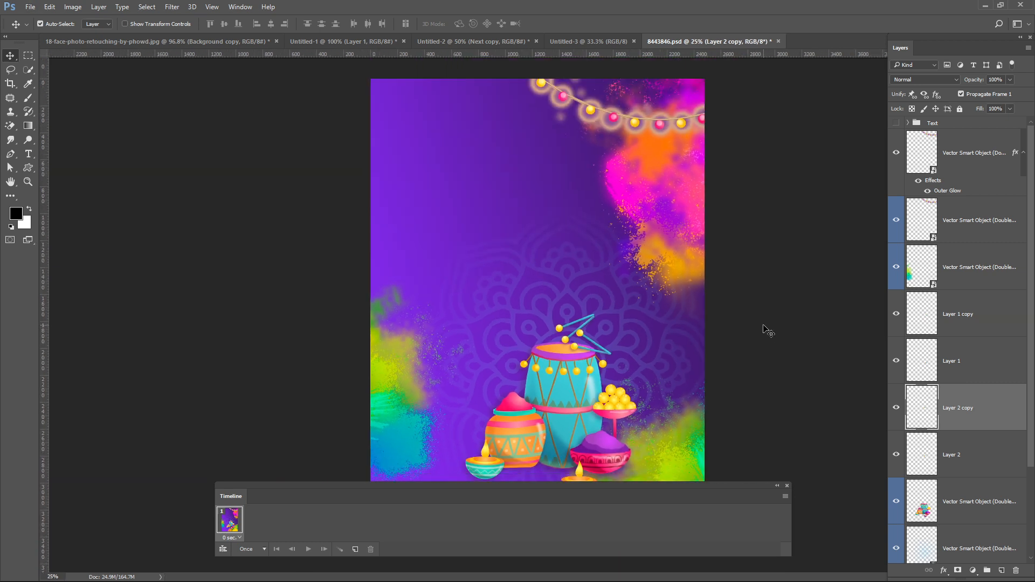
{"action": "left_click", "coordinate": [767, 330]}
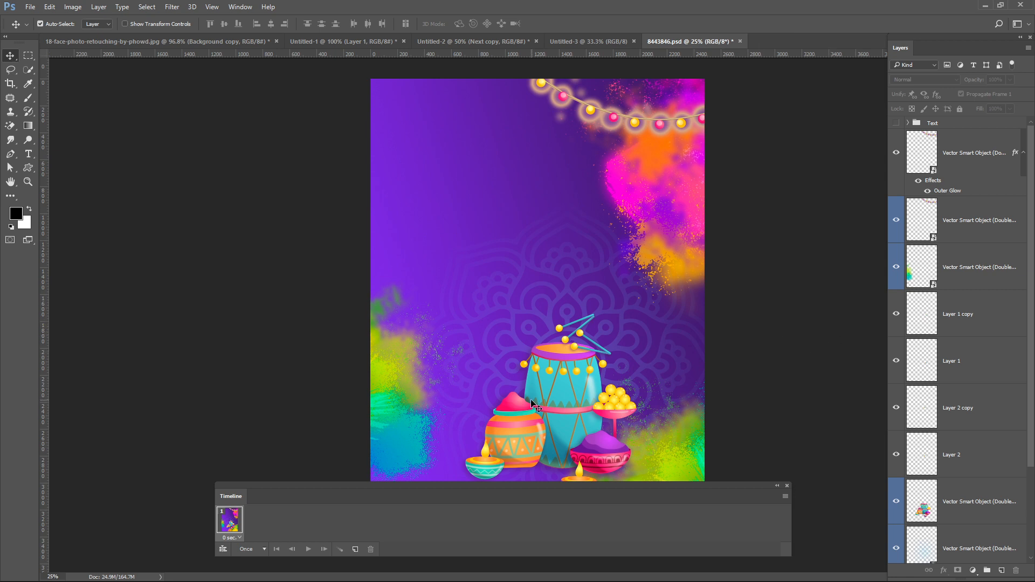
{"action": "left_click", "coordinate": [897, 315]}
{"action": "left_click", "coordinate": [896, 408]}
{"action": "left_click", "coordinate": [355, 550]}
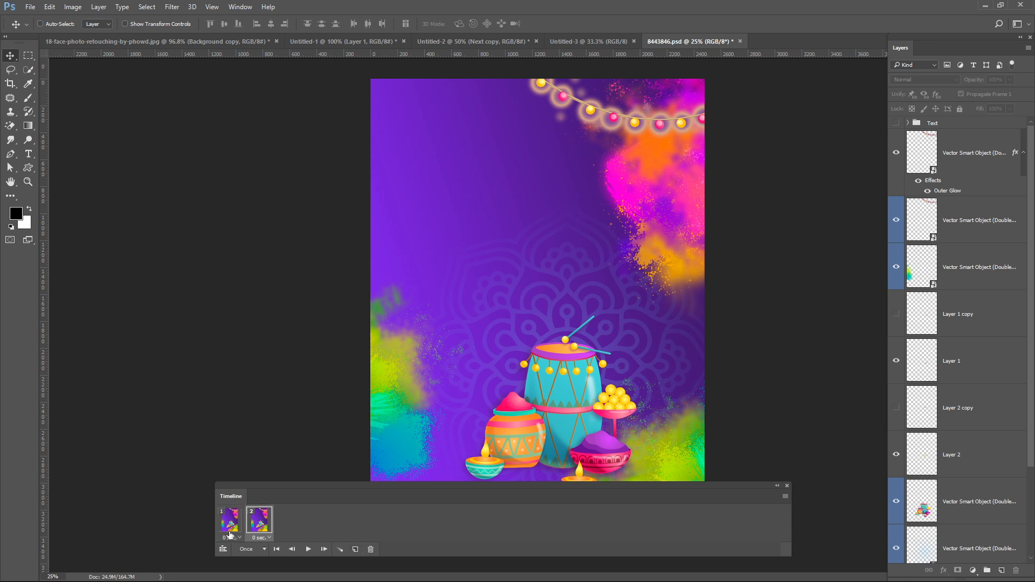
{"action": "key", "text": "ctrl+z"}
{"action": "left_click", "coordinate": [895, 154]}
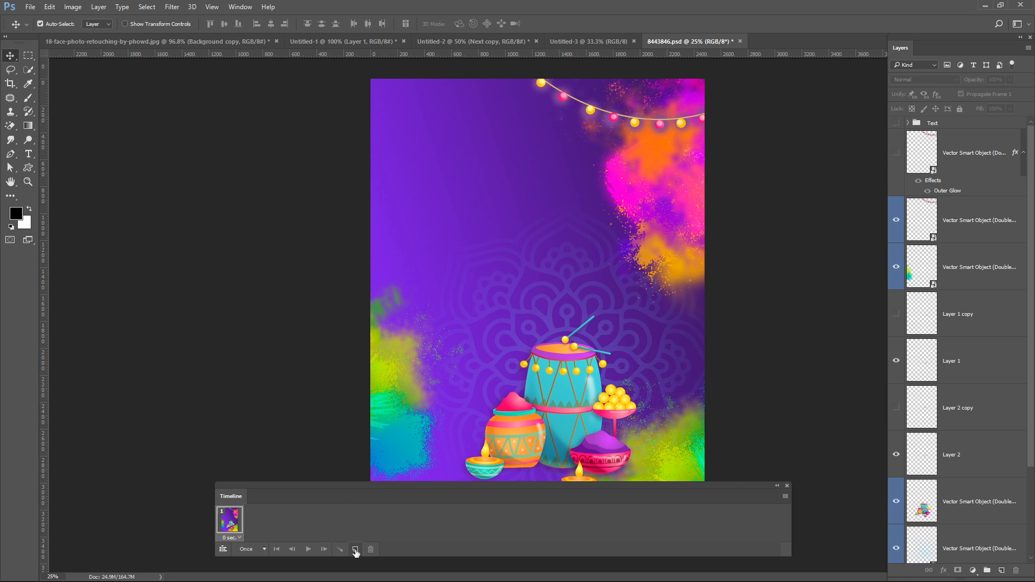
Add a second frame and show Layer 1 copy and Layer 2 copy in it instead of Layer 1 and Layer 2.
{"action": "left_click", "coordinate": [355, 550]}
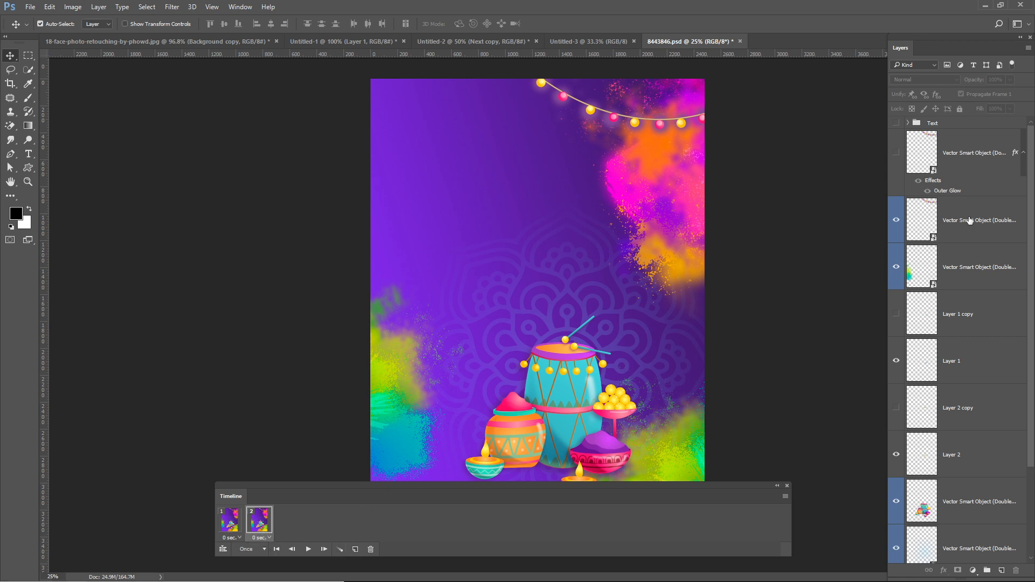
{"action": "left_click_drag", "start_coordinate": [1030, 183], "coordinate": [1024, 272]}
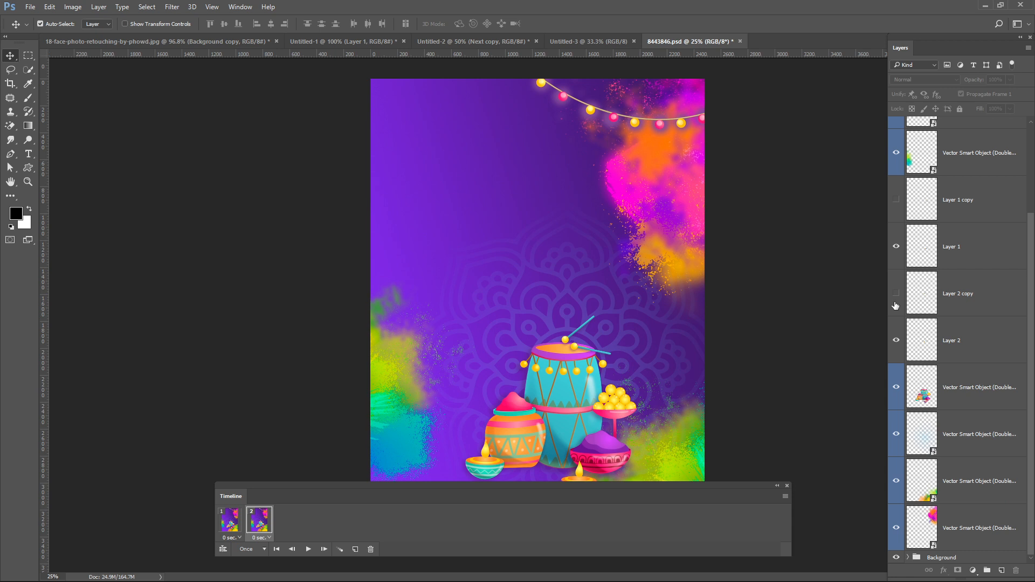
{"action": "left_click", "coordinate": [896, 340]}
{"action": "left_click", "coordinate": [896, 293]}
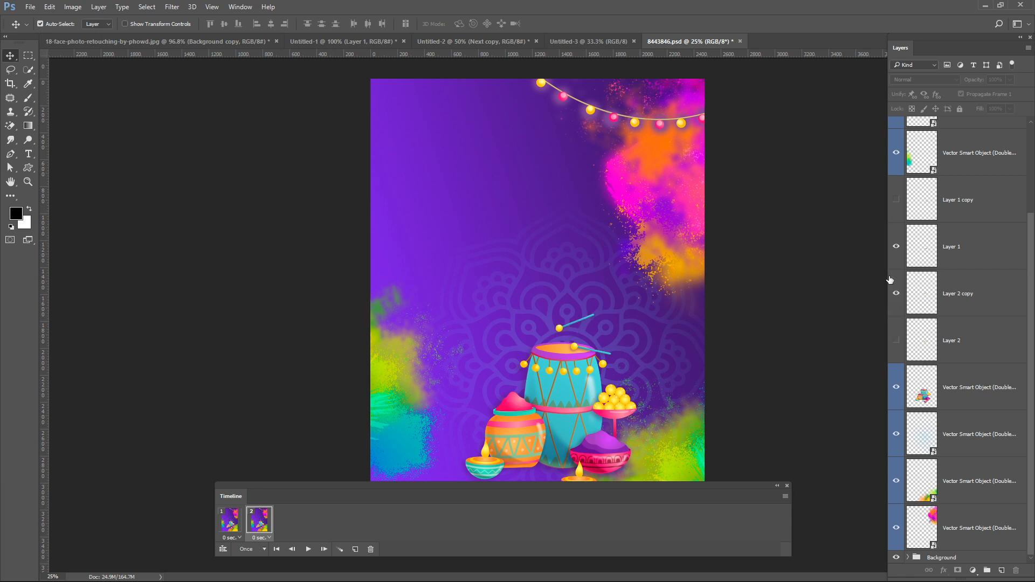
{"action": "left_click", "coordinate": [896, 246]}
{"action": "left_click", "coordinate": [896, 199]}
Move the three color-powder splashes slightly outward toward the poster's edges in the second frame.
{"action": "left_click_drag", "start_coordinate": [677, 207], "coordinate": [687, 185]}
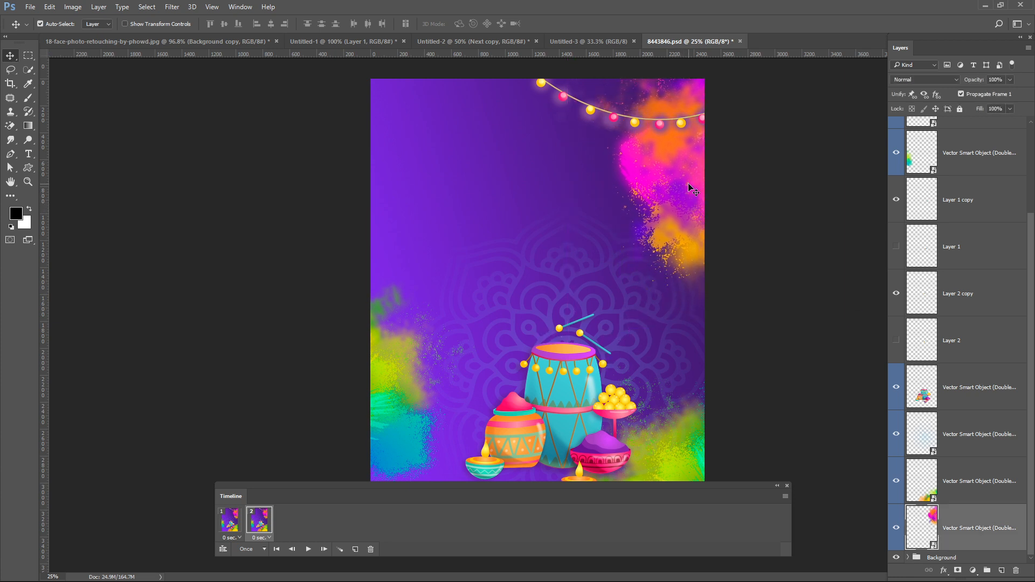
{"action": "left_click_drag", "start_coordinate": [680, 433], "coordinate": [701, 430]}
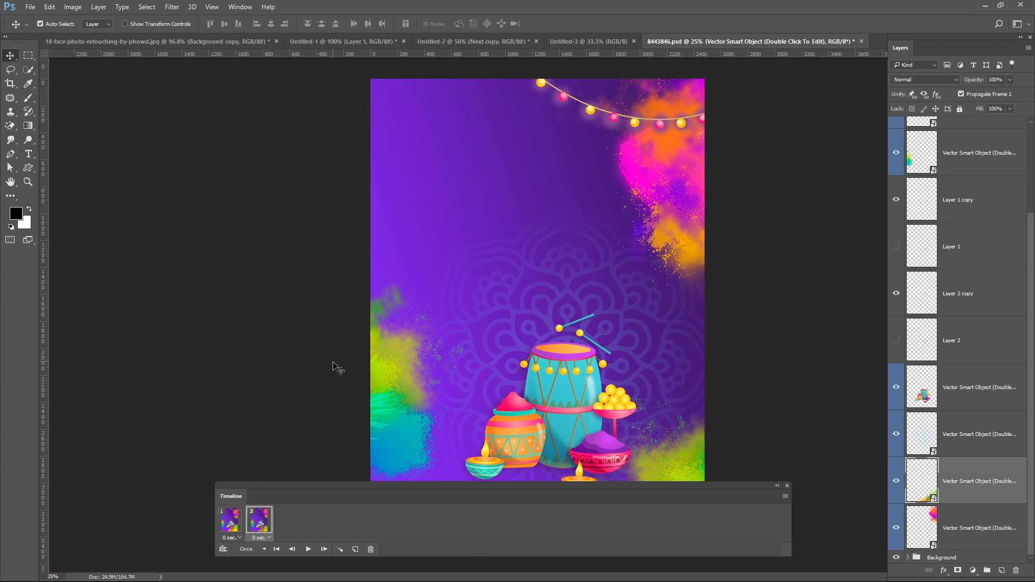
{"action": "left_click", "coordinate": [392, 378]}
{"action": "mouse_move", "coordinate": [392, 378]}
{"action": "left_mouse_down"}
{"action": "mouse_move", "coordinate": [380, 372]}
{"action": "mouse_move", "coordinate": [377, 387]}
{"action": "left_mouse_up"}
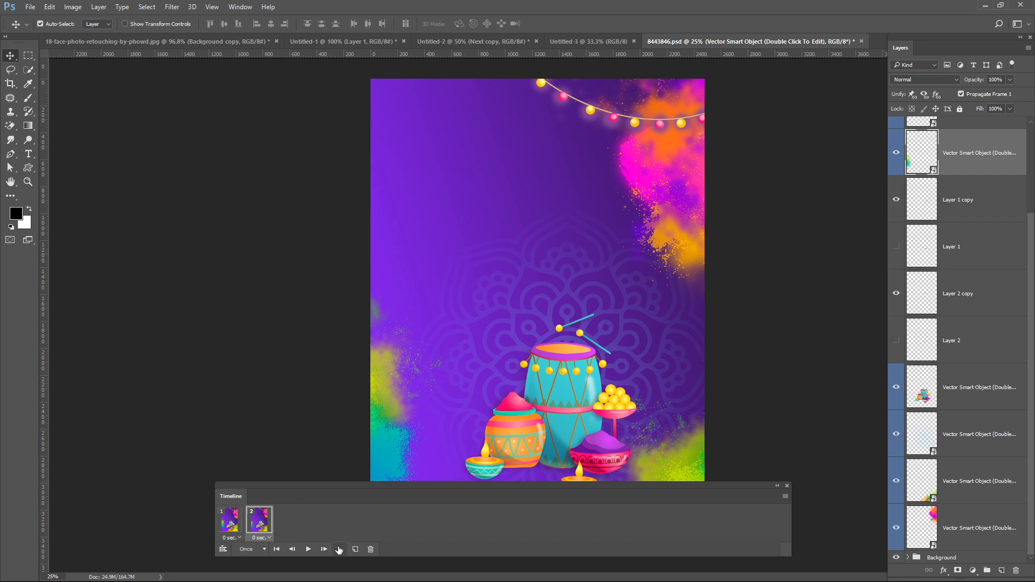
Play the two-frame animation several times to check the drumstick and splash movement.
{"action": "left_click", "coordinate": [308, 549]}
{"action": "left_click", "coordinate": [307, 550]}
{"action": "left_click", "coordinate": [307, 550]}
{"action": "left_click", "coordinate": [307, 551]}
{"action": "left_click", "coordinate": [307, 550]}
Show the glowing string-lights copy and hide the plain string lights in the second frame.
{"action": "scroll", "coordinate": [1014, 258], "scroll_direction": "up", "scroll_amount": 1}
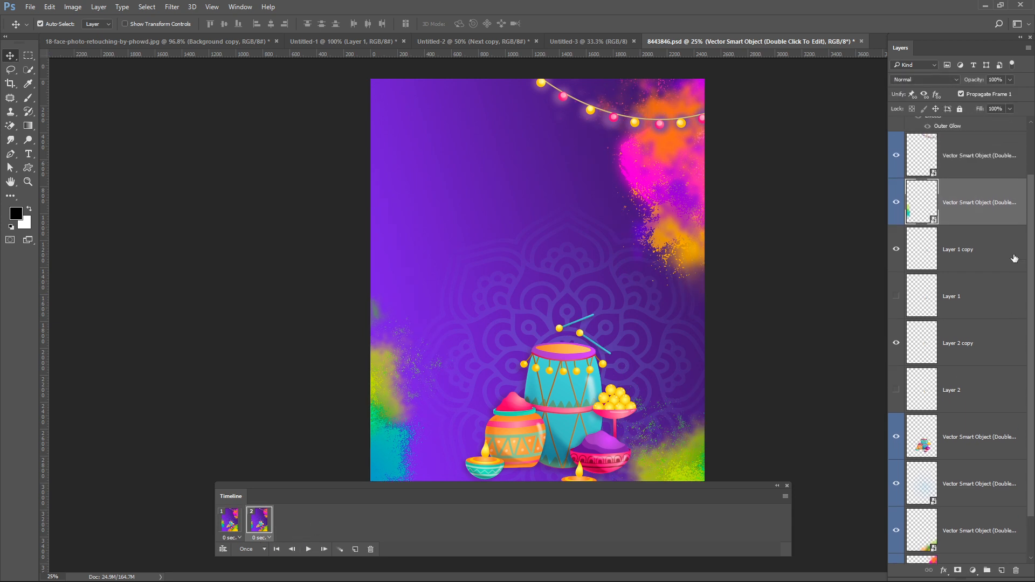
{"action": "scroll", "coordinate": [1013, 259], "scroll_direction": "up", "scroll_amount": 2}
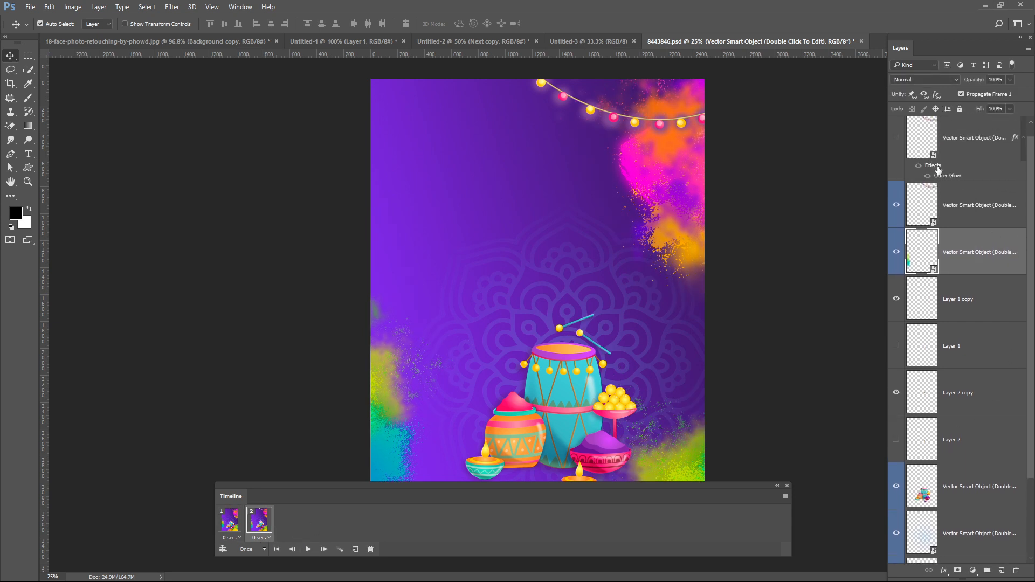
{"action": "left_click", "coordinate": [896, 153]}
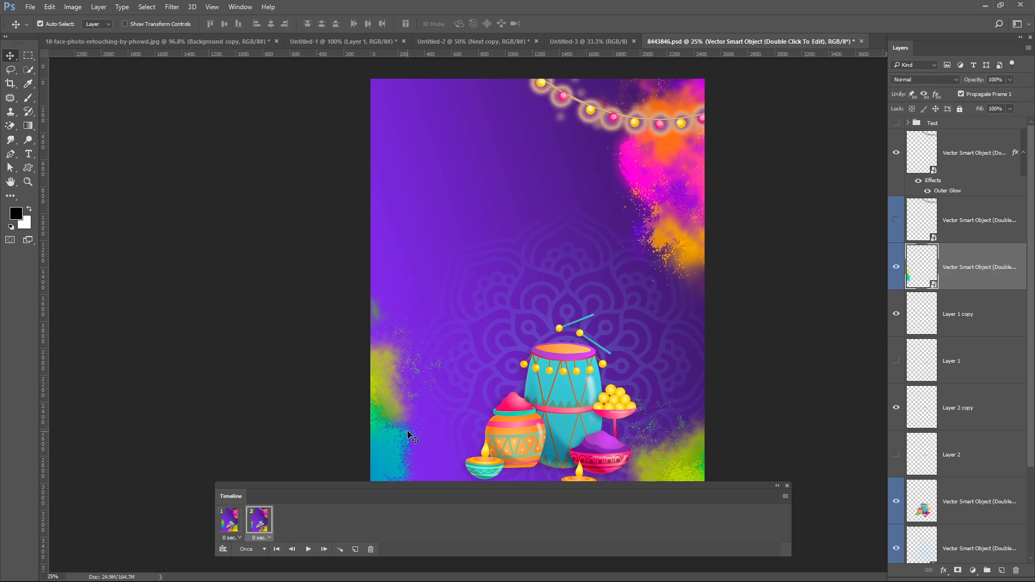
Set the animation's looping to Forever and preview the playback.
{"action": "left_click", "coordinate": [248, 554]}
{"action": "left_click", "coordinate": [255, 513]}
{"action": "key", "text": "space"}
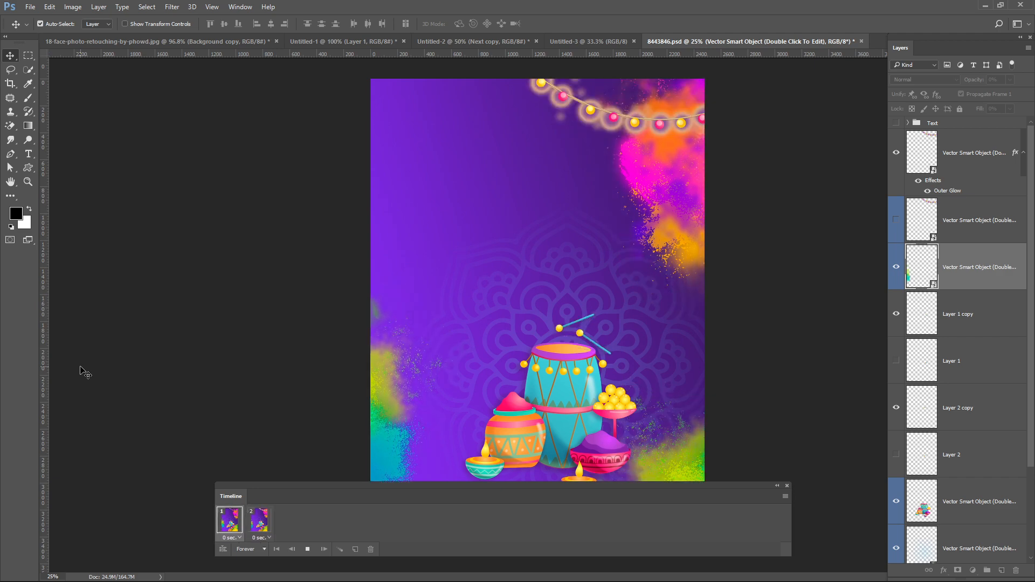
{"action": "key", "text": "space"}
Set the delay of both frames to 0.5 seconds.
{"action": "left_click", "coordinate": [259, 527]}
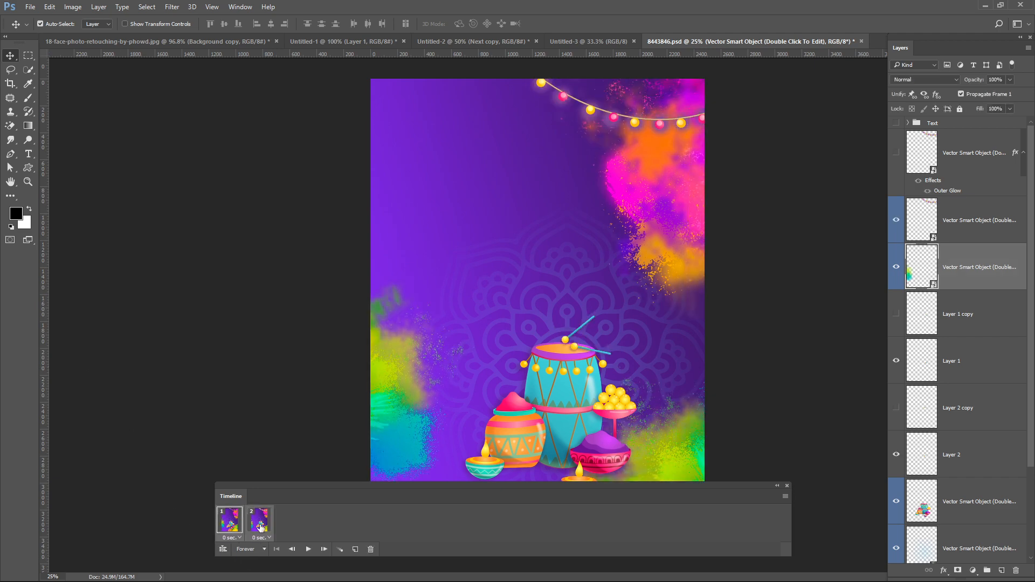
{"action": "left_click", "coordinate": [267, 539]}
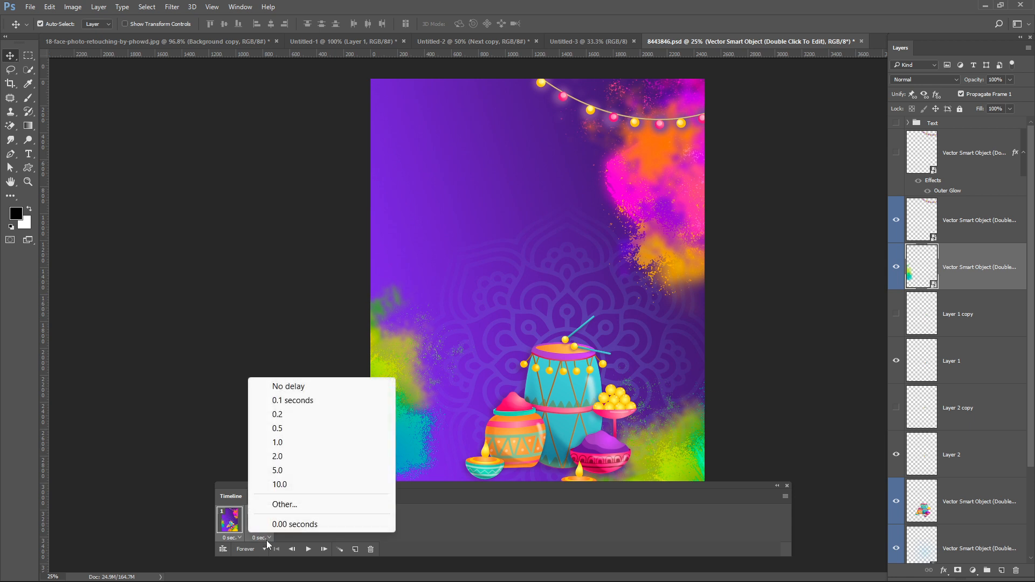
{"action": "left_click", "coordinate": [308, 429]}
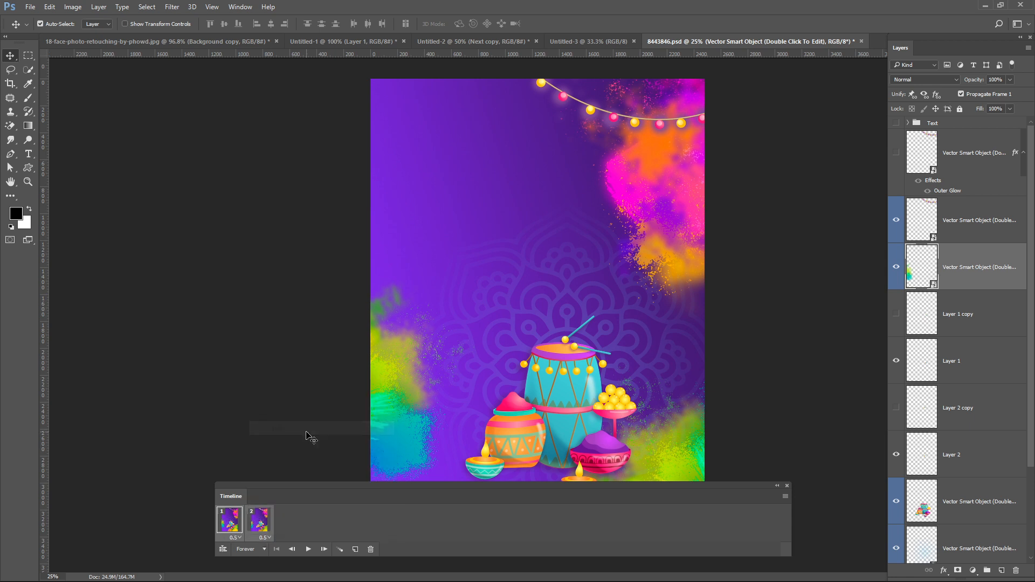
Play the looping animation to check the timing of the drumsticks and lights.
{"action": "key", "text": "space"}
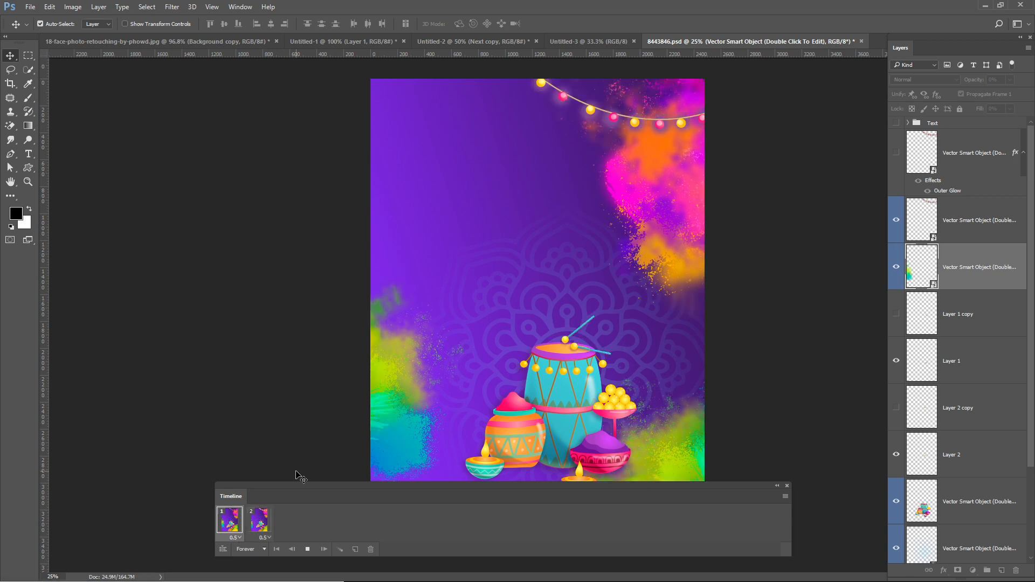
{"action": "key", "text": "space"}
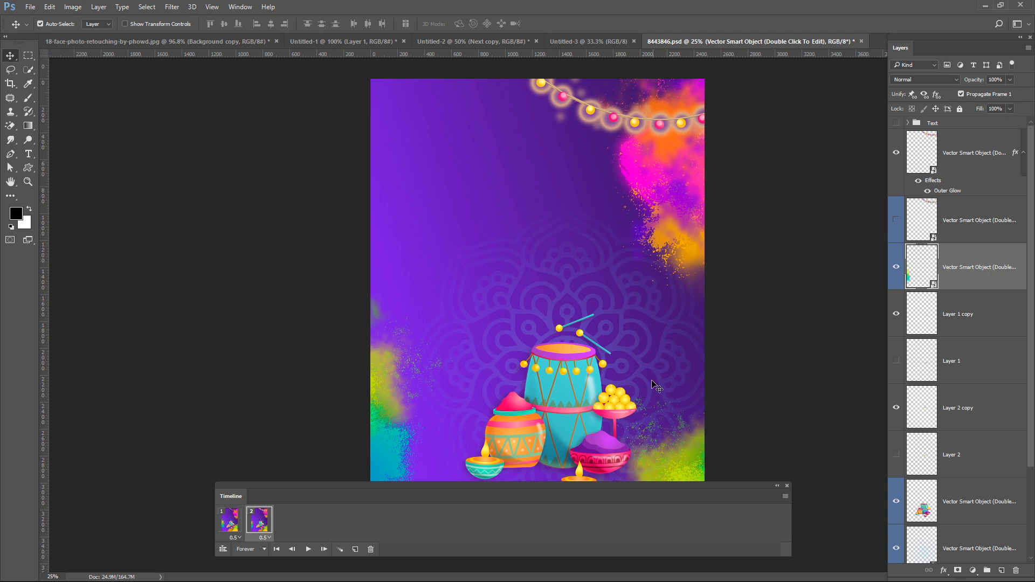
{"action": "key", "text": "space"}
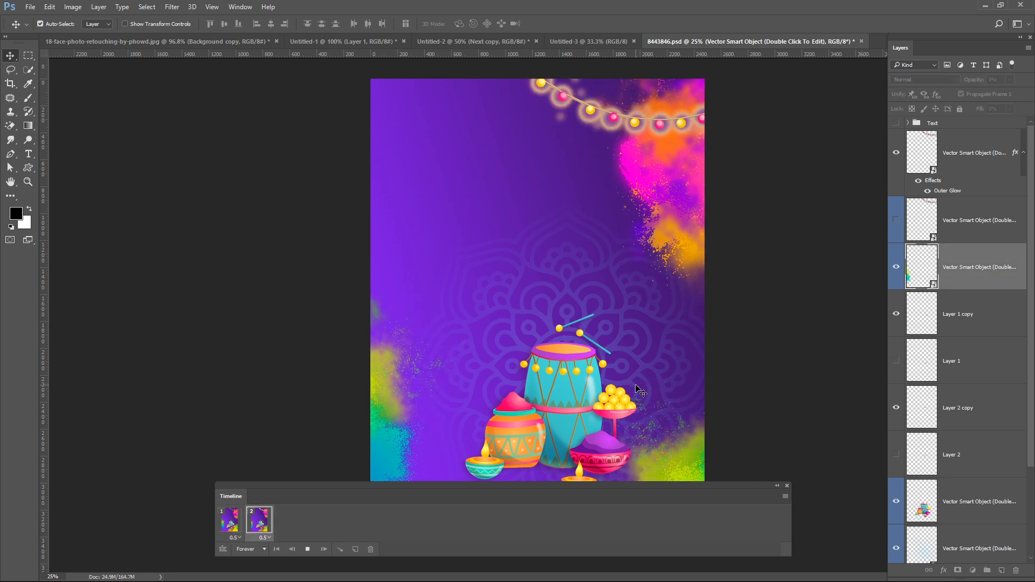
{"action": "key", "text": "space"}
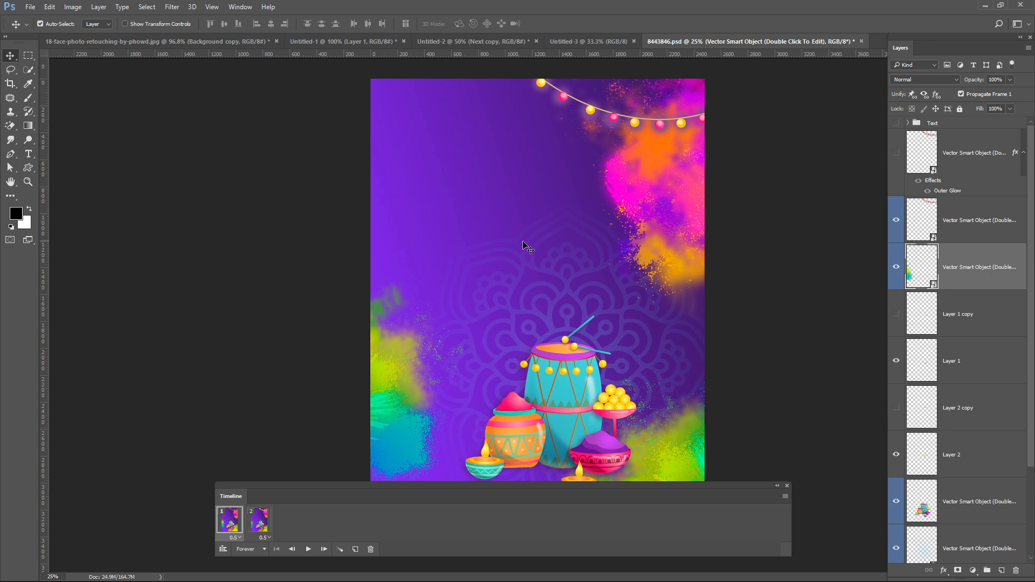
Add a third frame after frame 2, hiding the glowing string-lights copy and showing the plain string lights in it.
{"action": "left_click", "coordinate": [257, 523]}
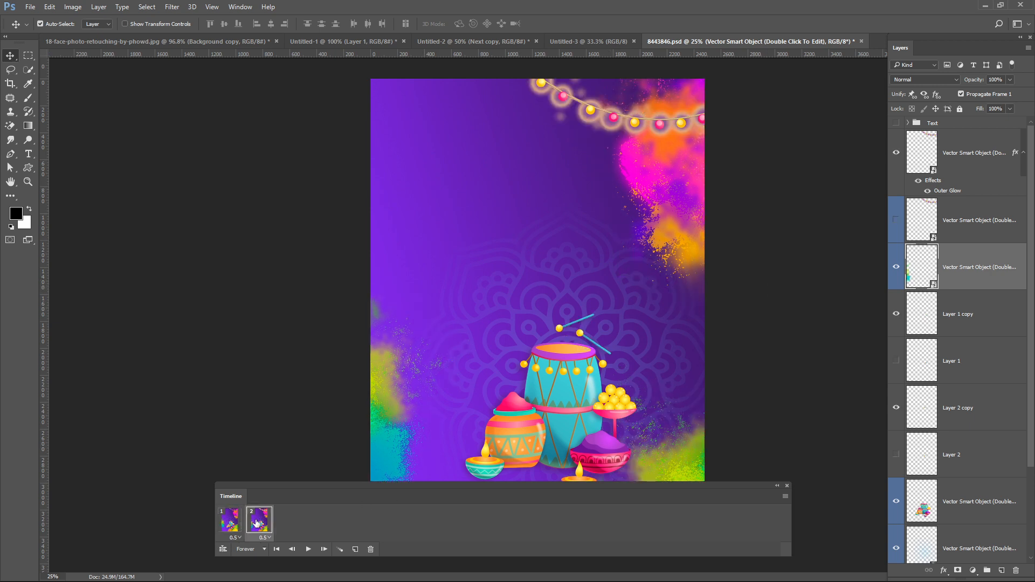
{"action": "left_click", "coordinate": [354, 550]}
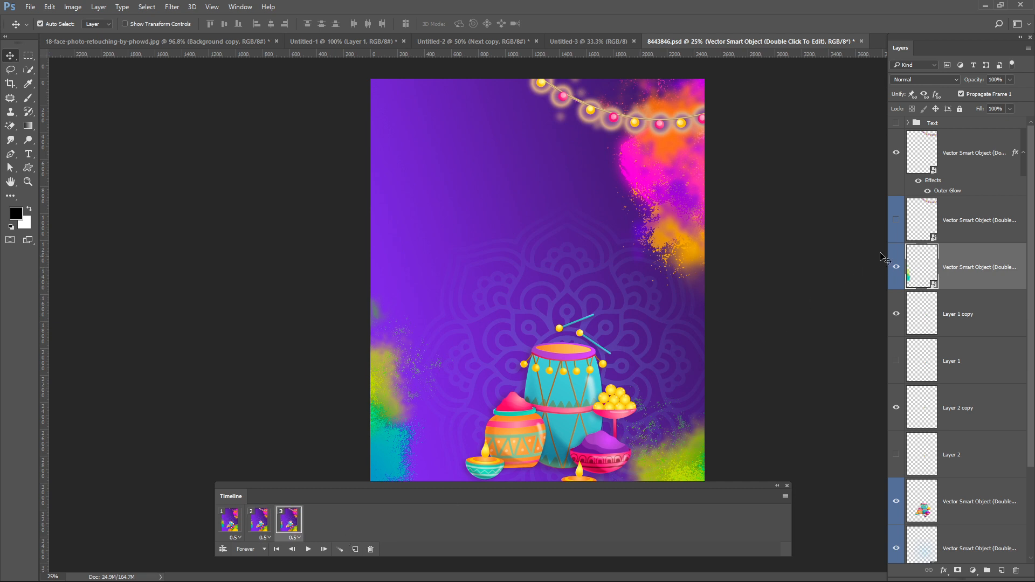
{"action": "left_click", "coordinate": [895, 155]}
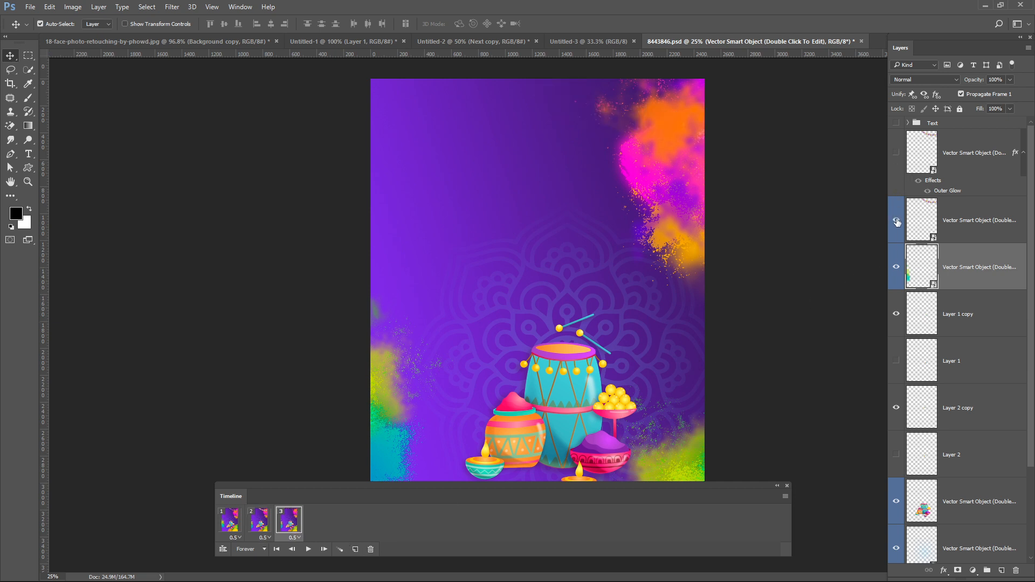
{"action": "left_click", "coordinate": [897, 220]}
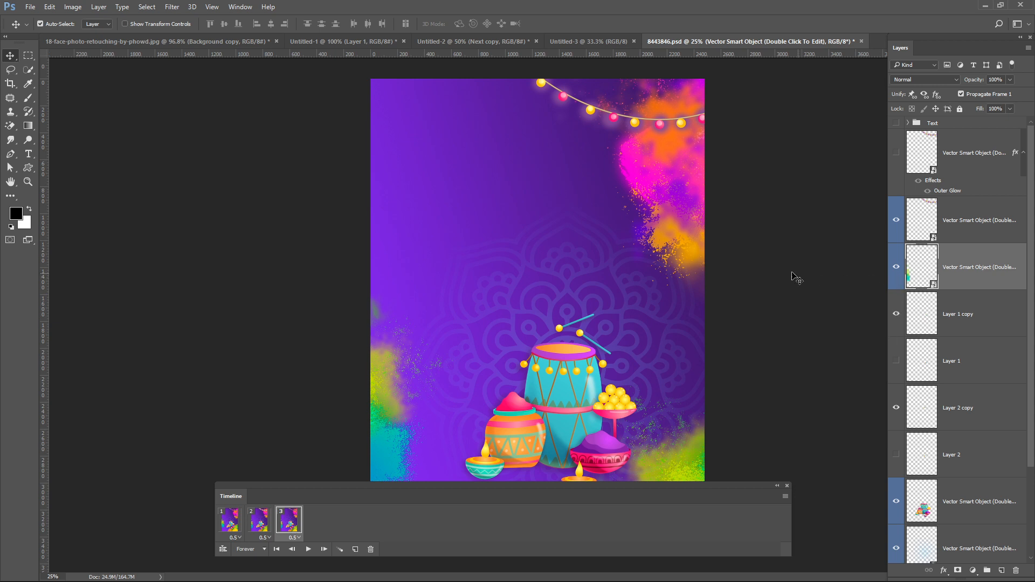
Try moving the upper-right, lower-right and left color splashes farther into the poster in frame 3.
{"action": "left_click", "coordinate": [682, 195]}
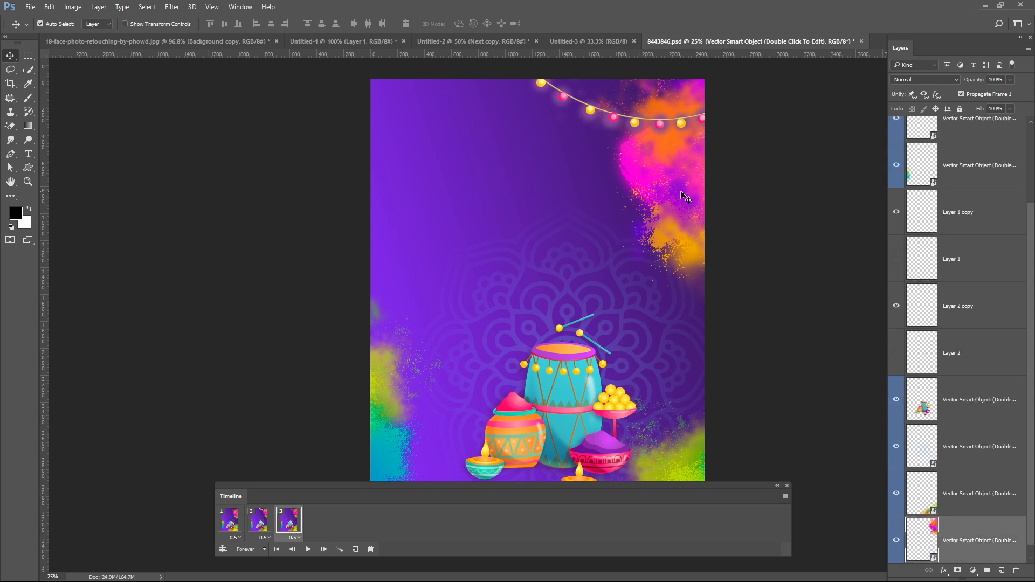
{"action": "left_click_drag", "start_coordinate": [683, 192], "coordinate": [669, 190]}
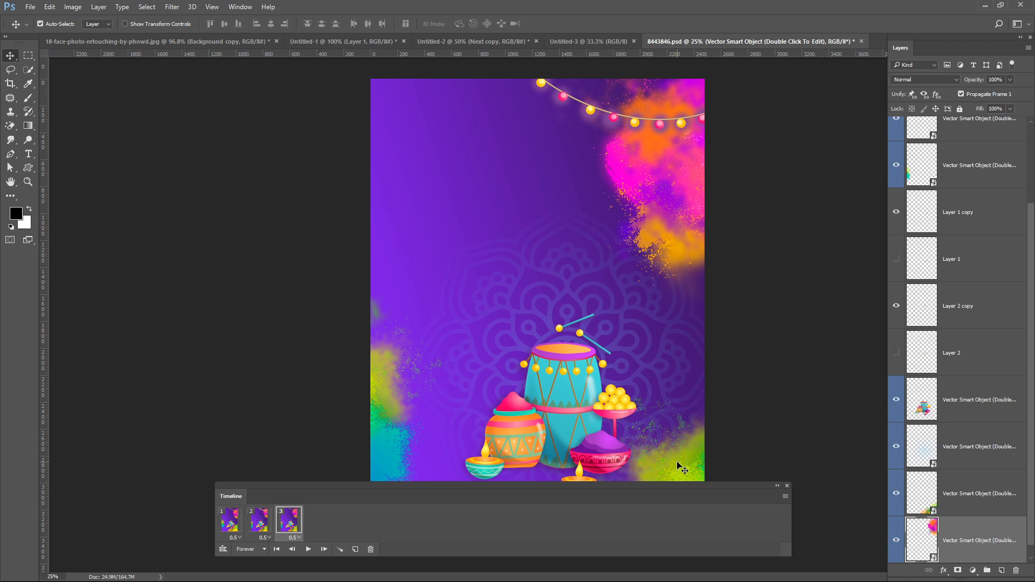
{"action": "left_click_drag", "start_coordinate": [681, 468], "coordinate": [668, 447]}
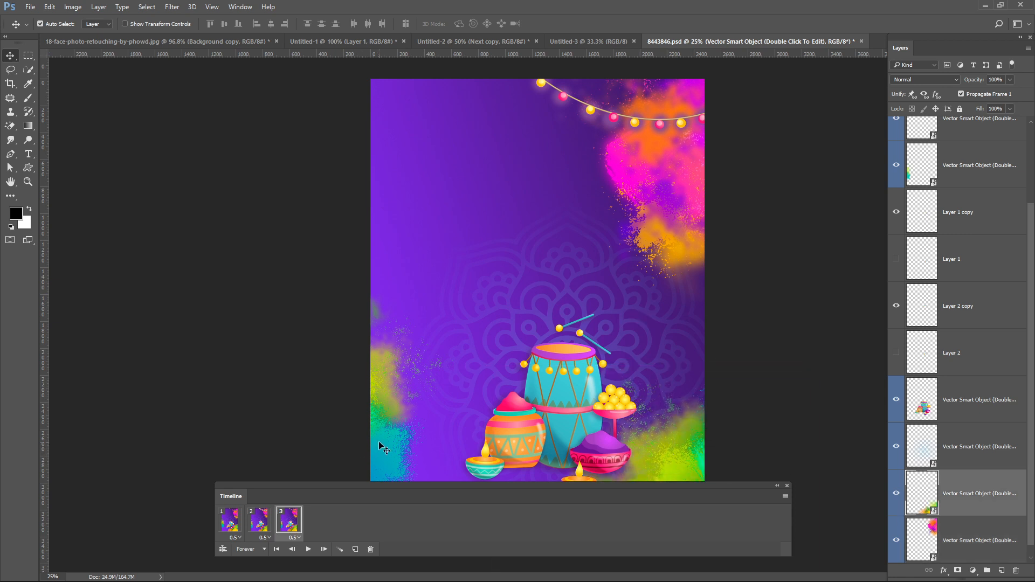
{"action": "left_click_drag", "start_coordinate": [377, 446], "coordinate": [417, 441]}
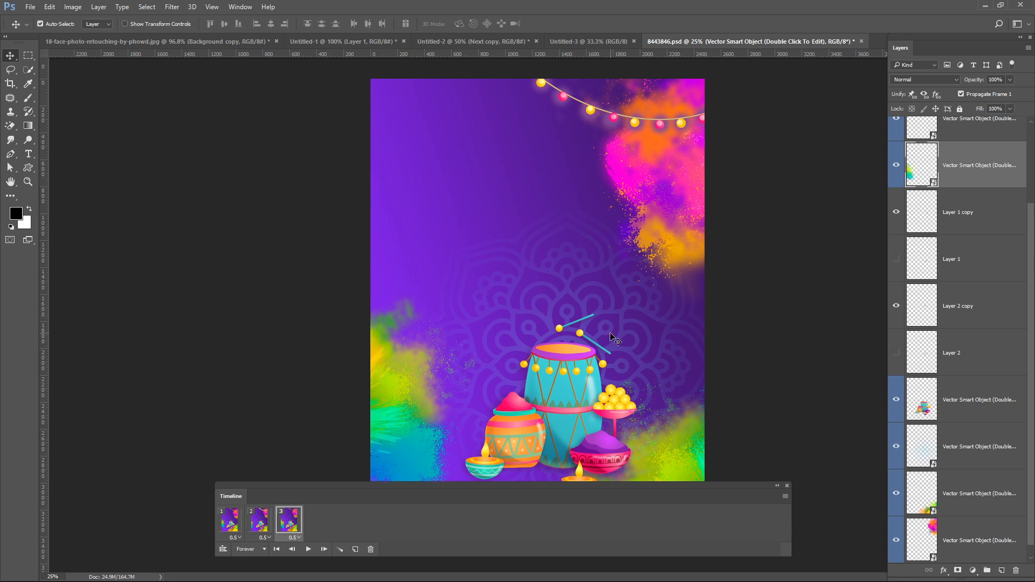
In frame 3, hide the Layer 1 copy and Layer 2 copy drumsticks and show Layer 1 and Layer 2 instead.
{"action": "left_click", "coordinate": [897, 212]}
{"action": "left_click", "coordinate": [896, 260]}
{"action": "left_click", "coordinate": [896, 306]}
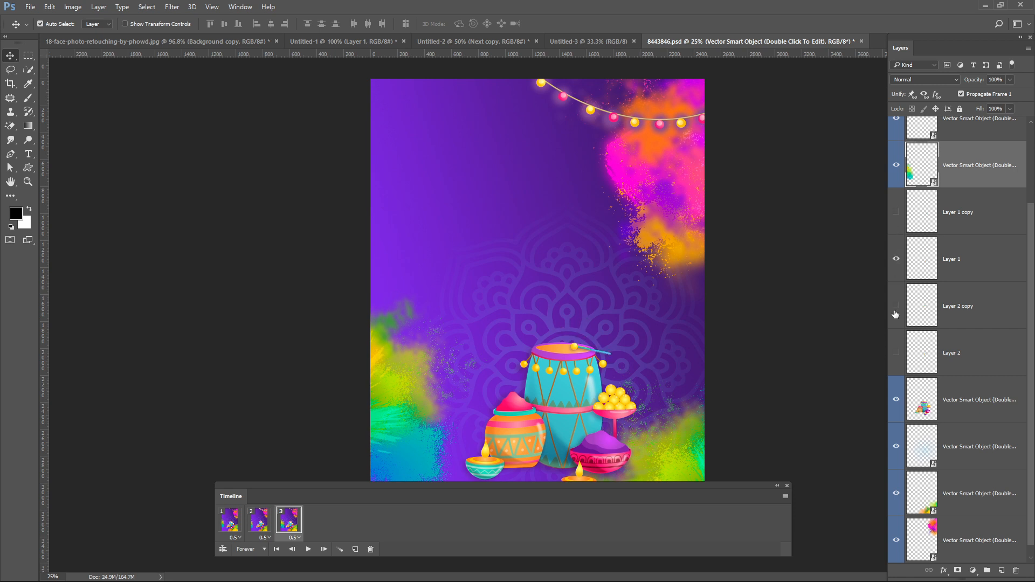
{"action": "left_click", "coordinate": [896, 352]}
Undo the color splash moves and delete frames 2 and 3 from the animation.
{"action": "key", "text": "ctrl+z"}
{"action": "key", "text": "ctrl+z"}
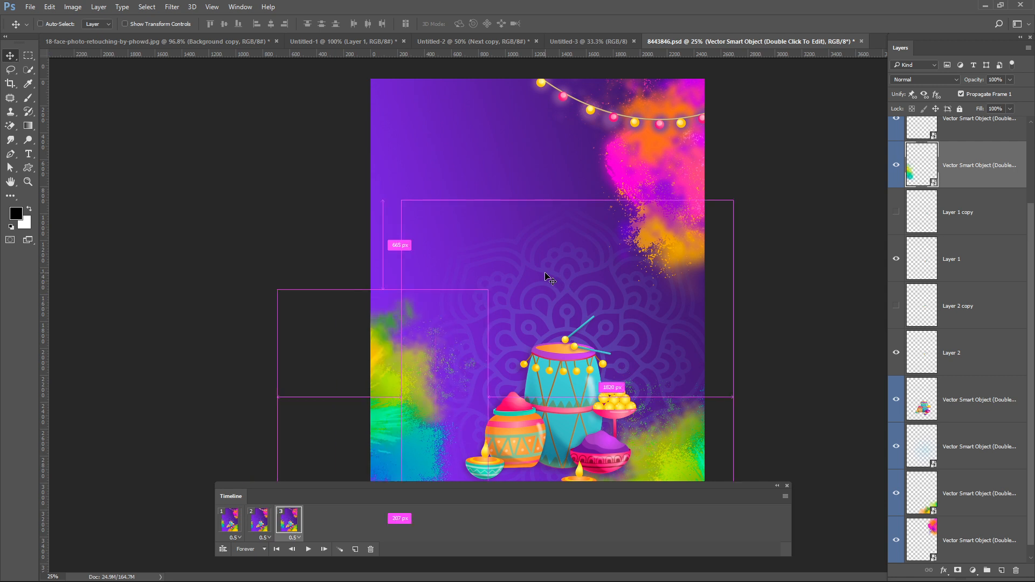
{"action": "key", "text": "ctrl+alt+z"}
{"action": "key", "text": "ctrl+alt+z"}
{"action": "key", "text": "ctrl+alt+z"}
{"action": "left_click", "coordinate": [262, 521], "text": "shift"}
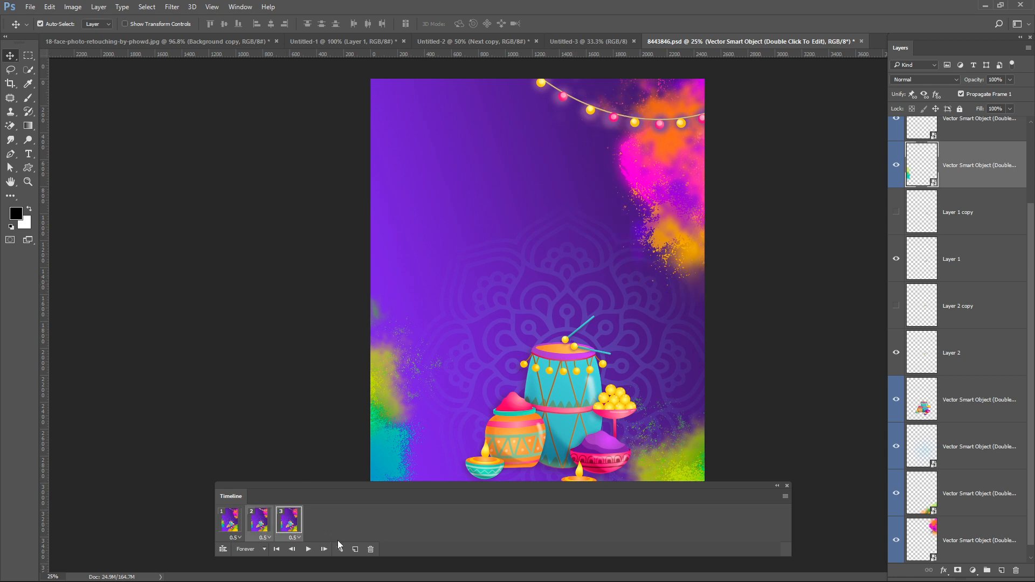
{"action": "left_click", "coordinate": [370, 549]}
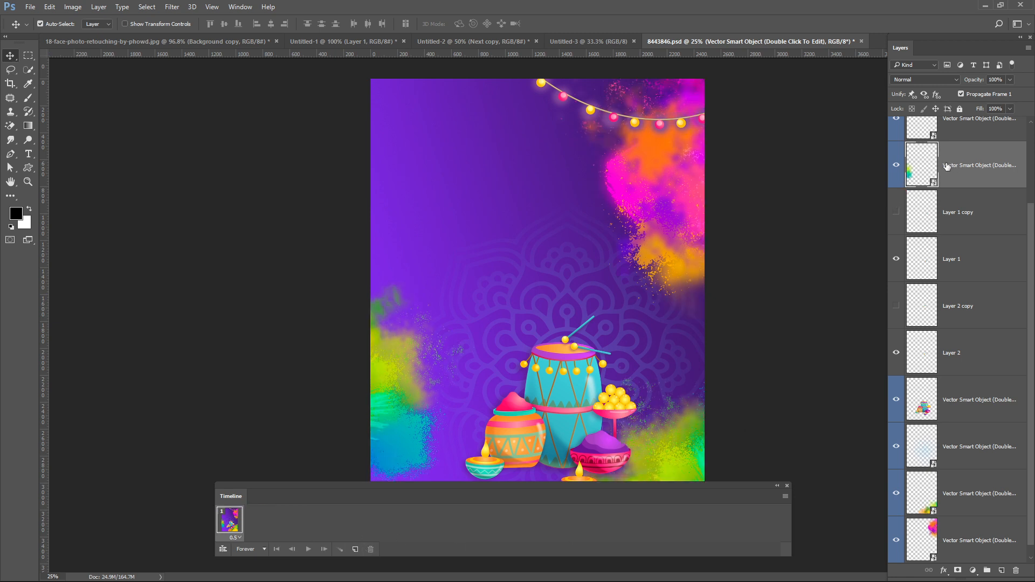
Duplicate the upper-right, lower-right and left color splash layers together.
{"action": "left_click", "coordinate": [676, 192]}
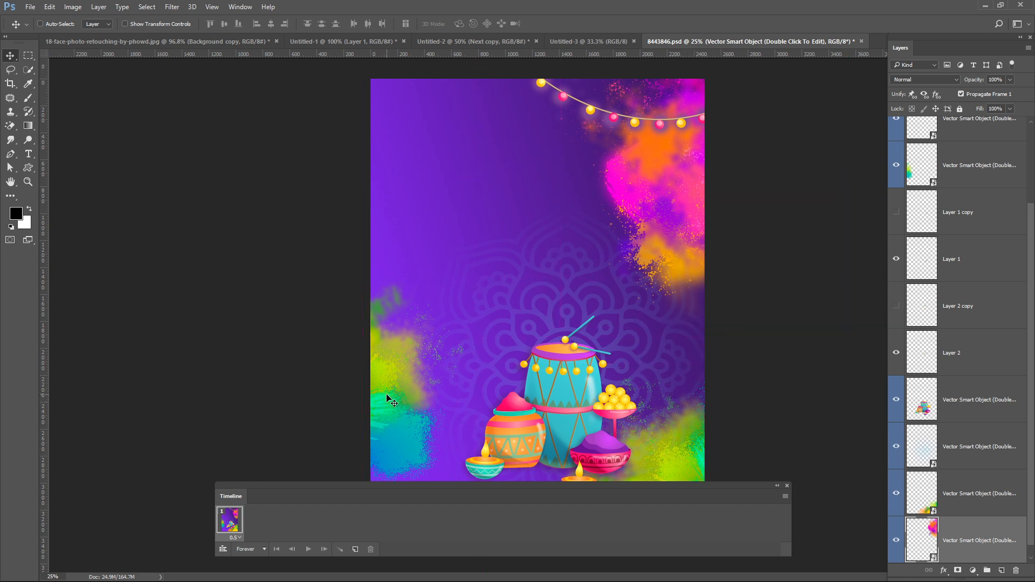
{"action": "left_click", "coordinate": [689, 448], "text": "shift"}
{"action": "left_click", "coordinate": [392, 423], "text": "shift"}
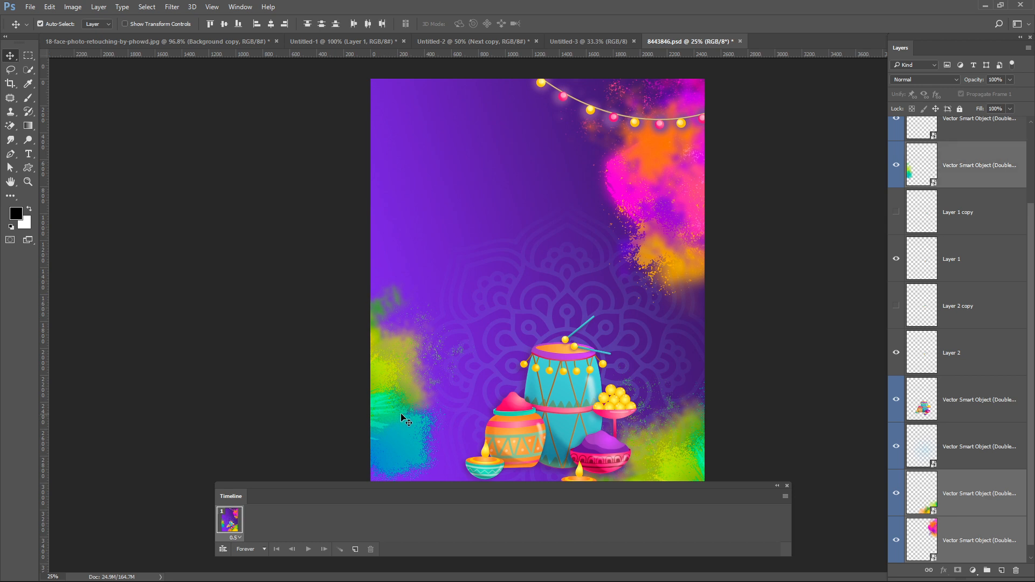
{"action": "key", "text": "ctrl+j"}
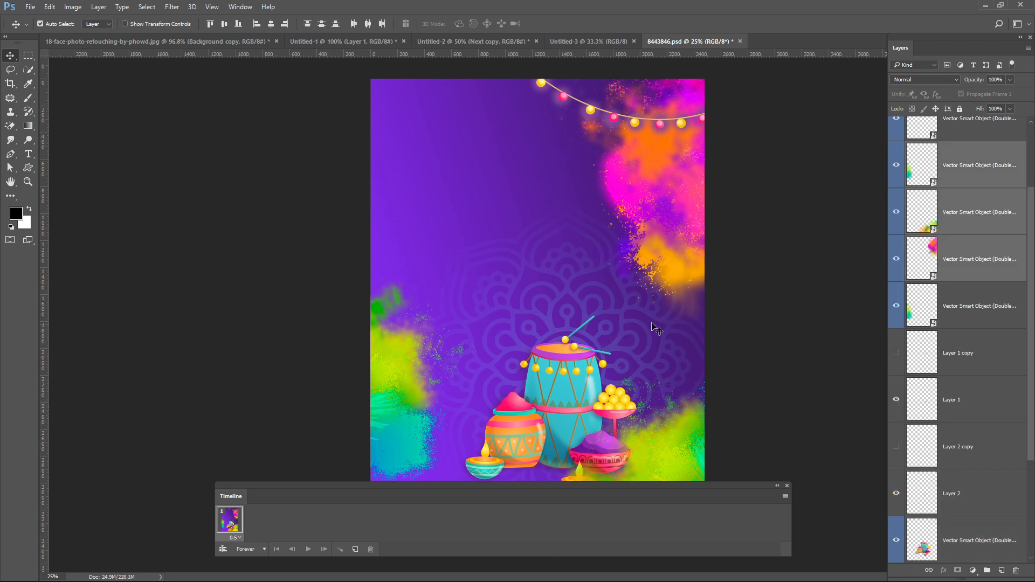
{"action": "left_click", "coordinate": [790, 273]}
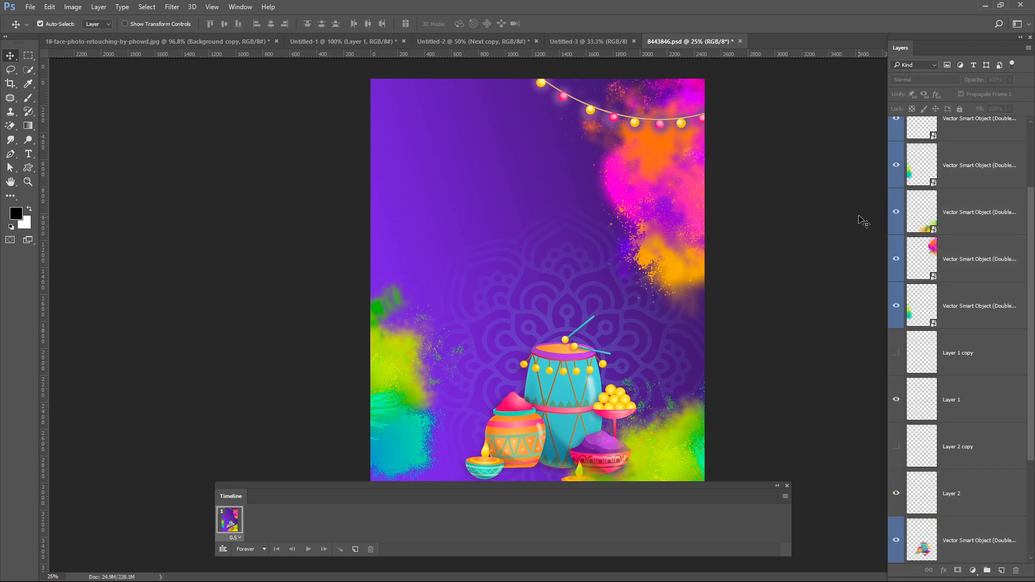
Hide the left and lower-right splash copies and shift the upper-right splash copy toward the poster's right edge.
{"action": "left_click", "coordinate": [896, 166]}
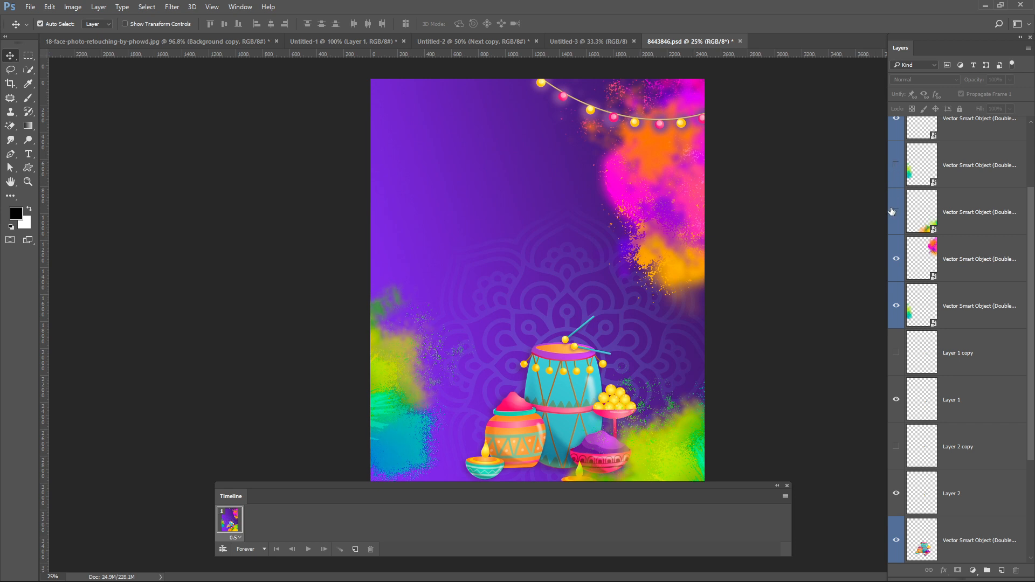
{"action": "left_click", "coordinate": [892, 211]}
{"action": "left_click", "coordinate": [896, 258]}
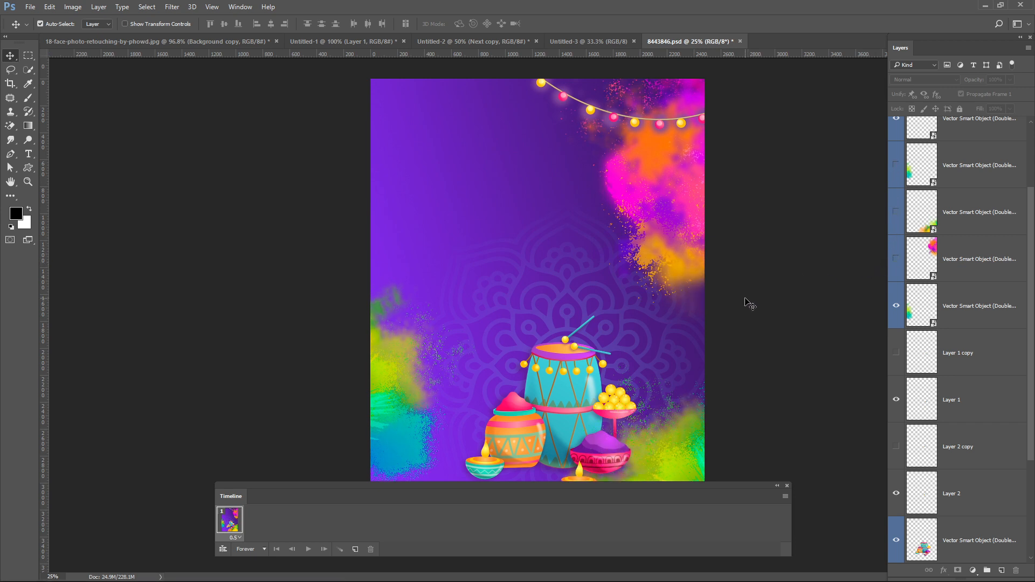
{"action": "left_click", "coordinate": [895, 260]}
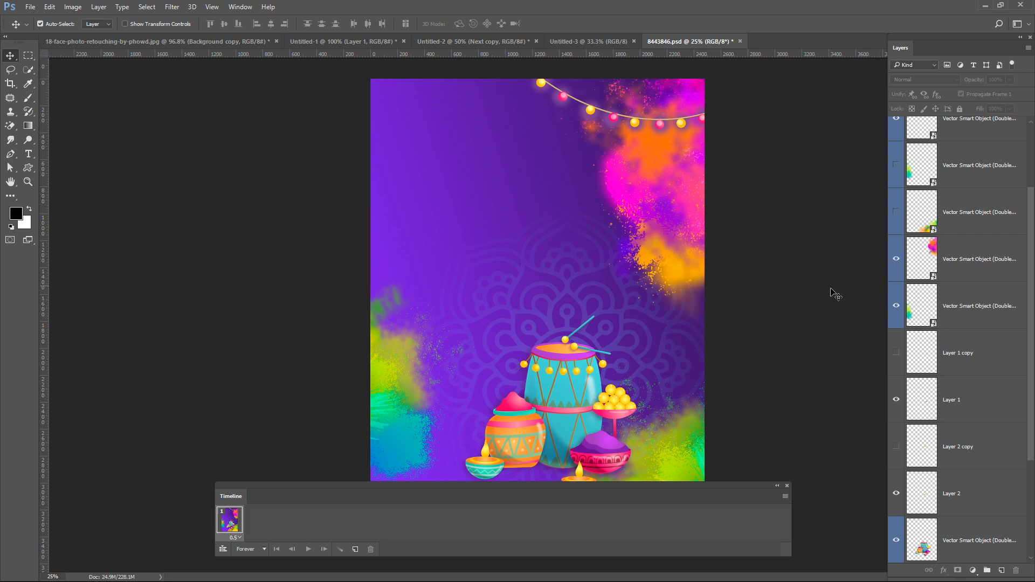
{"action": "left_click_drag", "start_coordinate": [678, 210], "coordinate": [712, 209]}
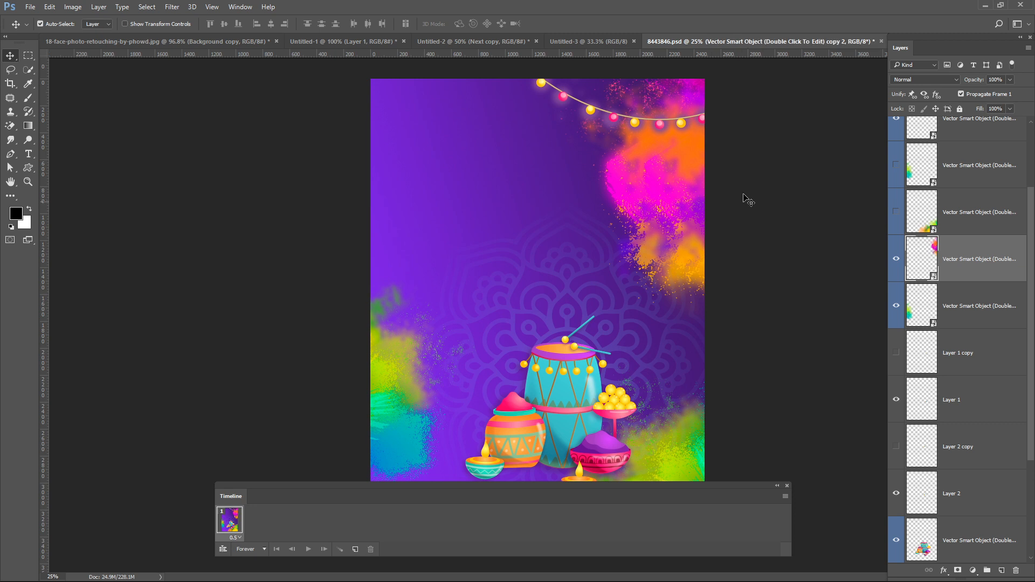
{"action": "left_click_drag", "start_coordinate": [714, 178], "coordinate": [693, 180]}
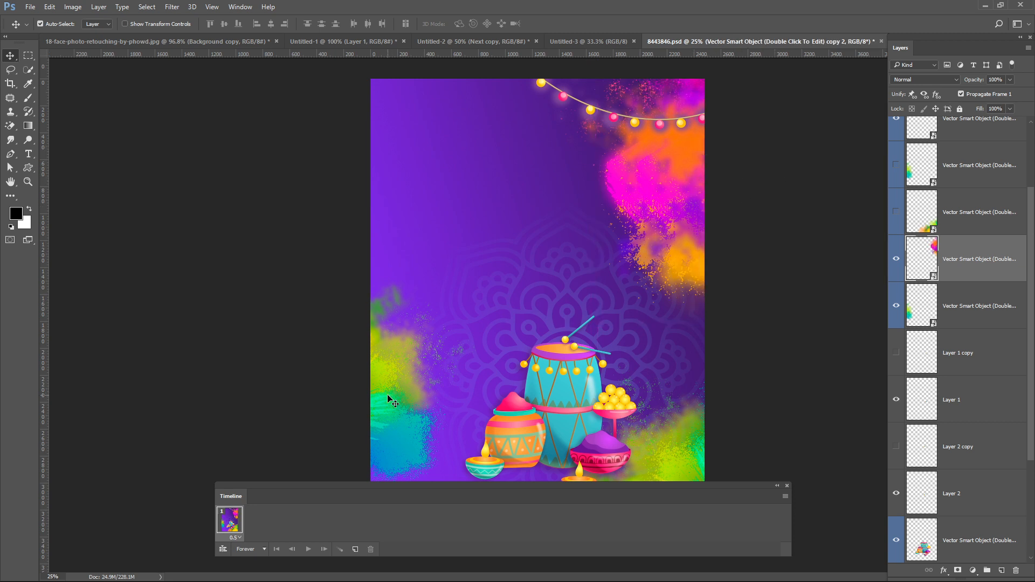
Show the left and lower-right splash copies, moving the left one farther right and the lower-right one up and inward.
{"action": "left_click_drag", "start_coordinate": [394, 394], "coordinate": [418, 398]}
{"action": "key", "text": "ctrl+z"}
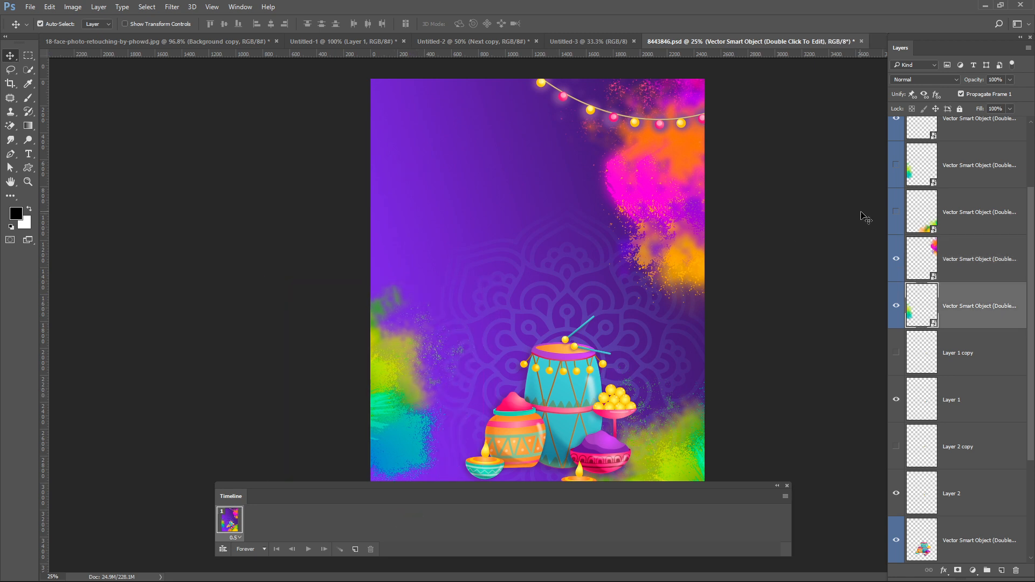
{"action": "left_click", "coordinate": [896, 212]}
{"action": "left_click", "coordinate": [895, 165]}
{"action": "left_click_drag", "start_coordinate": [411, 384], "coordinate": [438, 388]}
{"action": "left_click", "coordinate": [690, 458]}
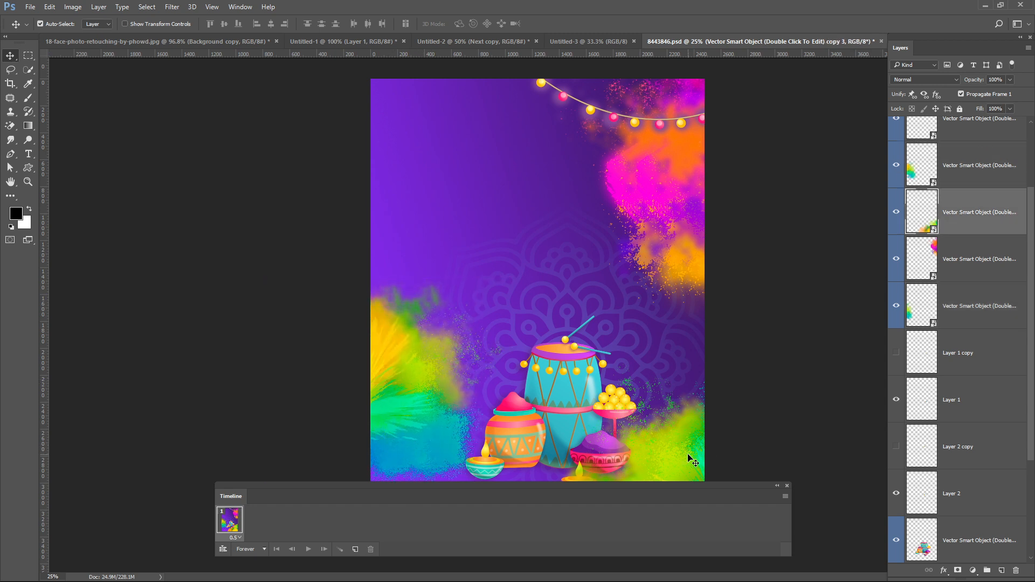
{"action": "left_click_drag", "start_coordinate": [691, 458], "coordinate": [670, 413]}
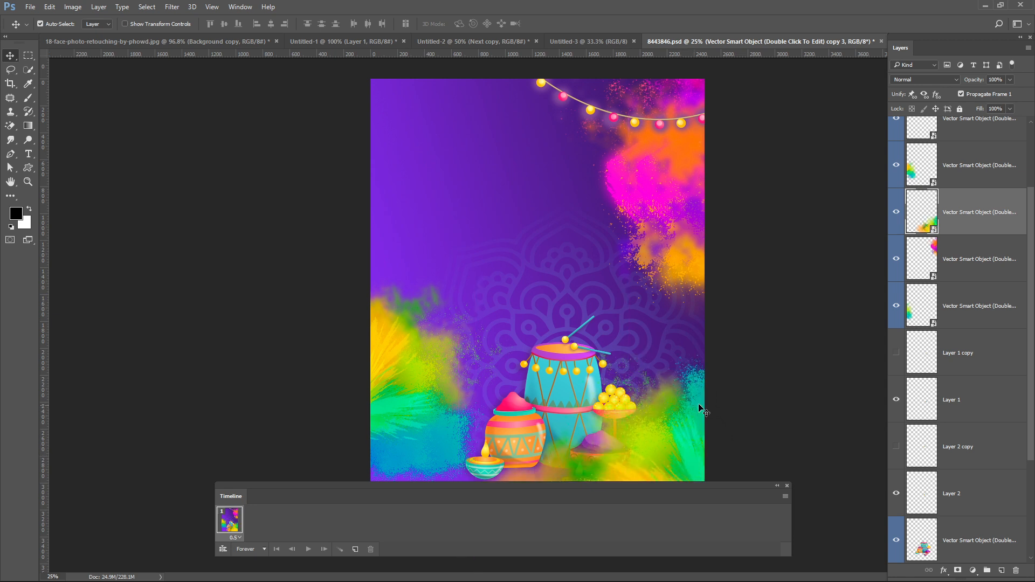
Hide all three color splash copies so only the original splashes show in frame 1.
{"action": "left_click", "coordinate": [767, 393]}
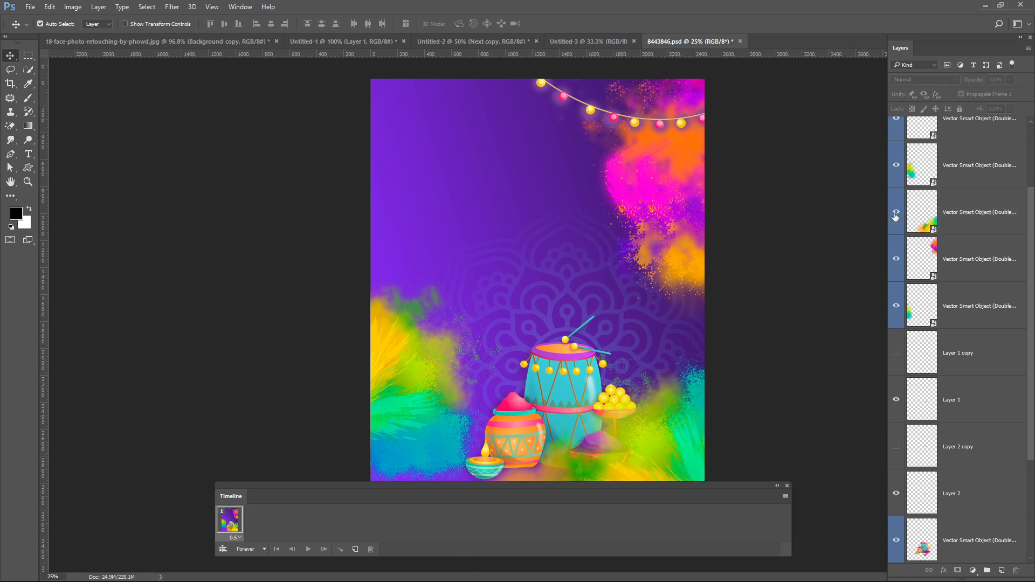
{"action": "left_click", "coordinate": [895, 259]}
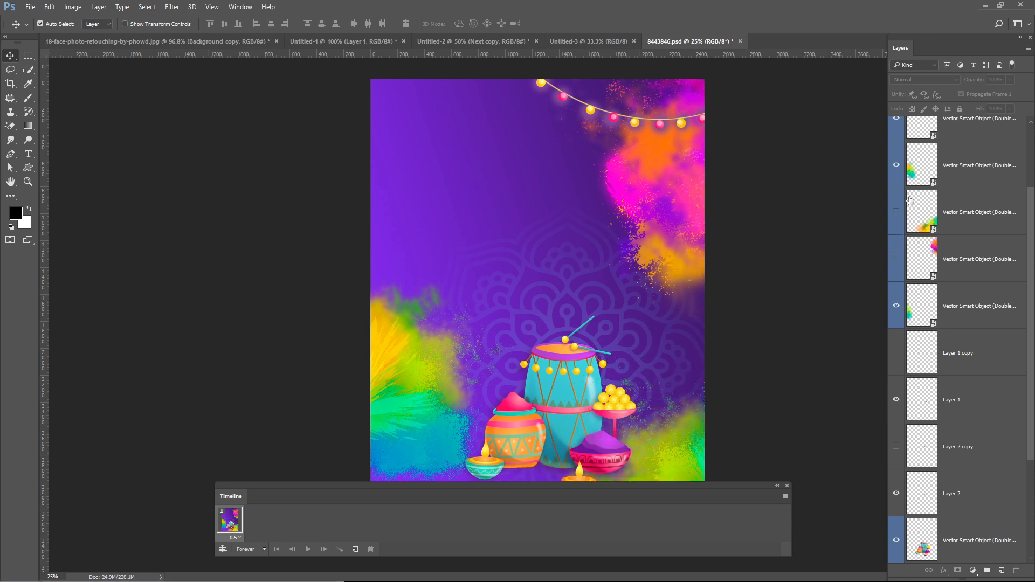
{"action": "left_click", "coordinate": [895, 166]}
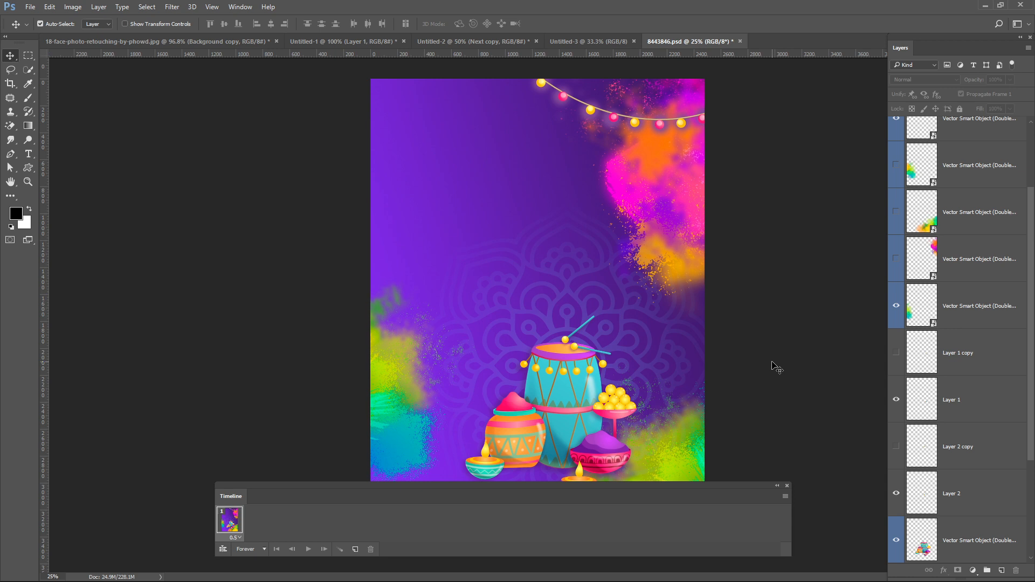
Duplicate the mandala pattern behind the drum as a hidden copy rotated 15 degrees.
{"action": "left_click", "coordinate": [573, 296]}
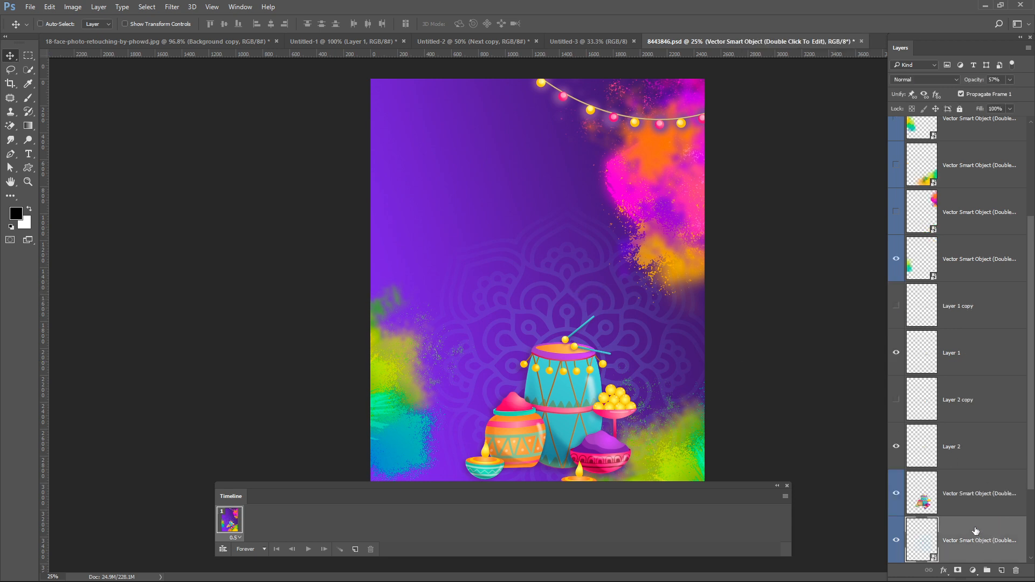
{"action": "key", "text": "ctrl+j"}
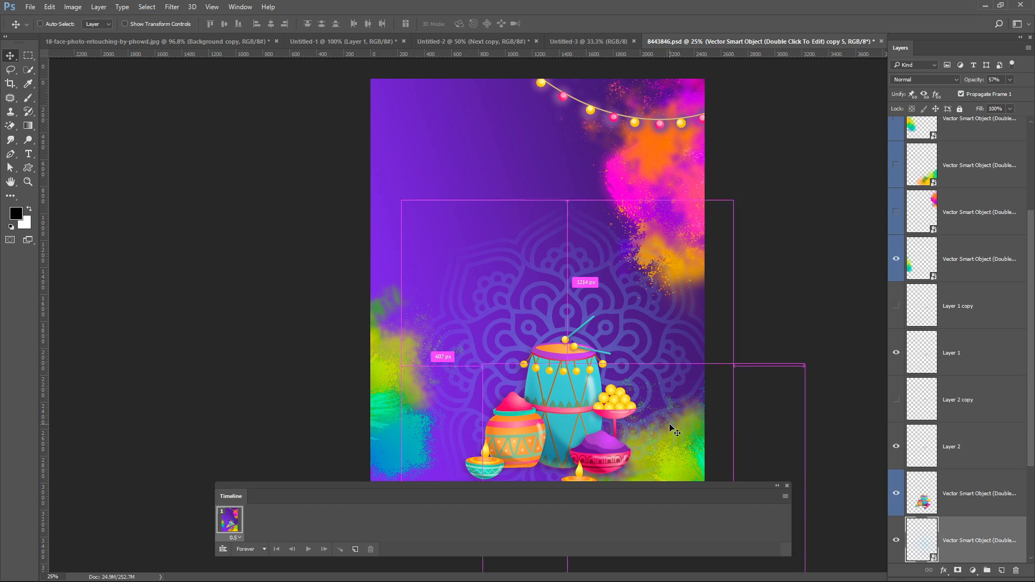
{"action": "key", "text": "ctrl+t"}
{"action": "left_click_drag", "start_coordinate": [751, 189], "coordinate": [785, 254]}
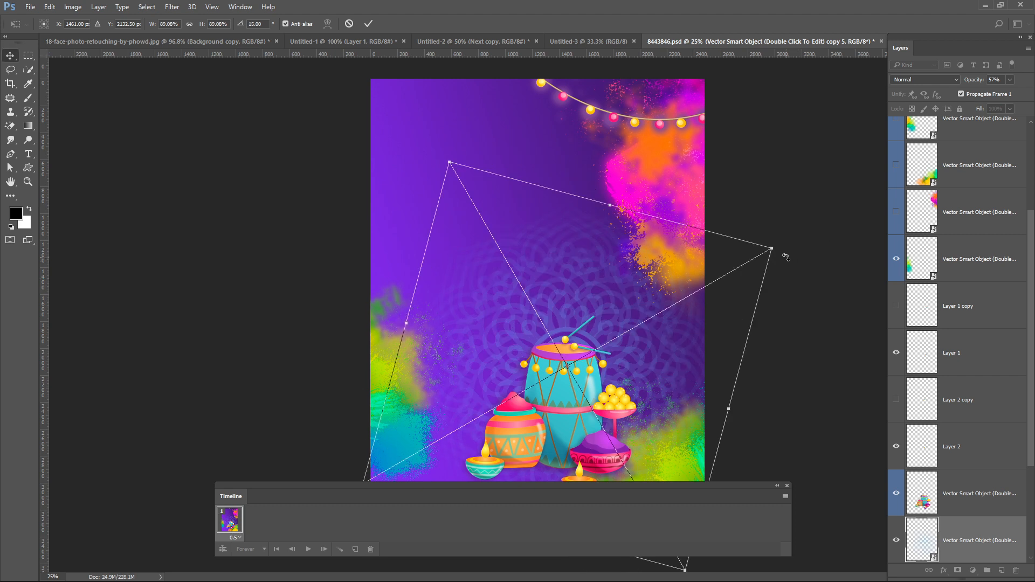
{"action": "key", "text": "Return"}
{"action": "left_click", "coordinate": [896, 540]}
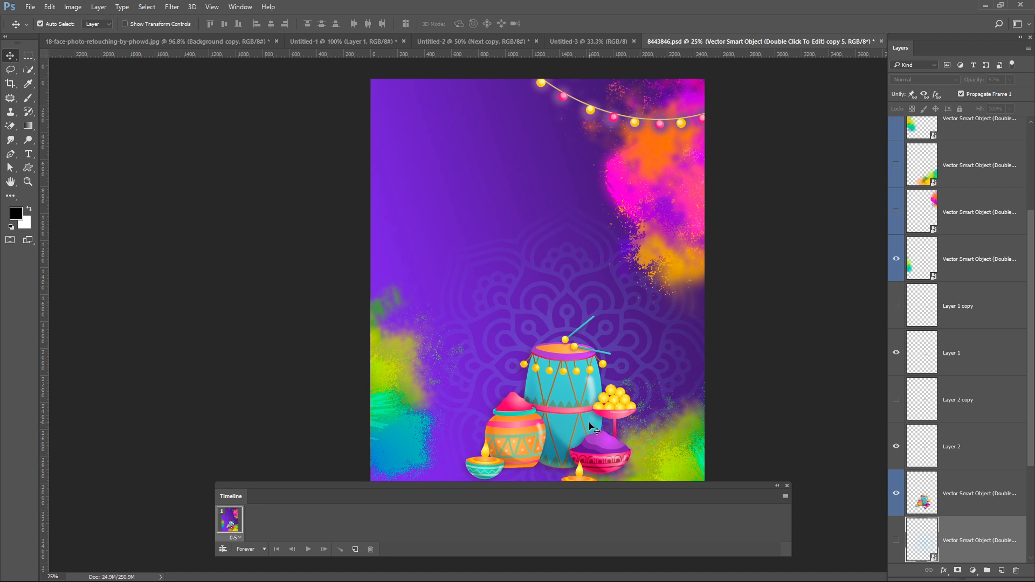
{"action": "left_click", "coordinate": [774, 322]}
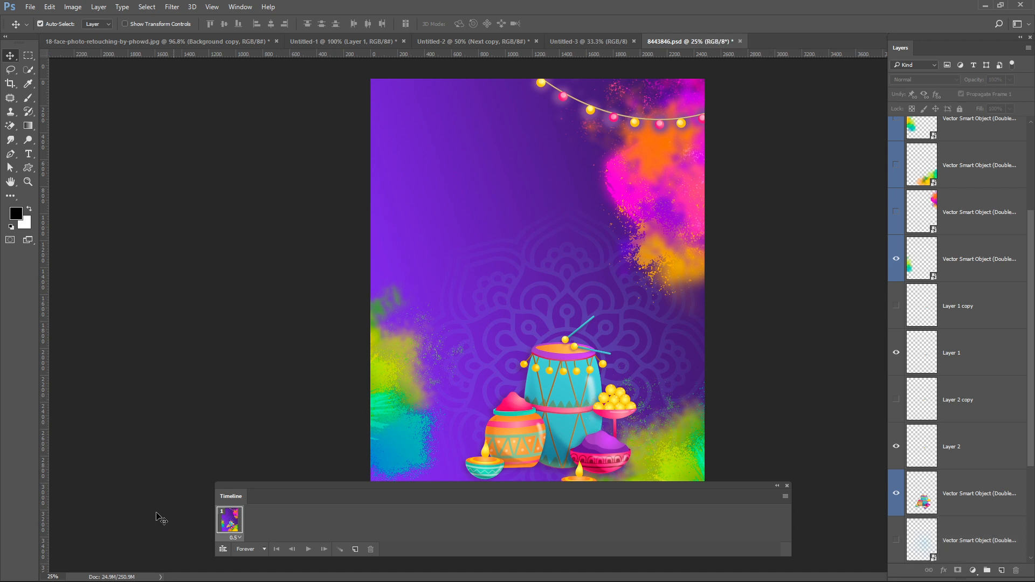
Add a second frame and switch its drumsticks from Layer 1 and Layer 2 to Layer 1 copy and Layer 2 copy.
{"action": "left_click", "coordinate": [355, 550]}
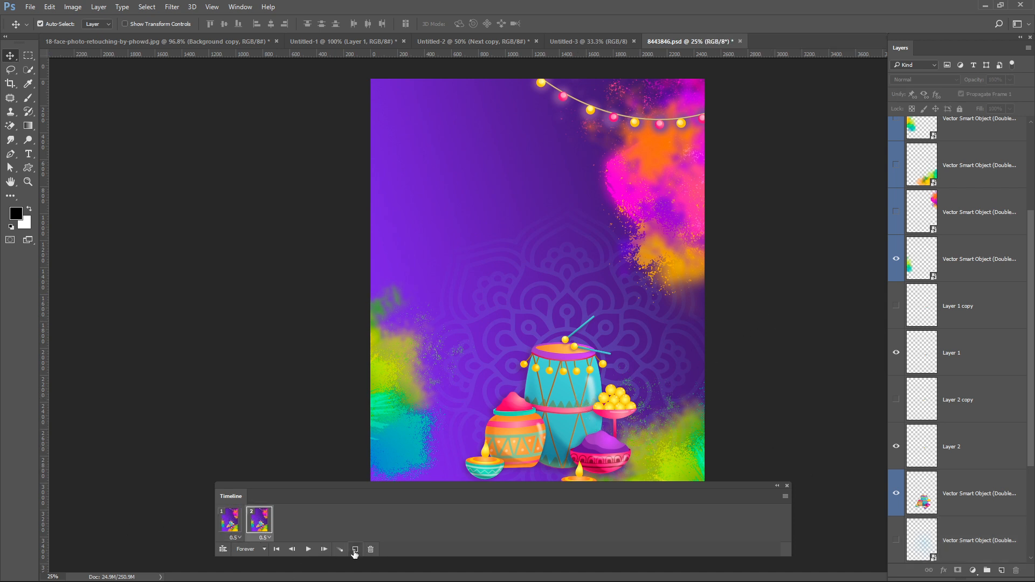
{"action": "left_click", "coordinate": [896, 306]}
{"action": "left_click", "coordinate": [895, 353]}
{"action": "left_click", "coordinate": [896, 399]}
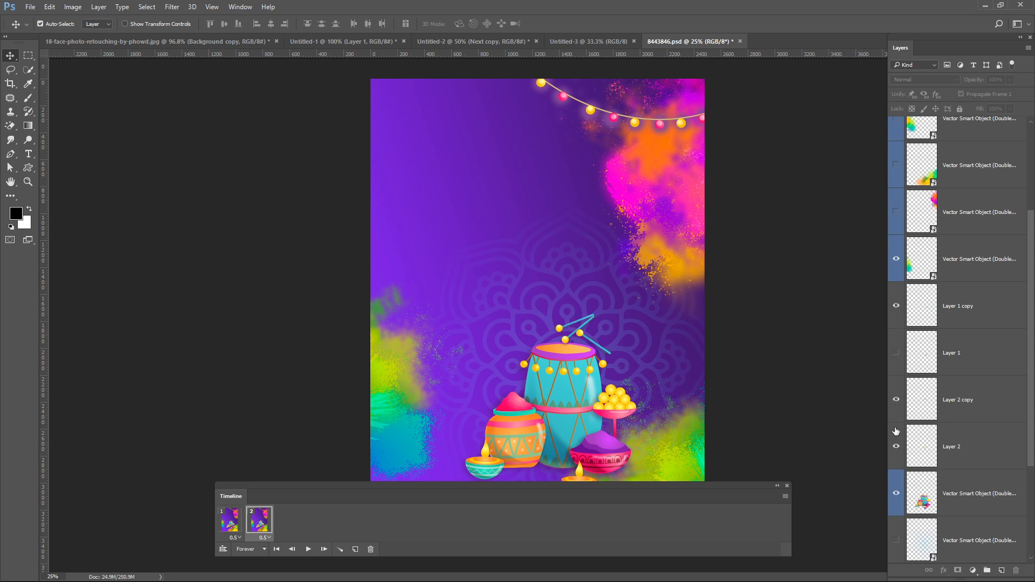
{"action": "left_click", "coordinate": [895, 449]}
In frame 2, show the rotated mandala copy and hide the original mandala.
{"action": "scroll", "coordinate": [1031, 420], "scroll_direction": "down", "scroll_amount": 3}
{"action": "left_click", "coordinate": [896, 443]}
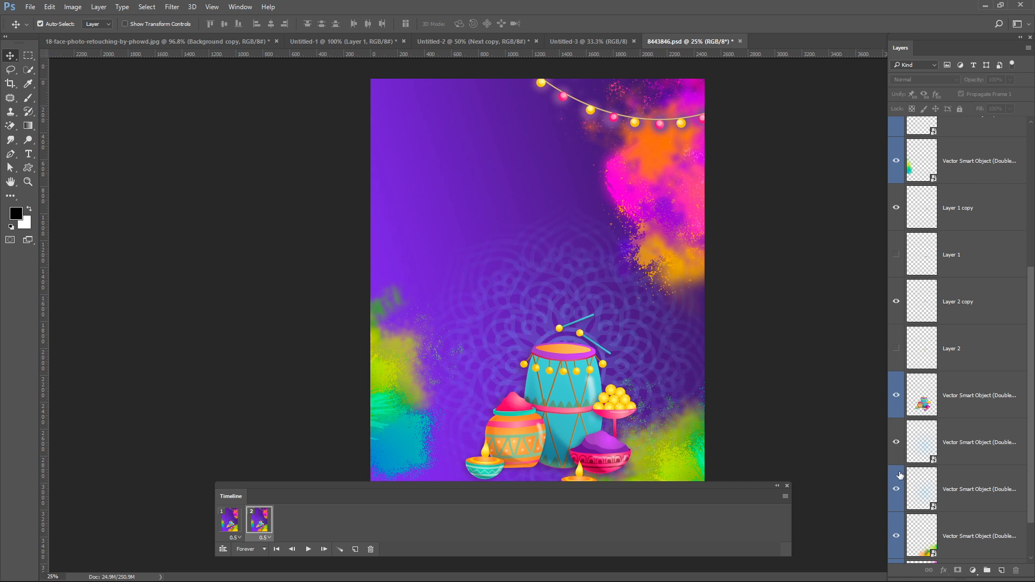
{"action": "left_click", "coordinate": [898, 489]}
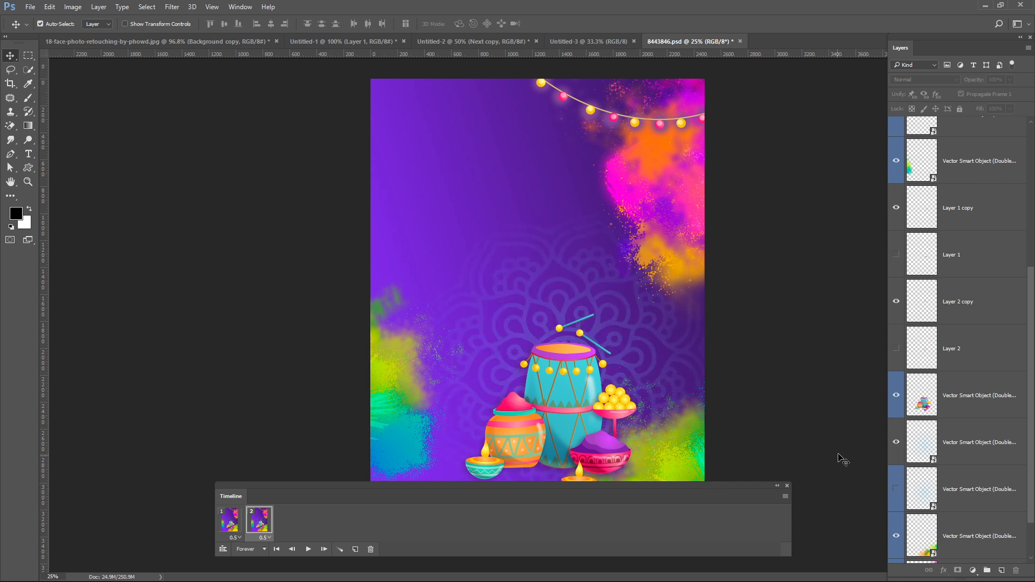
In frame 2, hide the three original color splashes and show their three copies.
{"action": "left_click", "coordinate": [896, 535]}
{"action": "scroll", "coordinate": [914, 541], "scroll_direction": "down", "scroll_amount": 1}
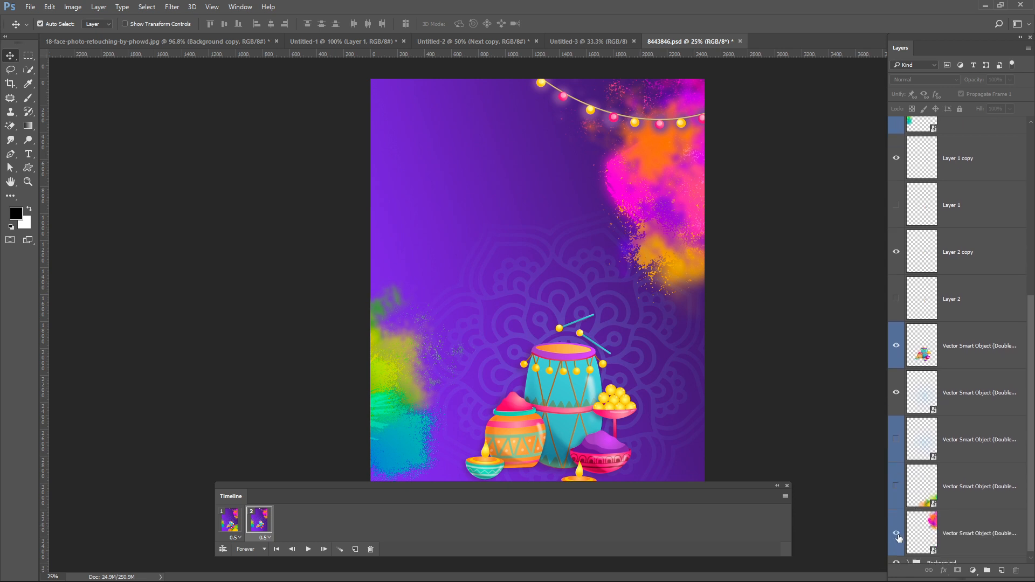
{"action": "left_click", "coordinate": [896, 533]}
{"action": "scroll", "coordinate": [897, 485], "scroll_direction": "up", "scroll_amount": 5}
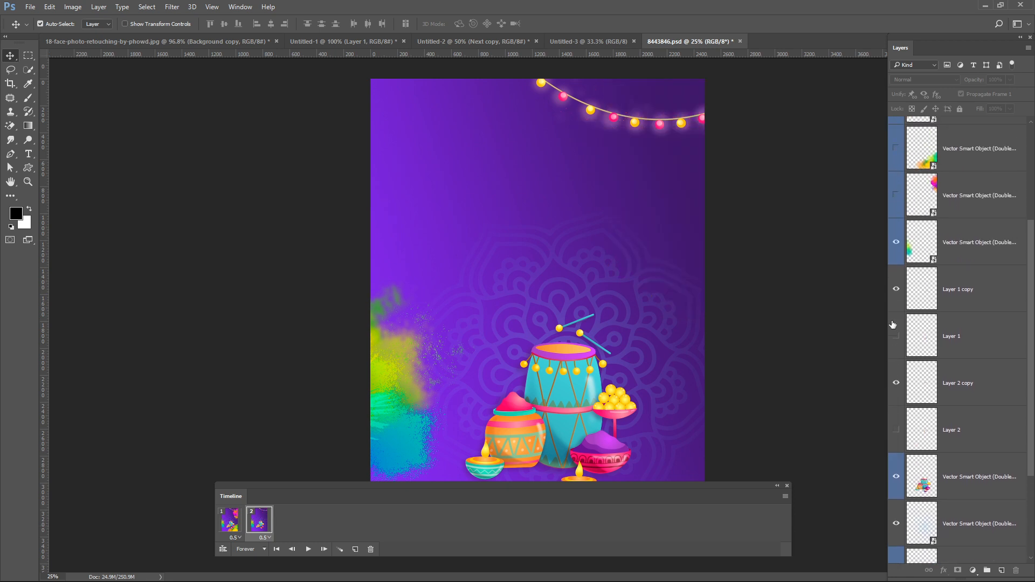
{"action": "scroll", "coordinate": [897, 313], "scroll_direction": "up", "scroll_amount": 1}
{"action": "left_click", "coordinate": [895, 279]}
{"action": "left_click", "coordinate": [896, 233]}
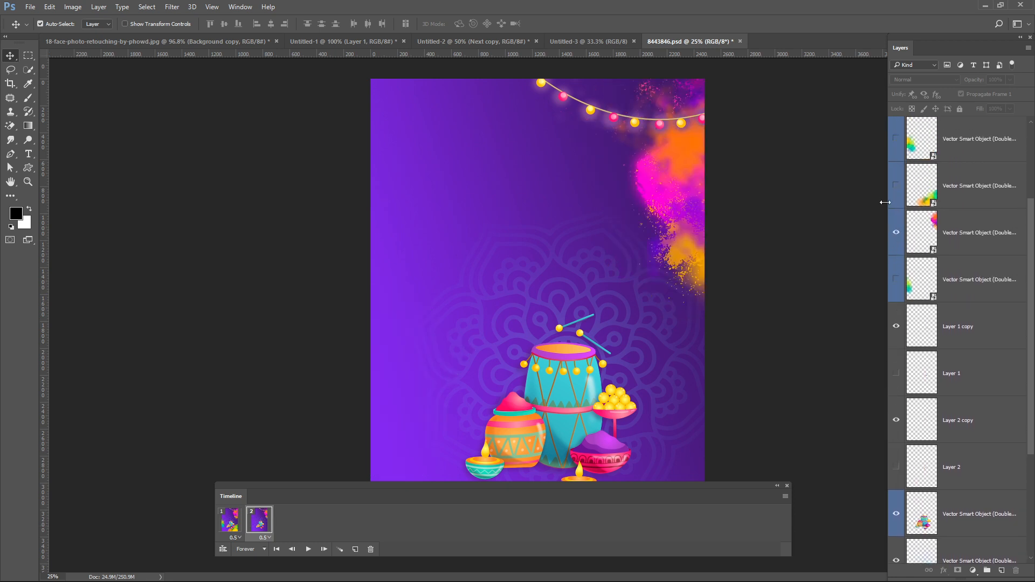
{"action": "left_click", "coordinate": [896, 185]}
{"action": "left_click", "coordinate": [896, 142]}
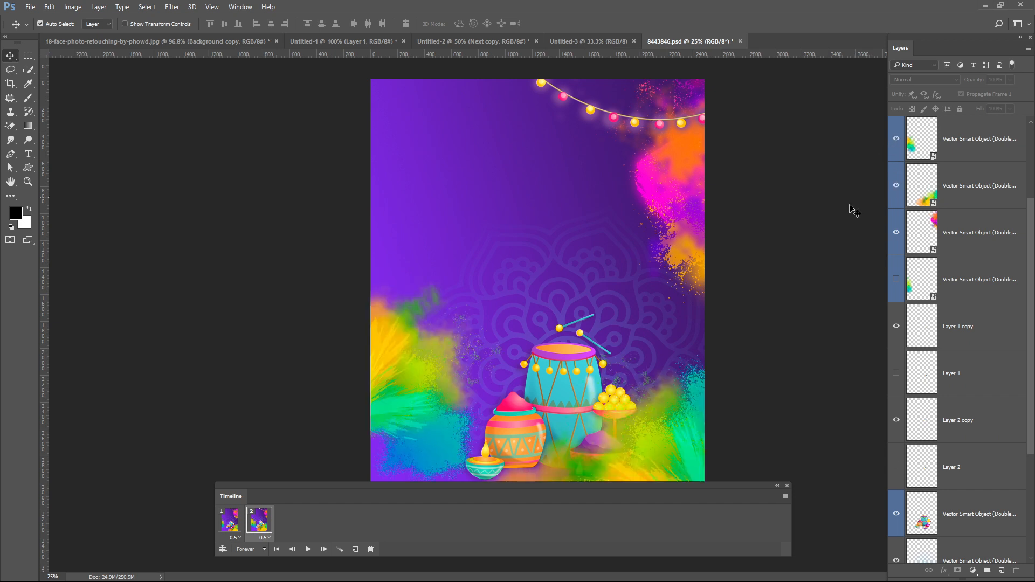
In frame 2, swap the plain string lights for the copy with Outer Glow and preview the animation.
{"action": "scroll", "coordinate": [920, 189], "scroll_direction": "up", "scroll_amount": 3}
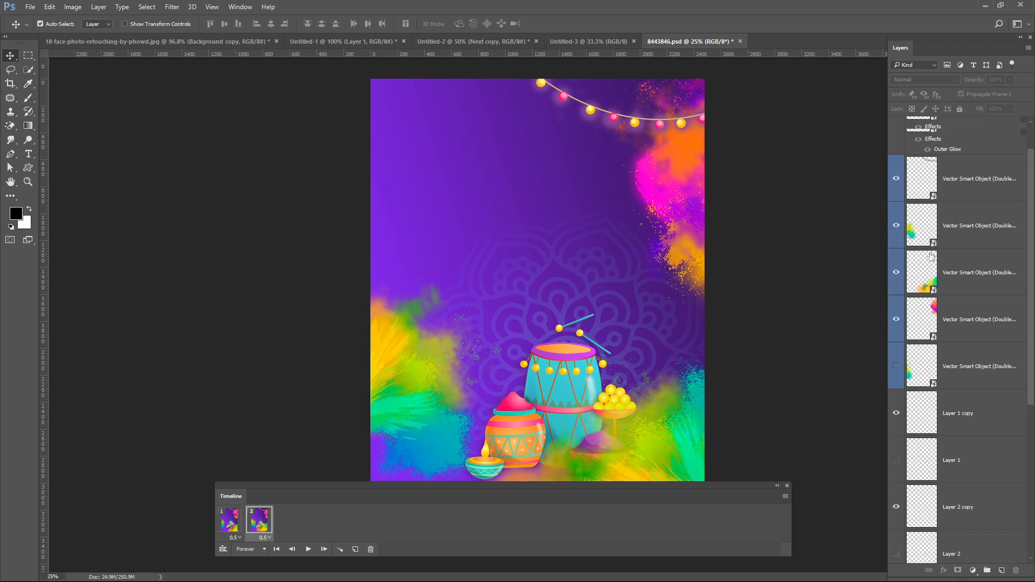
{"action": "left_click", "coordinate": [896, 203]}
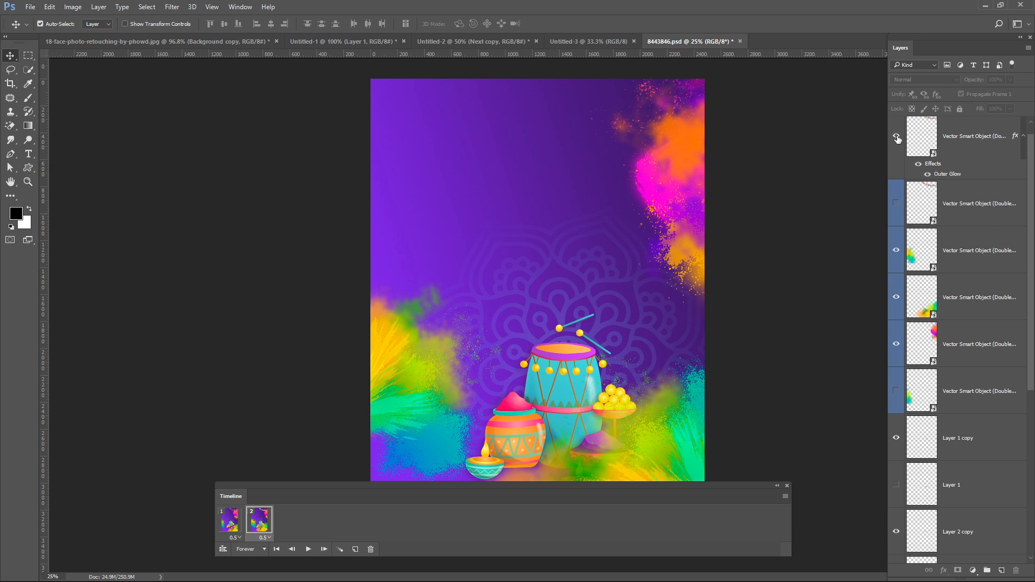
{"action": "left_click", "coordinate": [896, 136]}
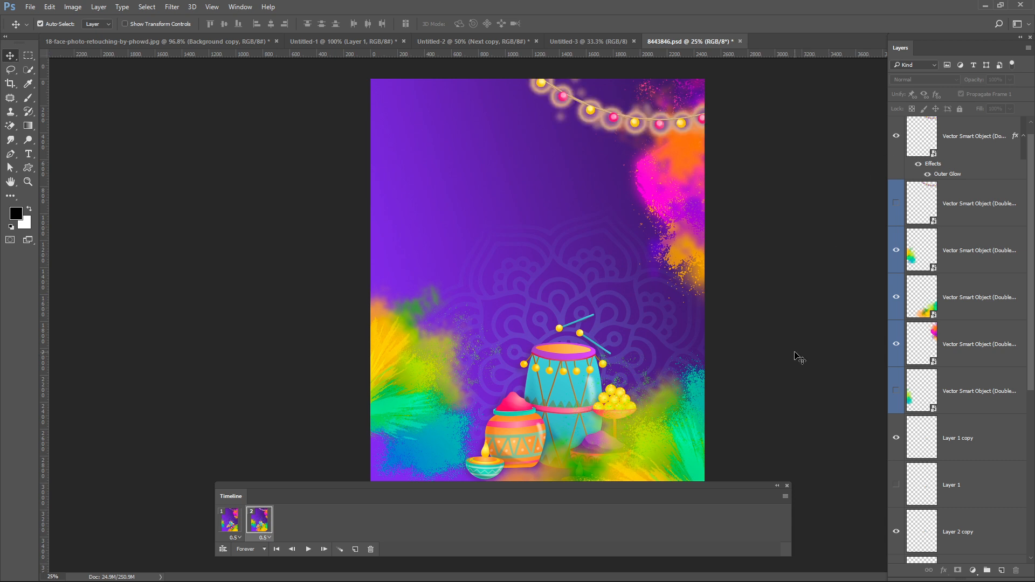
{"action": "key", "text": "space"}
{"action": "key", "text": "space"}
Add a third frame and switch its string lights from the Outer Glow copy back to the plain ones.
{"action": "left_click", "coordinate": [356, 549]}
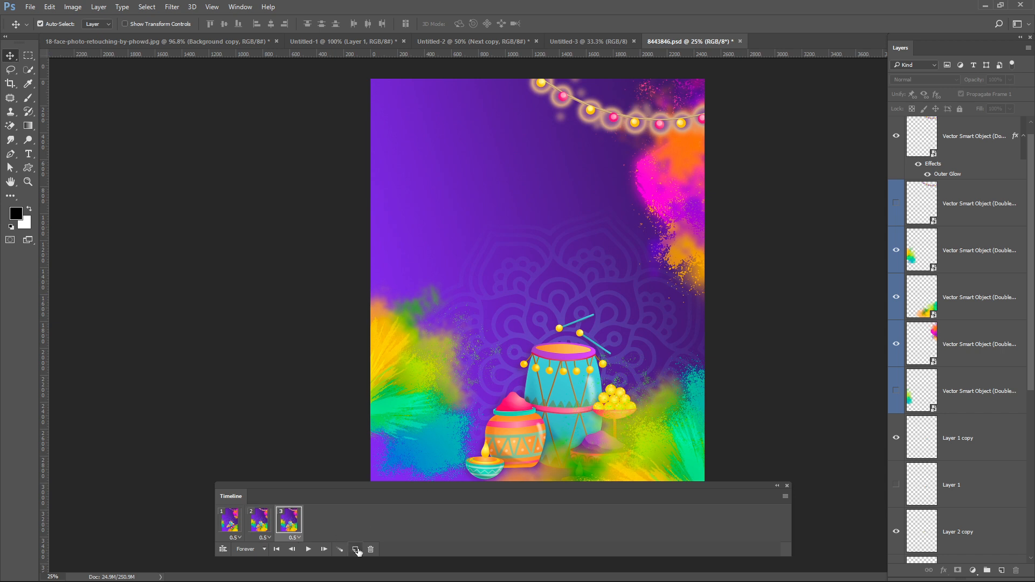
{"action": "scroll", "coordinate": [922, 224], "scroll_direction": "up", "scroll_amount": 1}
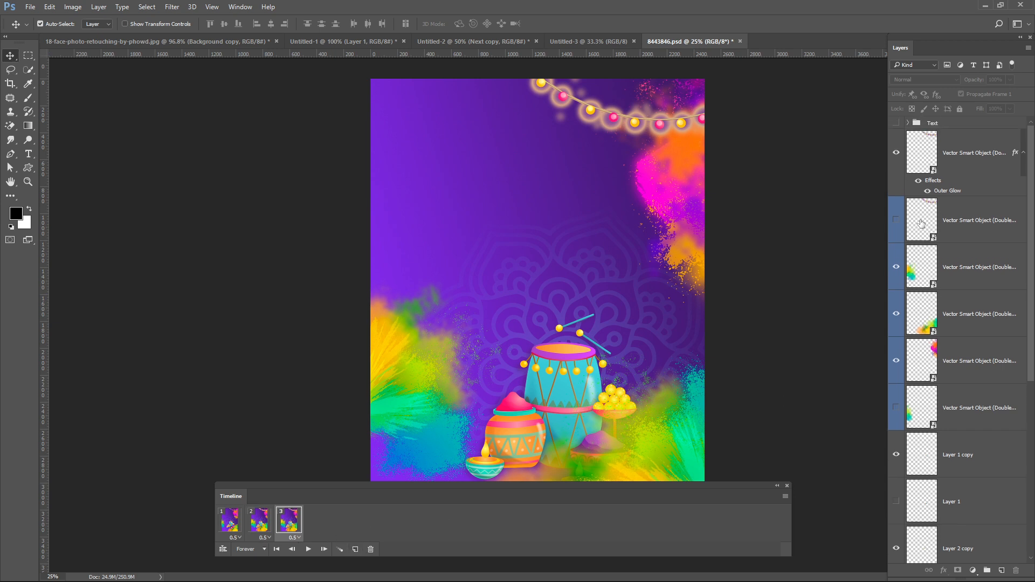
{"action": "left_click", "coordinate": [896, 152]}
{"action": "left_click", "coordinate": [895, 220]}
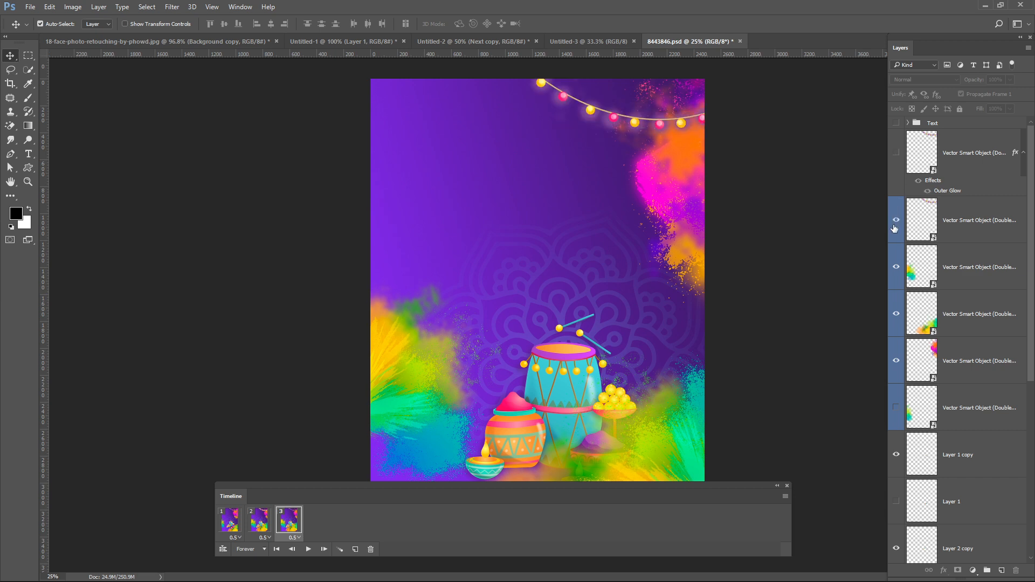
In frame 3, hide the three color splash copies and show the original splash on the poster's left side.
{"action": "left_click_drag", "start_coordinate": [894, 275], "coordinate": [899, 394]}
{"action": "left_click", "coordinate": [899, 405]}
{"action": "left_click", "coordinate": [895, 408]}
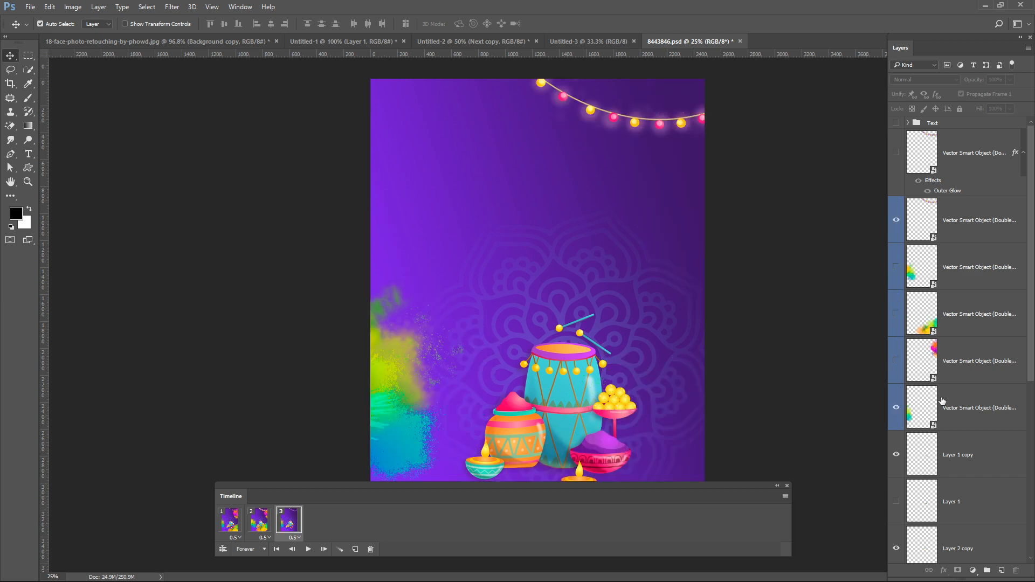
In frame 3, switch the drumsticks from Layer 1 copy and Layer 2 copy to Layer 1 and Layer 2.
{"action": "scroll", "coordinate": [942, 401], "scroll_direction": "down", "scroll_amount": 1}
{"action": "left_click", "coordinate": [896, 418]}
{"action": "left_click", "coordinate": [896, 463]}
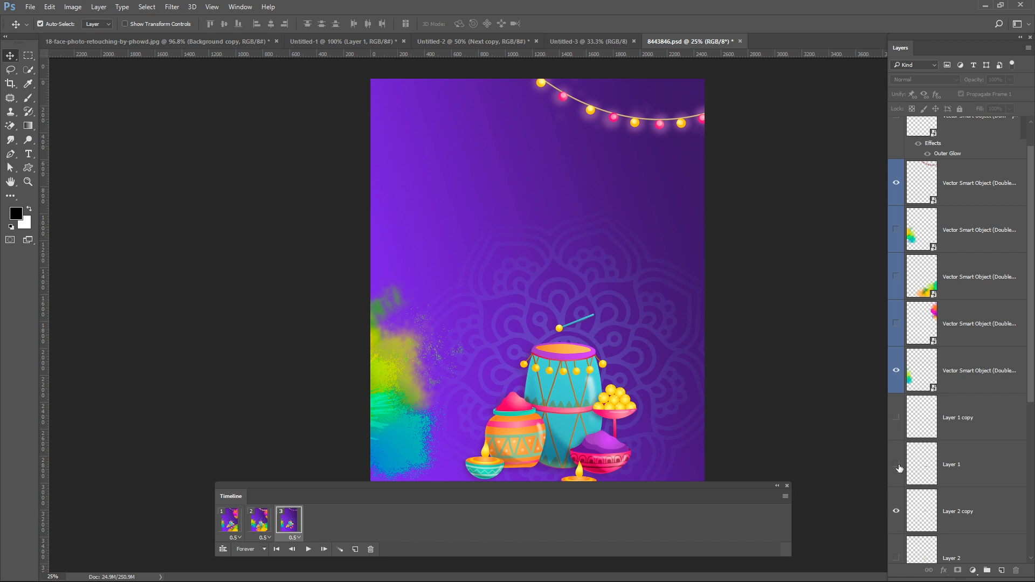
{"action": "left_click", "coordinate": [896, 511]}
{"action": "left_click", "coordinate": [896, 557]}
In frame 3, show the original mandala and the two remaining original splashes, and hide the rotated mandala copy.
{"action": "scroll", "coordinate": [928, 517], "scroll_direction": "down", "scroll_amount": 5}
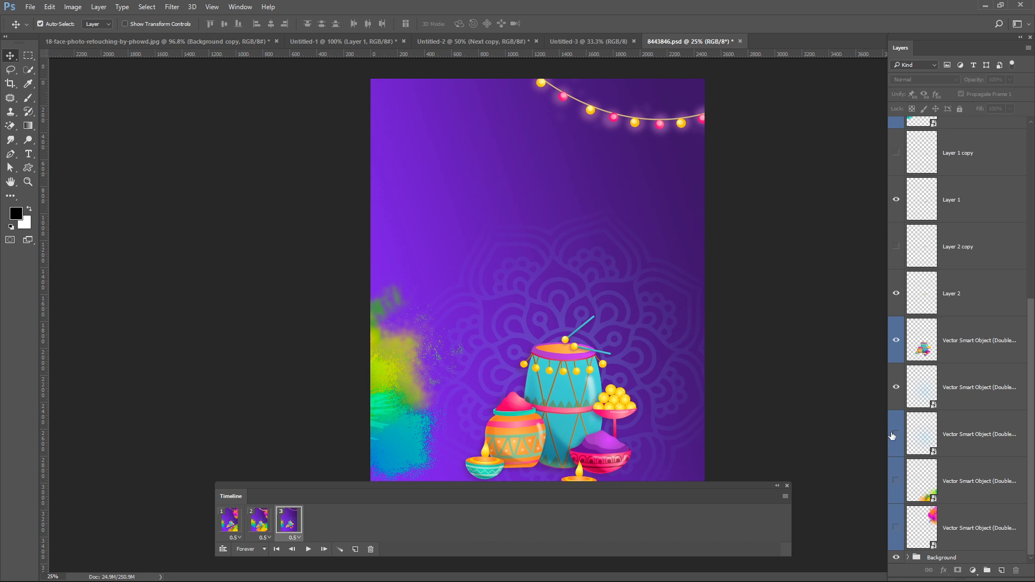
{"action": "left_click", "coordinate": [896, 479]}
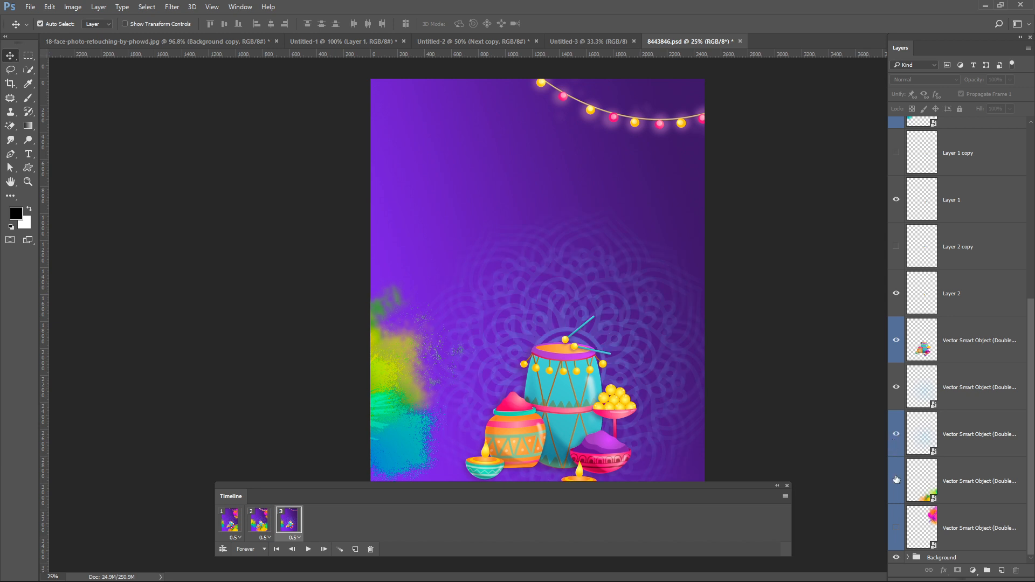
{"action": "left_click", "coordinate": [896, 526]}
{"action": "left_click", "coordinate": [896, 388]}
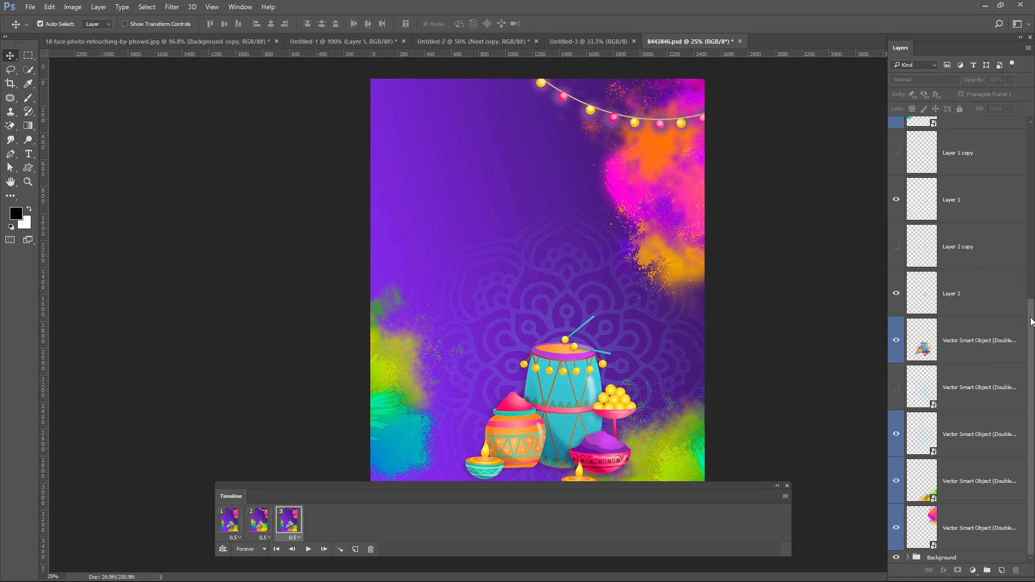
Show the Text group in frame 3 with only its Title layer visible.
{"action": "scroll", "coordinate": [1031, 322], "scroll_direction": "up", "scroll_amount": 10}
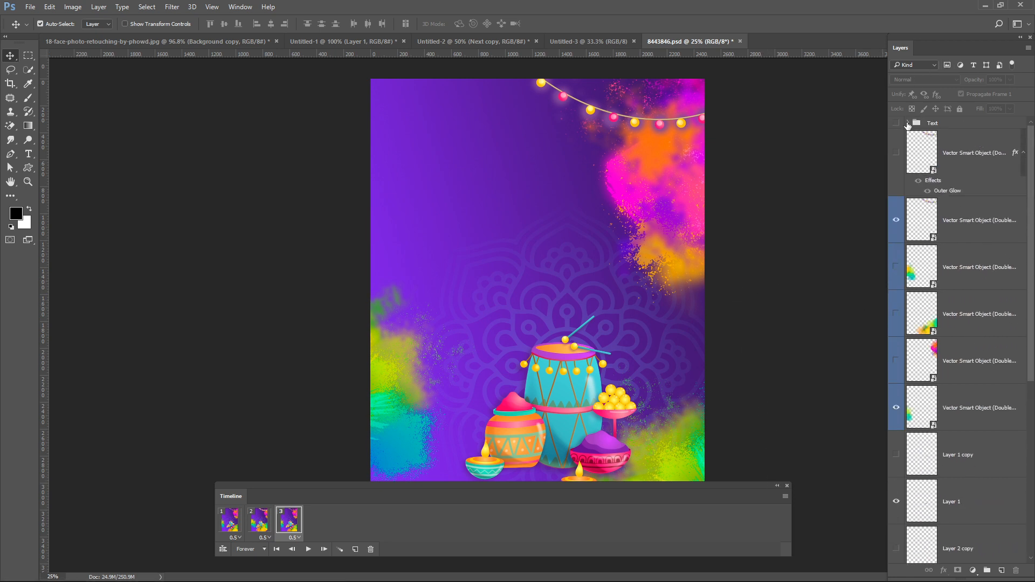
{"action": "left_click", "coordinate": [907, 124]}
{"action": "left_click", "coordinate": [895, 124]}
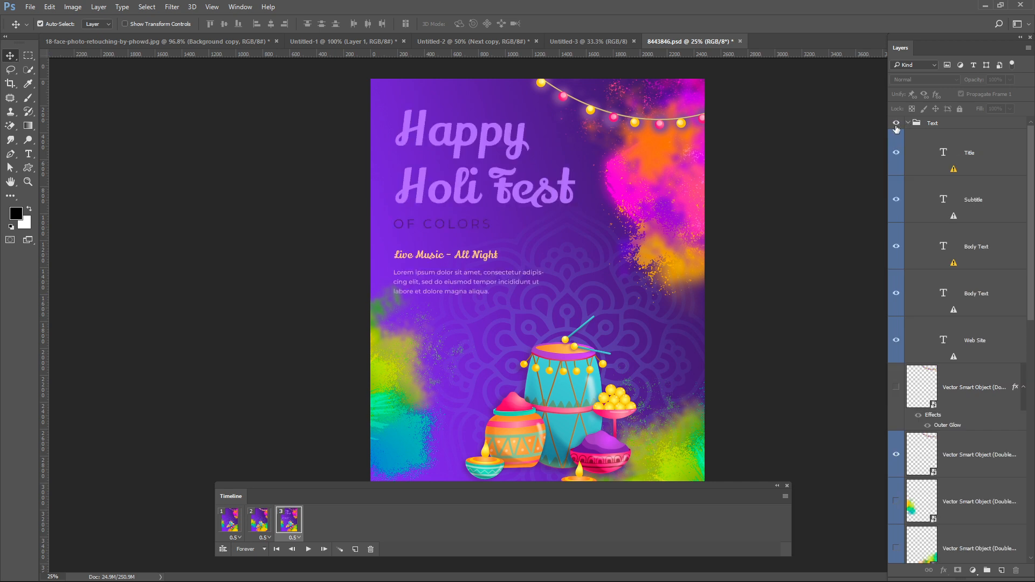
{"action": "left_click_drag", "start_coordinate": [893, 205], "coordinate": [896, 341]}
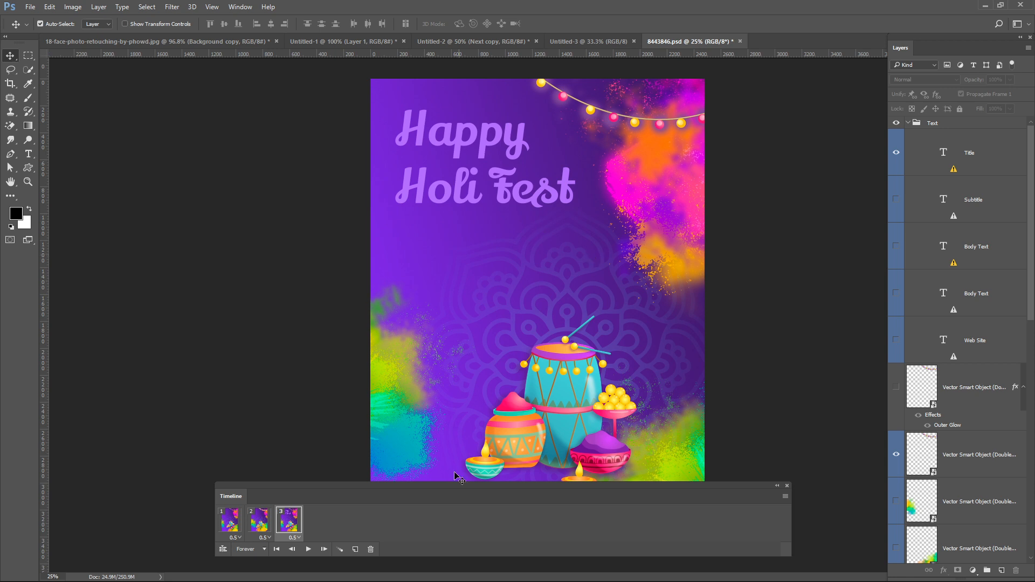
Add a fourth frame and switch its string lights from the plain ones to the Outer Glow copy.
{"action": "left_click", "coordinate": [355, 550]}
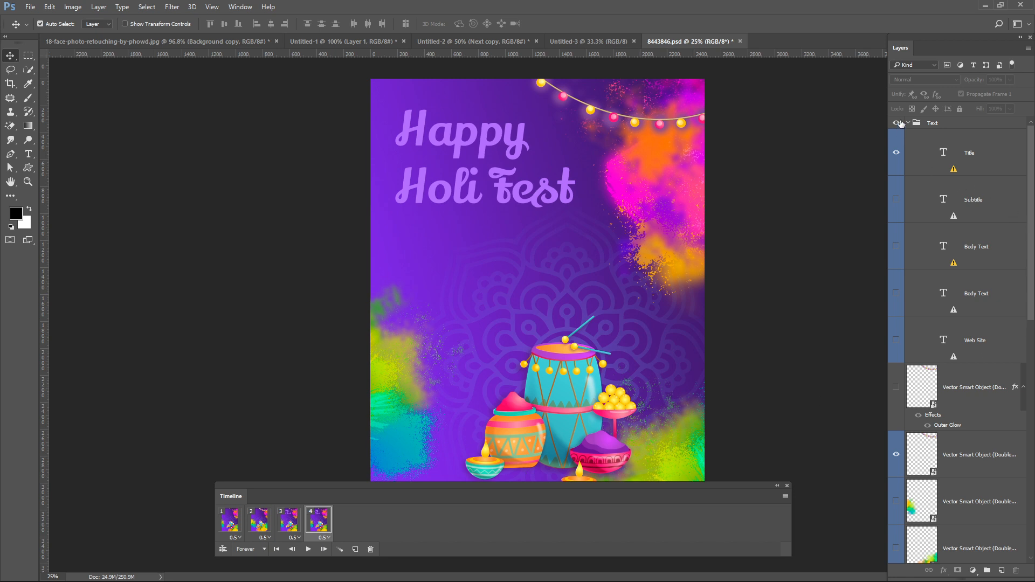
{"action": "scroll", "coordinate": [911, 334], "scroll_direction": "down", "scroll_amount": 3}
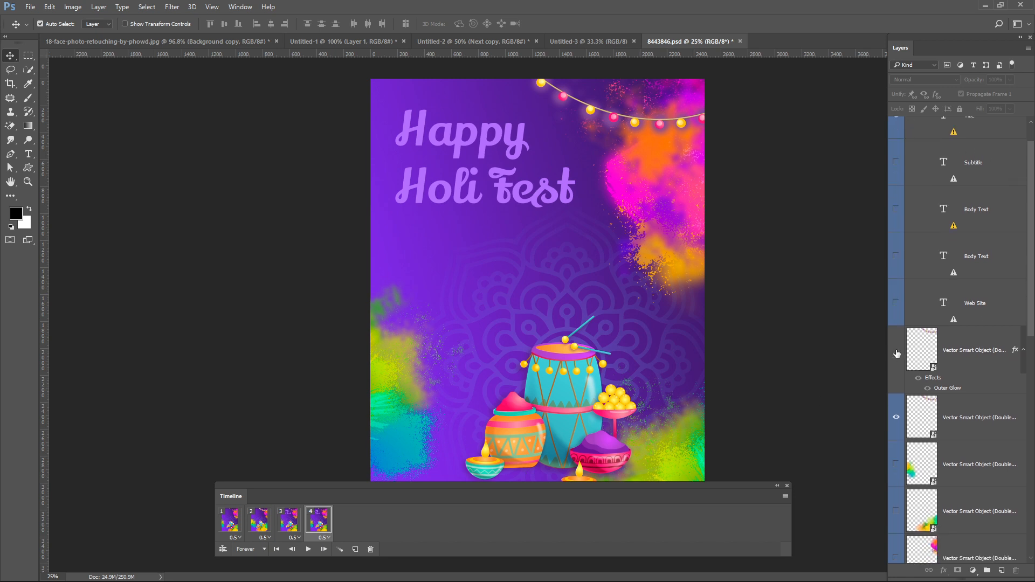
{"action": "left_click", "coordinate": [896, 351]}
{"action": "left_click", "coordinate": [895, 420]}
In frame 4, show the three color splash copies and hide the original splash on the poster's left side.
{"action": "scroll", "coordinate": [935, 422], "scroll_direction": "down", "scroll_amount": 3}
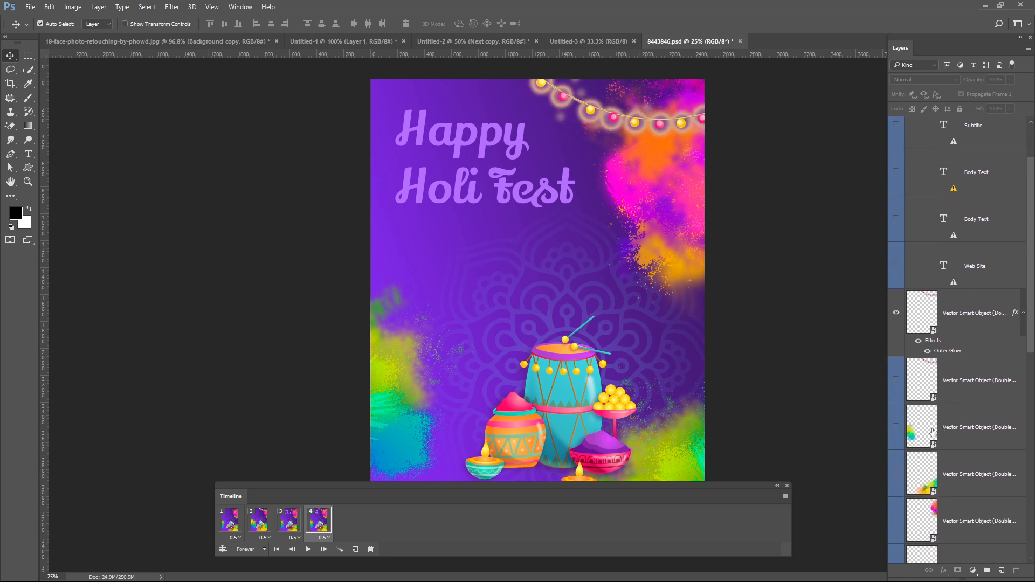
{"action": "left_click_drag", "start_coordinate": [895, 435], "coordinate": [893, 522]}
{"action": "scroll", "coordinate": [902, 507], "scroll_direction": "down", "scroll_amount": 3}
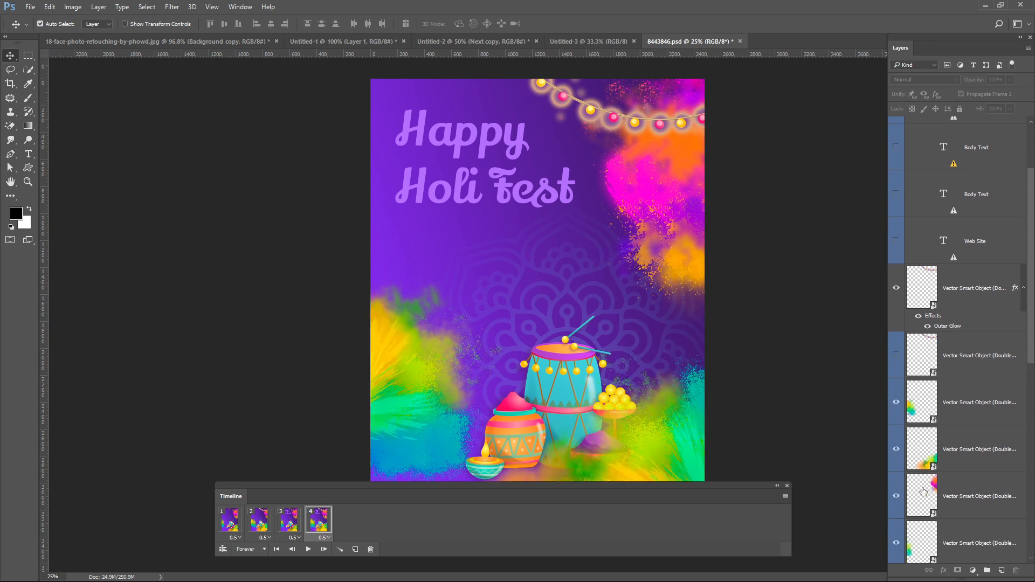
{"action": "left_click", "coordinate": [897, 534]}
In frame 4, switch the drumsticks from Layer 1 and Layer 2 to Layer 1 copy and Layer 2 copy.
{"action": "scroll", "coordinate": [897, 501], "scroll_direction": "down", "scroll_amount": 9}
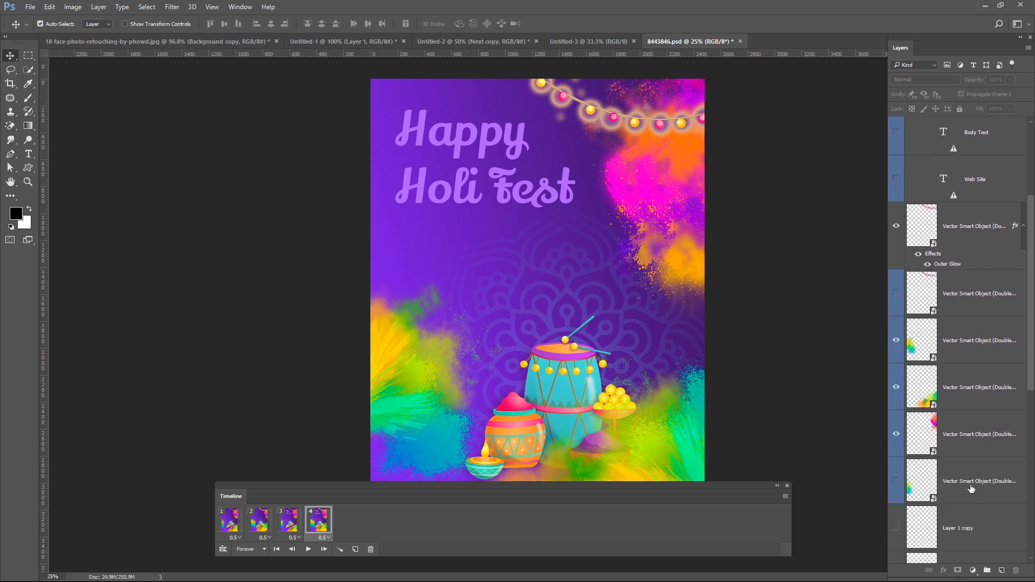
{"action": "left_click", "coordinate": [897, 512]}
{"action": "scroll", "coordinate": [900, 512], "scroll_direction": "down", "scroll_amount": 3}
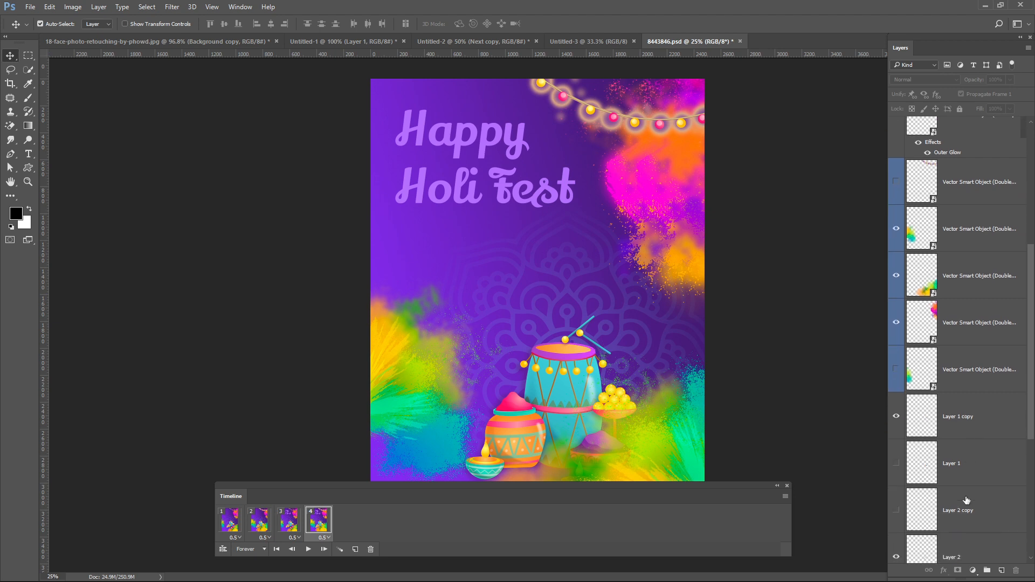
{"action": "scroll", "coordinate": [905, 513], "scroll_direction": "down", "scroll_amount": 3}
{"action": "scroll", "coordinate": [904, 513], "scroll_direction": "down", "scroll_amount": 1}
{"action": "left_click", "coordinate": [898, 519]}
In frame 4, replace the original mandala with its rotated copy and hide the two remaining original splashes.
{"action": "scroll", "coordinate": [903, 501], "scroll_direction": "down", "scroll_amount": 11}
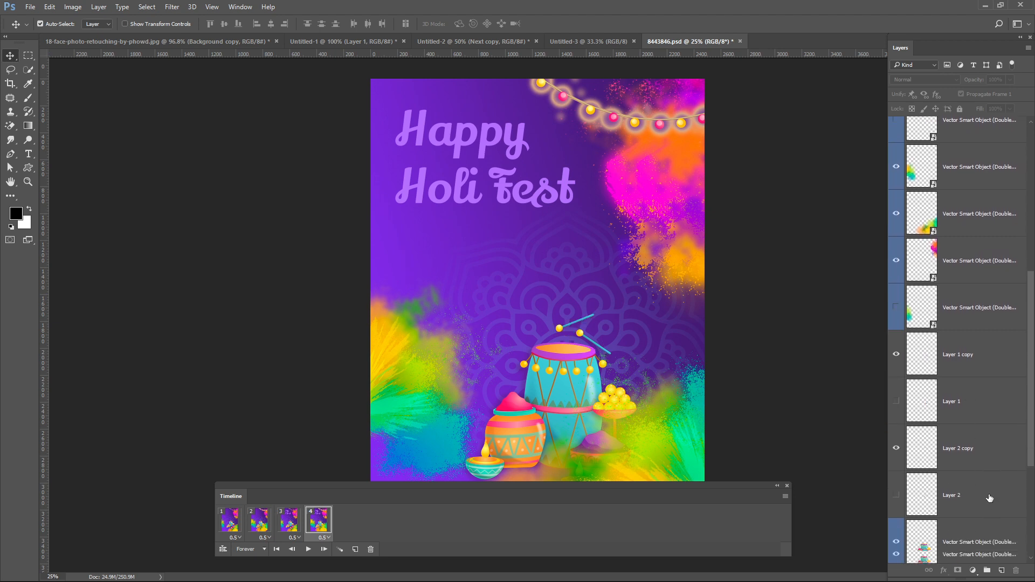
{"action": "left_click", "coordinate": [896, 478]}
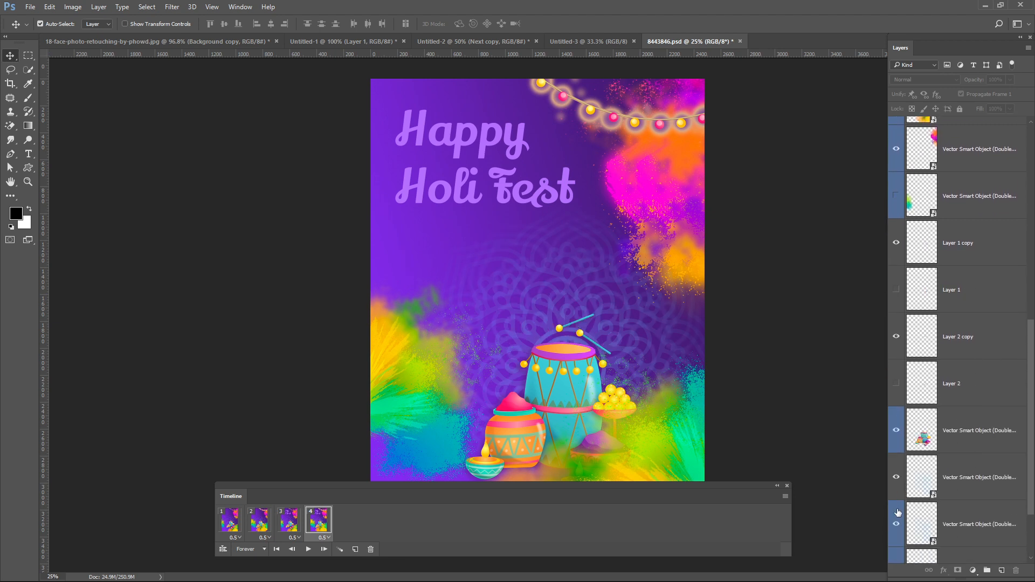
{"action": "left_click", "coordinate": [897, 524]}
{"action": "scroll", "coordinate": [951, 495], "scroll_direction": "down", "scroll_amount": 6}
{"action": "scroll", "coordinate": [951, 495], "scroll_direction": "down", "scroll_amount": 2}
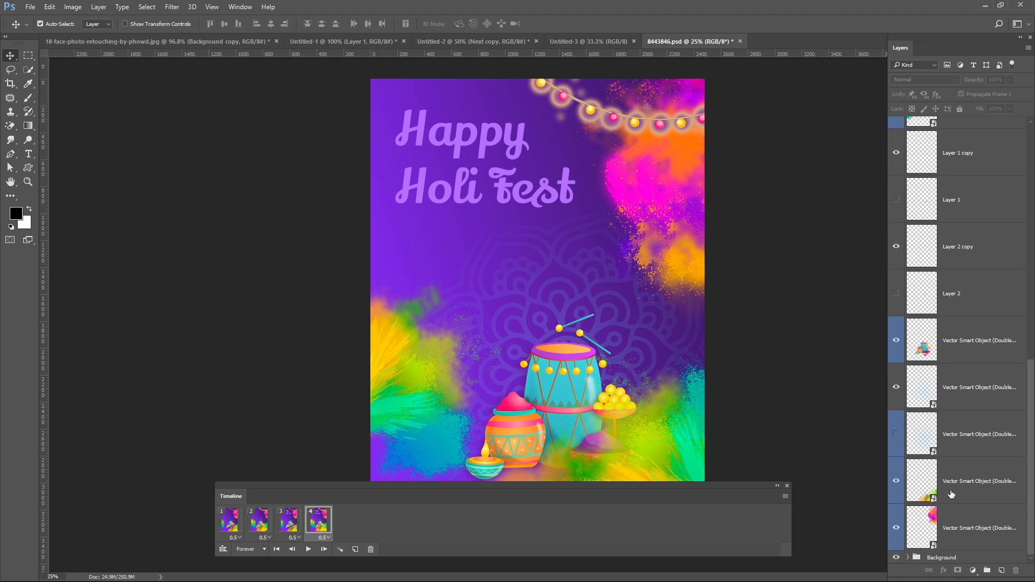
{"action": "left_click", "coordinate": [896, 481]}
{"action": "left_click", "coordinate": [897, 528]}
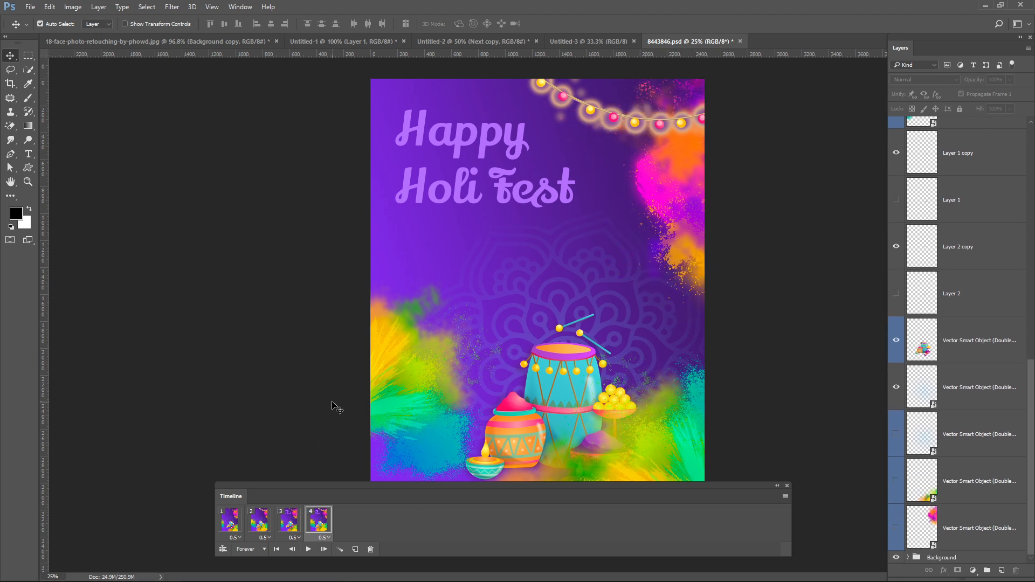
Compare frames 3 and 4, and show the Subtitle text "OF COLORS" in frame 4.
{"action": "left_click", "coordinate": [289, 522]}
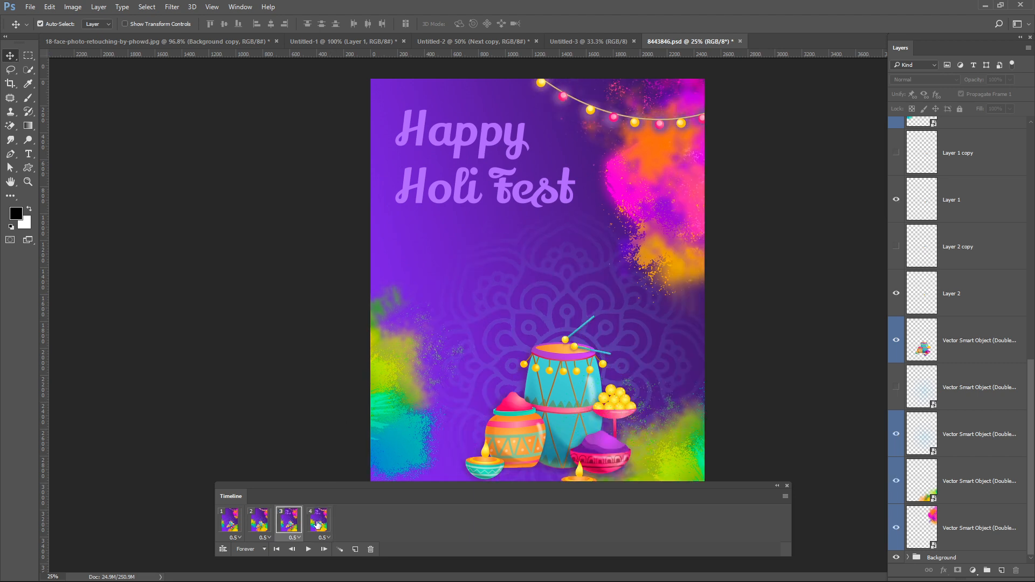
{"action": "left_click", "coordinate": [317, 526]}
{"action": "scroll", "coordinate": [981, 327], "scroll_direction": "up", "scroll_amount": 8}
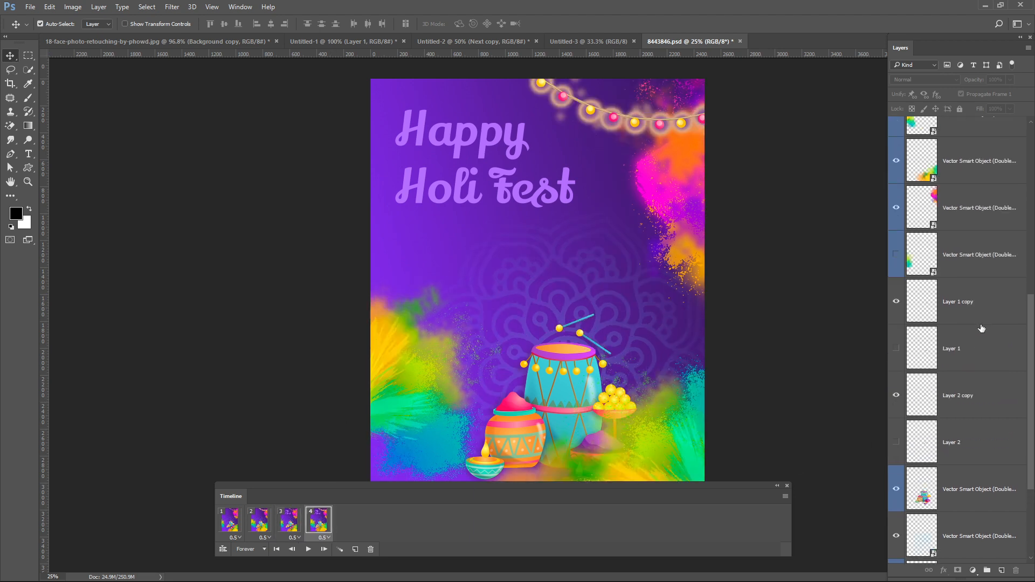
{"action": "scroll", "coordinate": [981, 327], "scroll_direction": "up", "scroll_amount": 3}
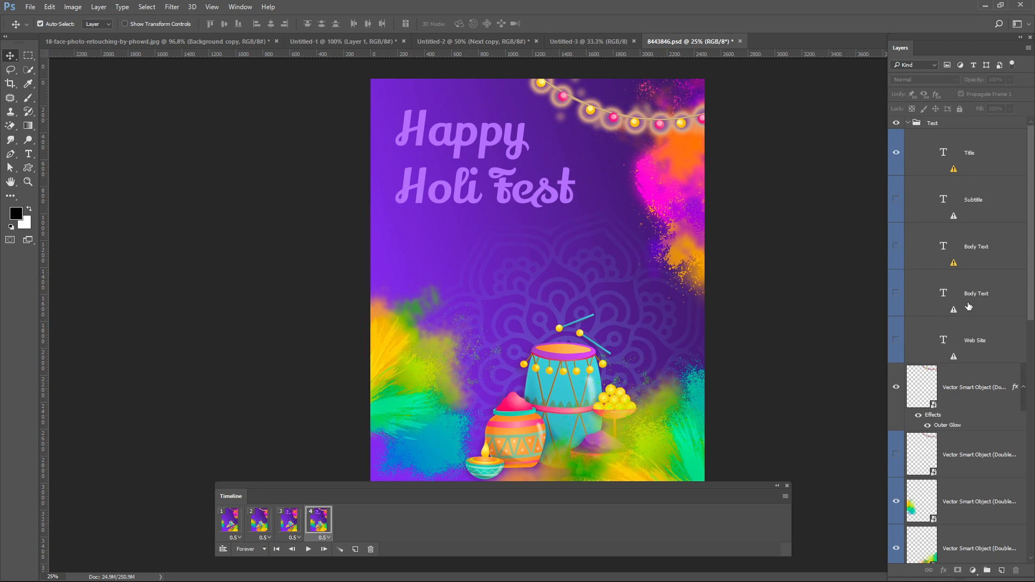
{"action": "left_click", "coordinate": [896, 201]}
Add a fifth frame showing the "Live Music - All Night" body text and the plain string lights instead of the glowing copy.
{"action": "left_click", "coordinate": [355, 550]}
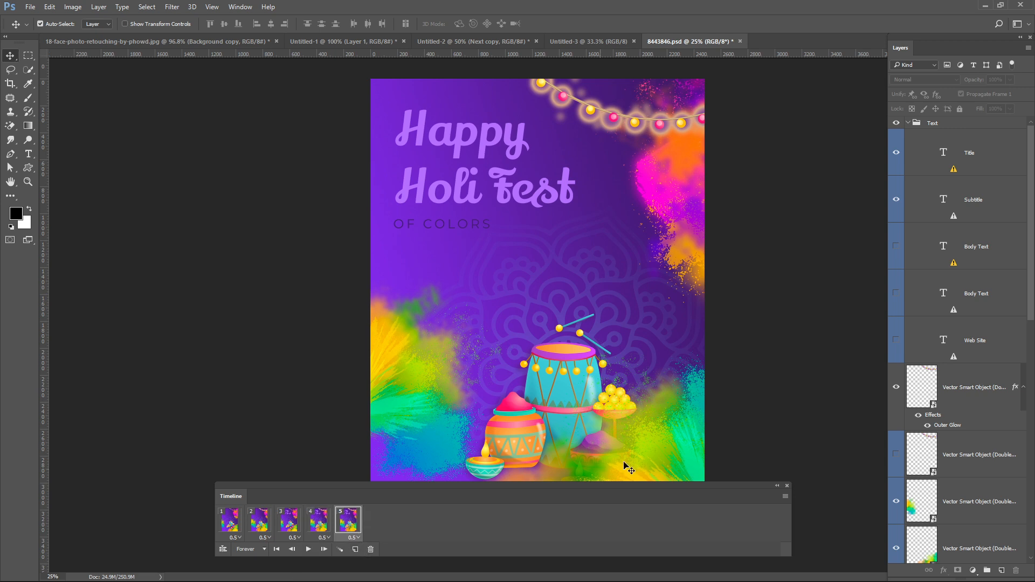
{"action": "left_click", "coordinate": [896, 246]}
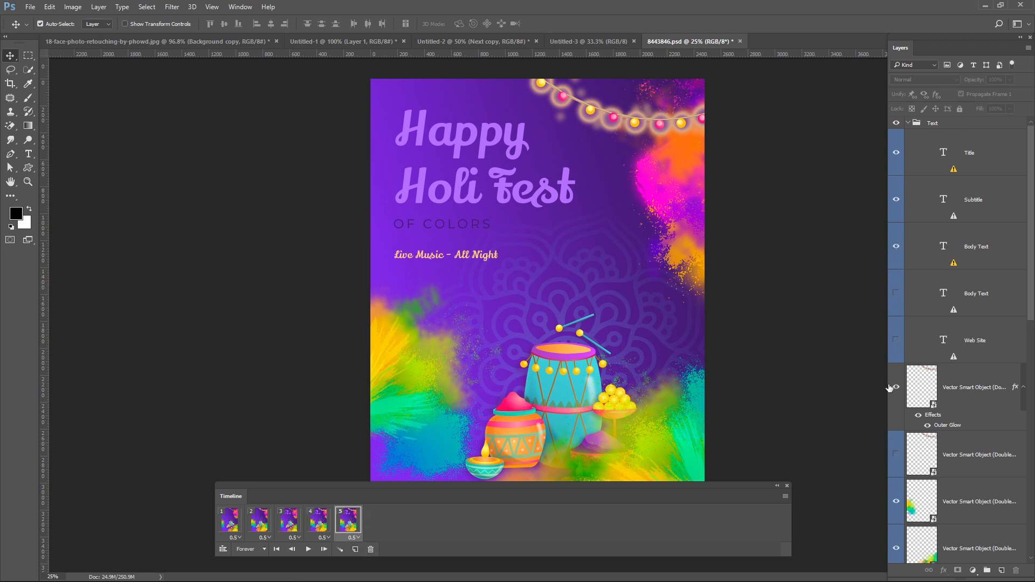
{"action": "left_click", "coordinate": [896, 454]}
In frame 5, hide the three large splash copies and show the original left splash.
{"action": "scroll", "coordinate": [913, 488], "scroll_direction": "down", "scroll_amount": 1}
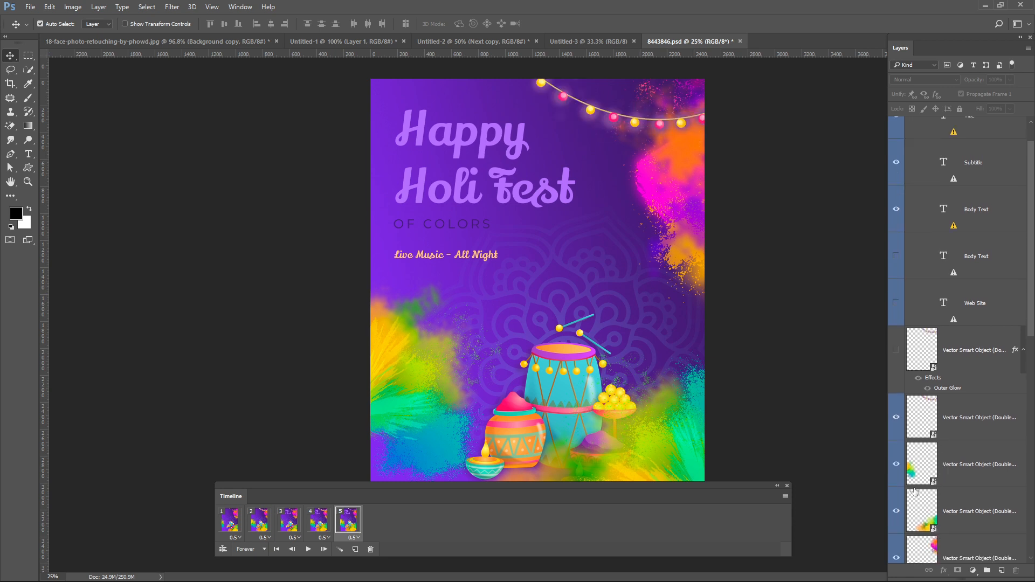
{"action": "left_click_drag", "start_coordinate": [893, 465], "coordinate": [895, 560]}
{"action": "scroll", "coordinate": [900, 532], "scroll_direction": "down", "scroll_amount": 2}
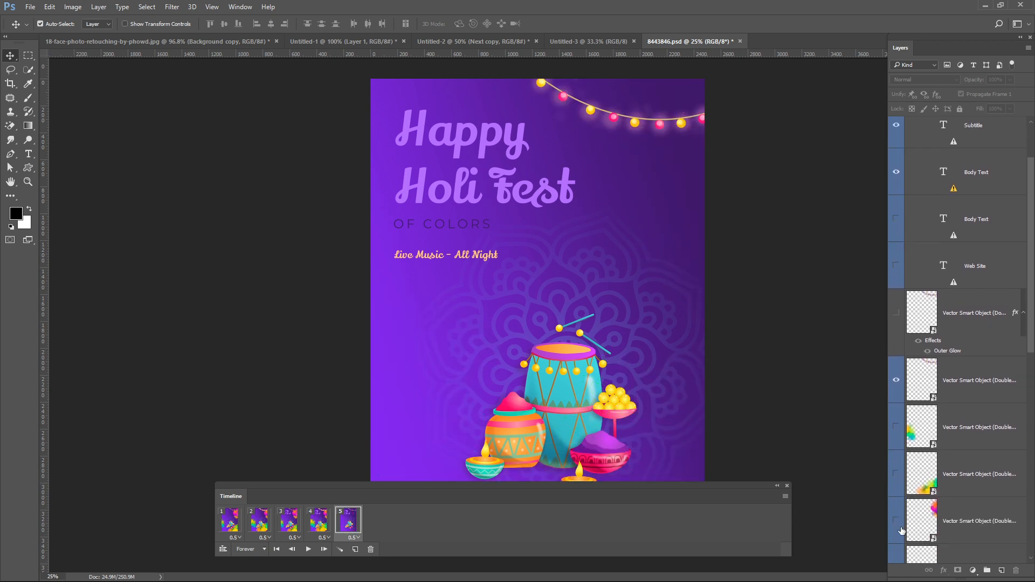
{"action": "left_click", "coordinate": [896, 519]}
{"action": "scroll", "coordinate": [901, 485], "scroll_direction": "down", "scroll_amount": 4}
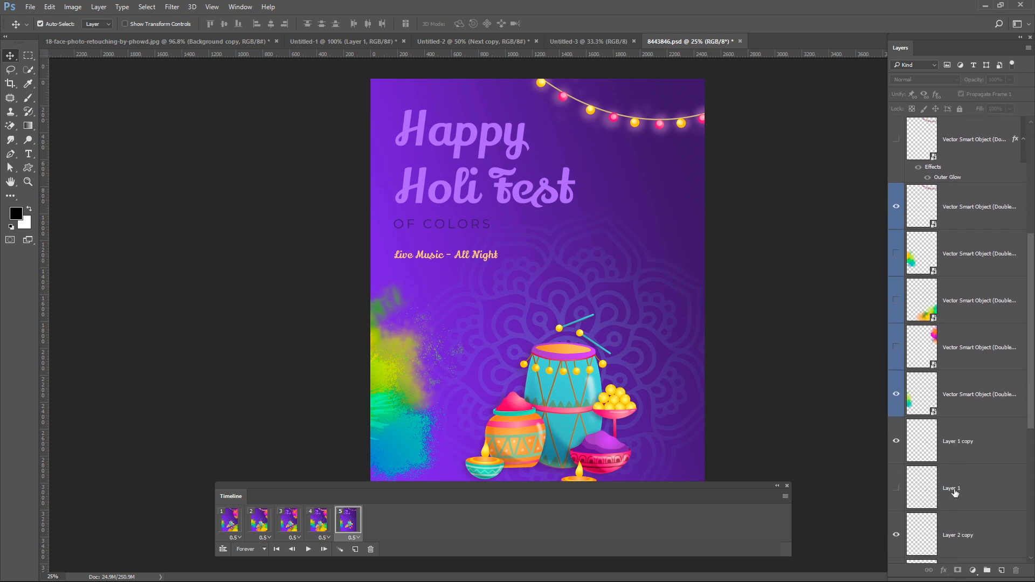
In frame 5, switch the drumsticks from Layer 1 copy and Layer 2 copy to Layer 1 and Layer 2.
{"action": "scroll", "coordinate": [905, 462], "scroll_direction": "down", "scroll_amount": 2}
{"action": "left_click", "coordinate": [896, 342]}
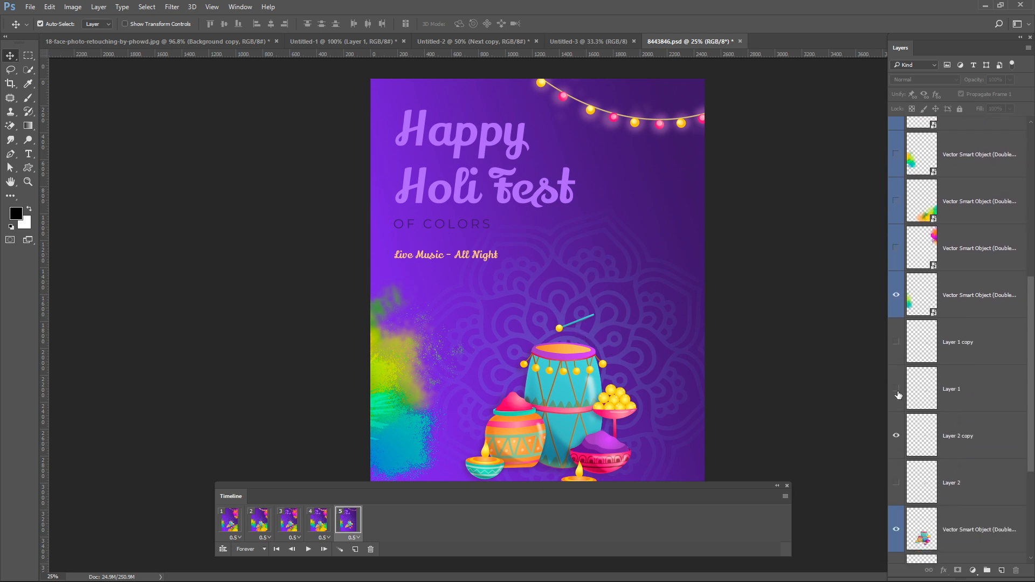
{"action": "left_click", "coordinate": [897, 390]}
{"action": "left_click", "coordinate": [896, 436]}
{"action": "left_click", "coordinate": [896, 482]}
{"action": "scroll", "coordinate": [899, 479], "scroll_direction": "down", "scroll_amount": 5}
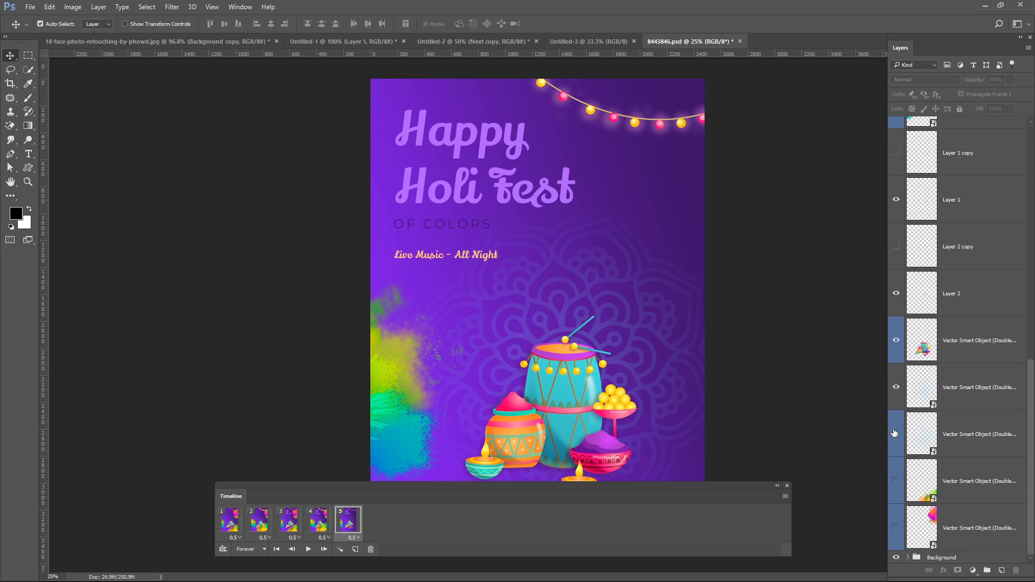
In frame 5, hide the rotated mandala copy and show the original mandala and the two remaining original splashes.
{"action": "left_click", "coordinate": [897, 435]}
{"action": "left_click", "coordinate": [896, 387]}
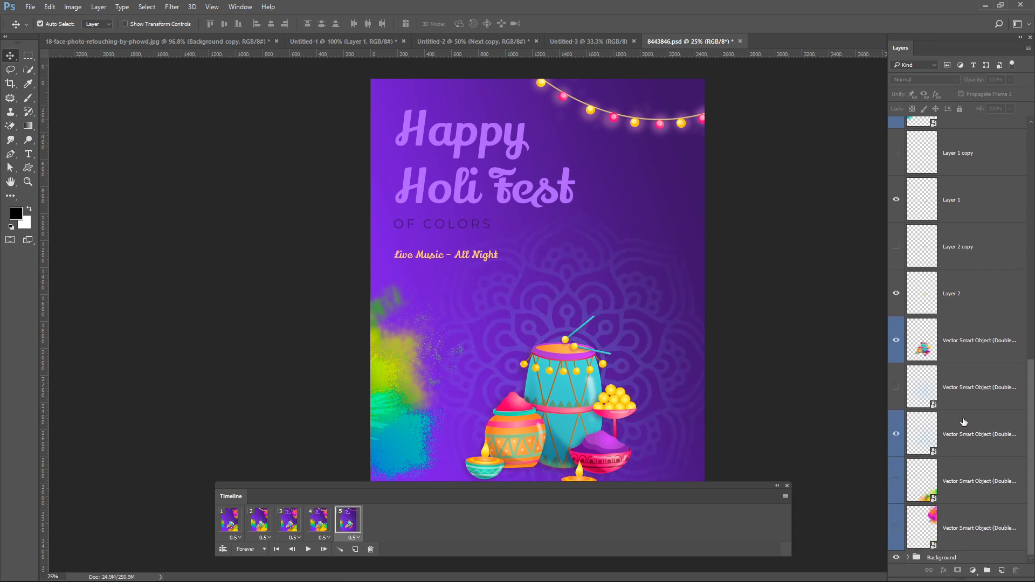
{"action": "left_click", "coordinate": [895, 481]}
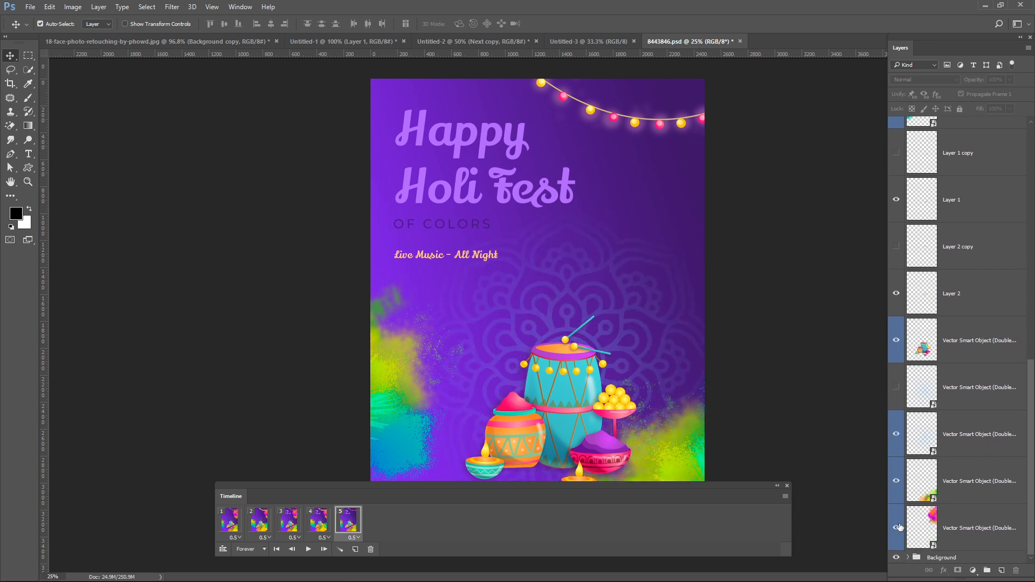
{"action": "left_click", "coordinate": [895, 526]}
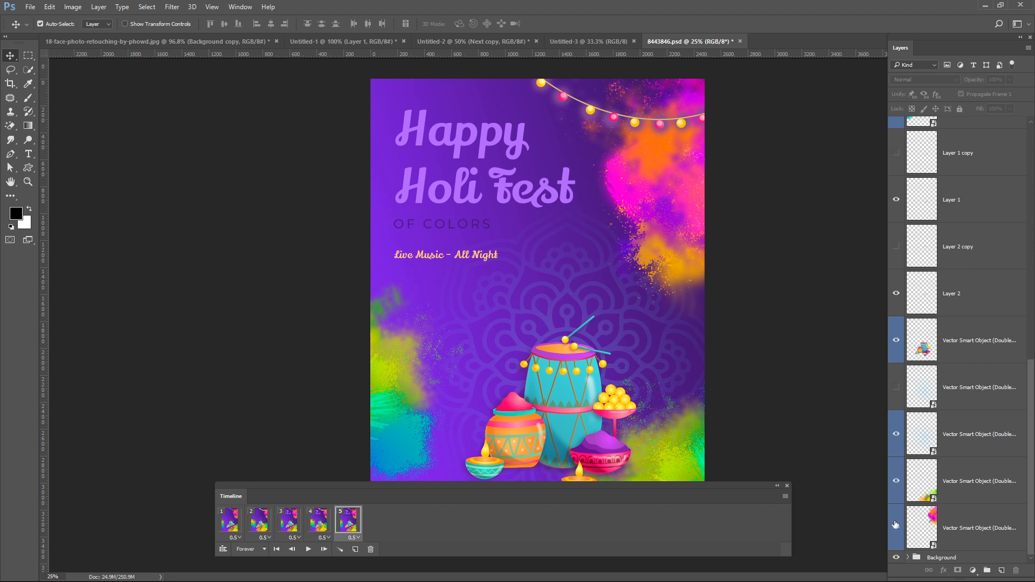
Add a sixth frame showing the lorem ipsum body text and the glowing string lights instead of the plain ones.
{"action": "left_click", "coordinate": [354, 549]}
{"action": "scroll", "coordinate": [979, 260], "scroll_direction": "up", "scroll_amount": 5}
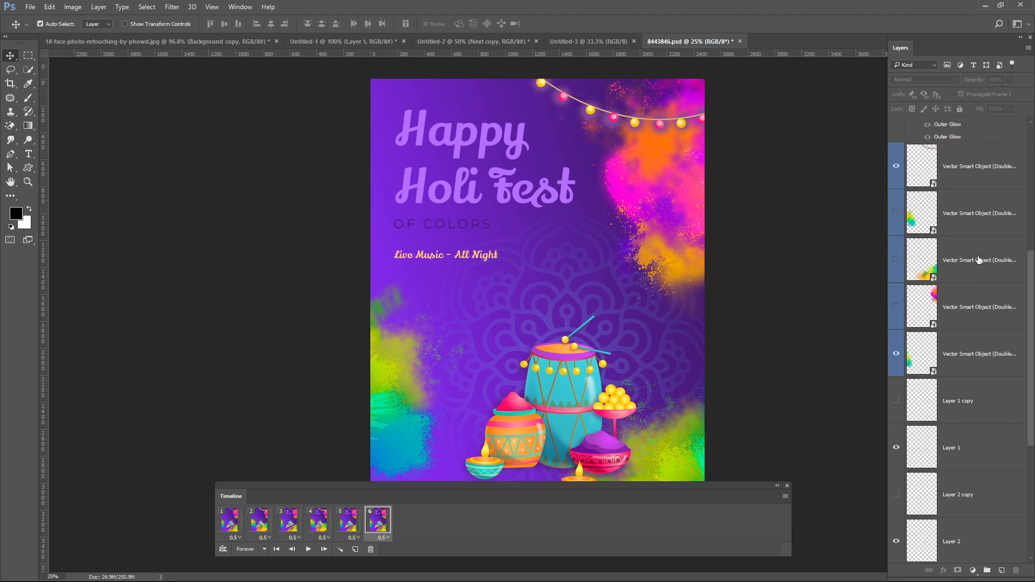
{"action": "scroll", "coordinate": [979, 260], "scroll_direction": "up", "scroll_amount": 5}
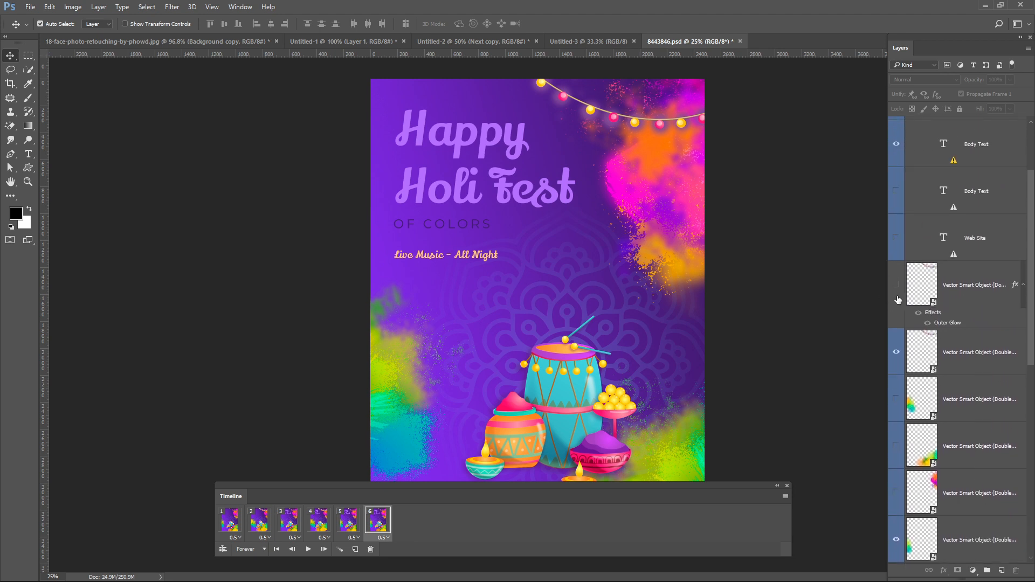
{"action": "left_click", "coordinate": [895, 285]}
{"action": "left_click", "coordinate": [896, 352]}
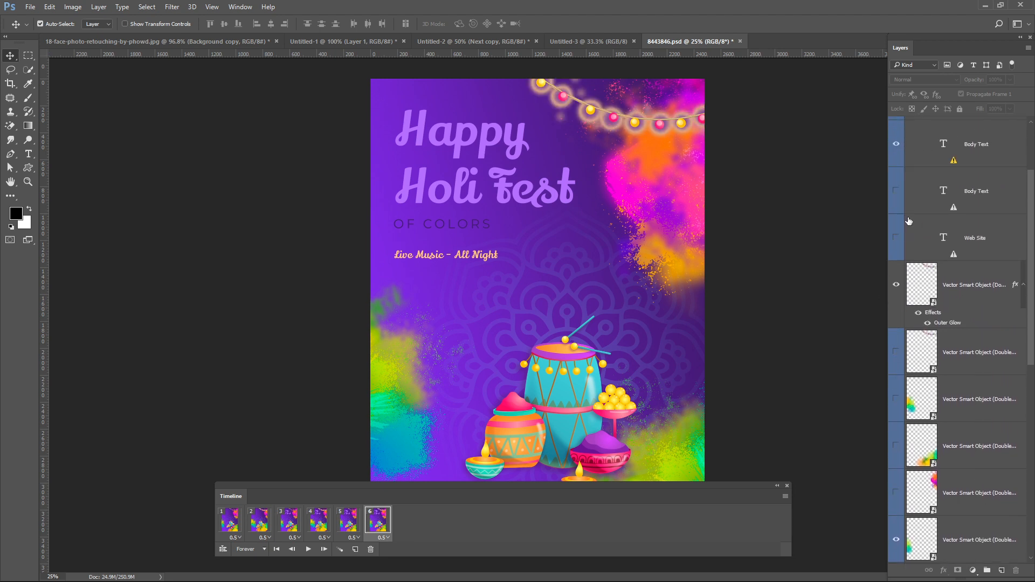
{"action": "left_click", "coordinate": [896, 190]}
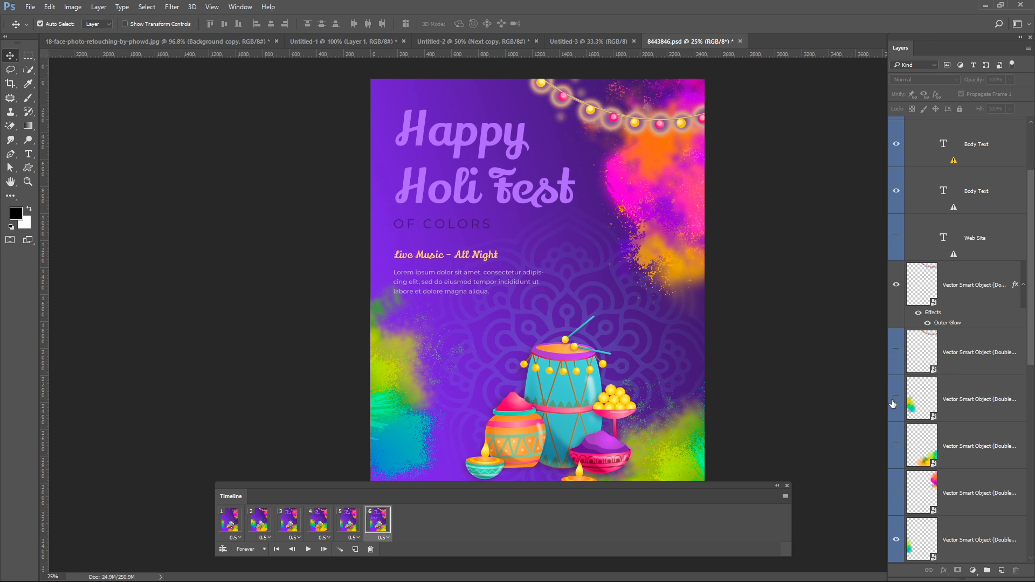
In frame 6, show the three large splash copies and hide the original left splash.
{"action": "left_click_drag", "start_coordinate": [894, 403], "coordinate": [896, 493]}
{"action": "scroll", "coordinate": [938, 485], "scroll_direction": "down", "scroll_amount": 1}
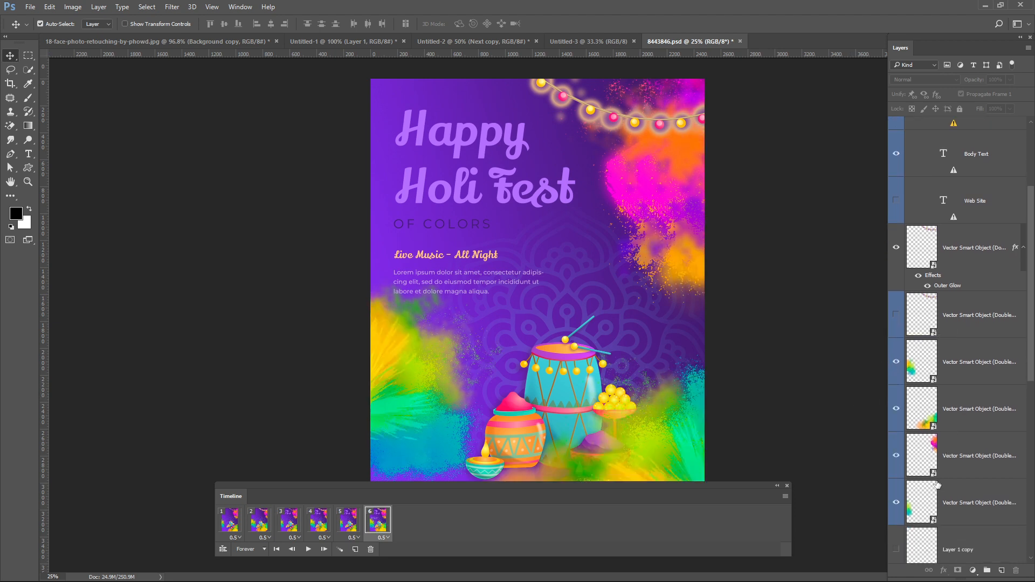
{"action": "left_click", "coordinate": [896, 503]}
In frame 6, switch the drumsticks from Layer 1 and Layer 2 to Layer 1 copy and Layer 2 copy.
{"action": "scroll", "coordinate": [900, 501], "scroll_direction": "down", "scroll_amount": 2}
{"action": "left_click", "coordinate": [896, 488]}
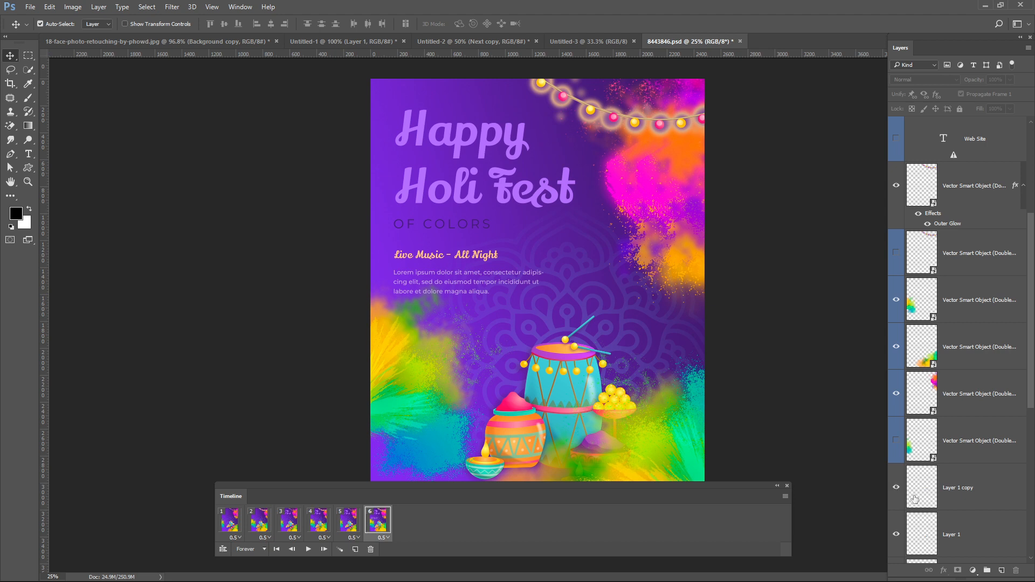
{"action": "scroll", "coordinate": [914, 500], "scroll_direction": "down", "scroll_amount": 1}
{"action": "left_click", "coordinate": [896, 499]}
{"action": "scroll", "coordinate": [898, 504], "scroll_direction": "down", "scroll_amount": 1}
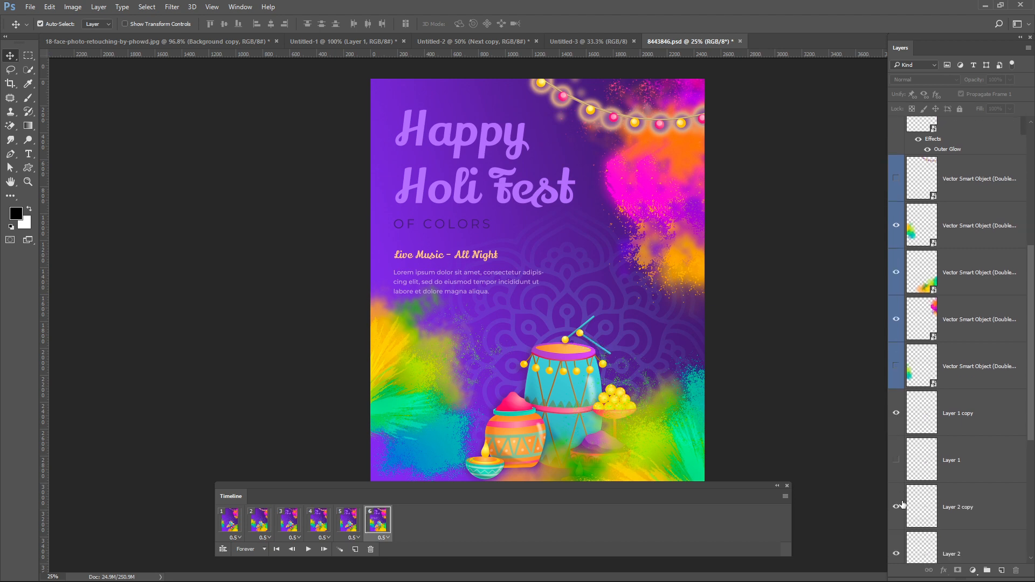
{"action": "scroll", "coordinate": [903, 505], "scroll_direction": "down", "scroll_amount": 1}
{"action": "left_click", "coordinate": [899, 527]}
In frame 6, replace the original mandala with its rotated copy and hide the two remaining original splashes.
{"action": "scroll", "coordinate": [938, 509], "scroll_direction": "down", "scroll_amount": 6}
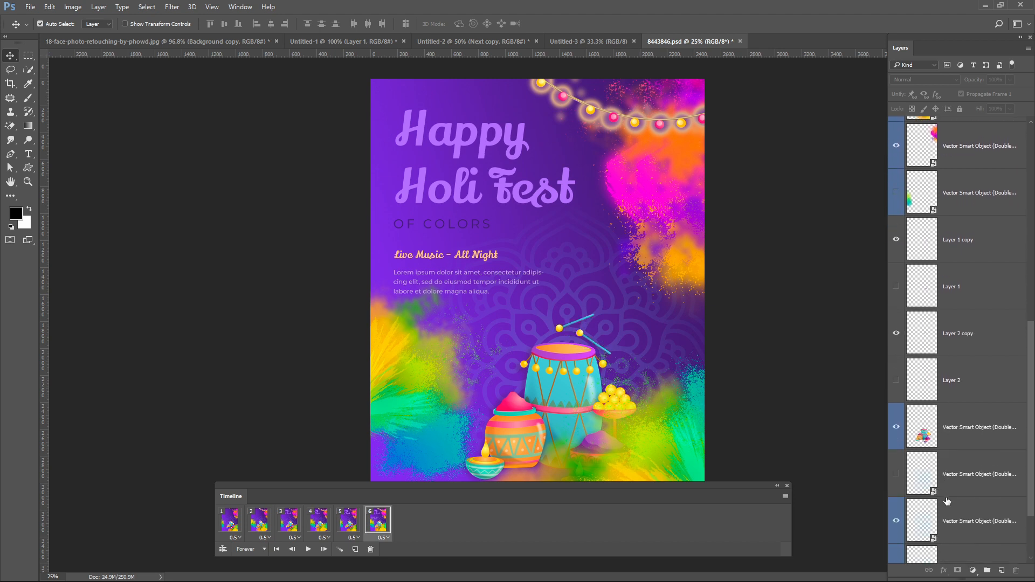
{"action": "scroll", "coordinate": [947, 501], "scroll_direction": "down", "scroll_amount": 2}
{"action": "left_click", "coordinate": [896, 434]}
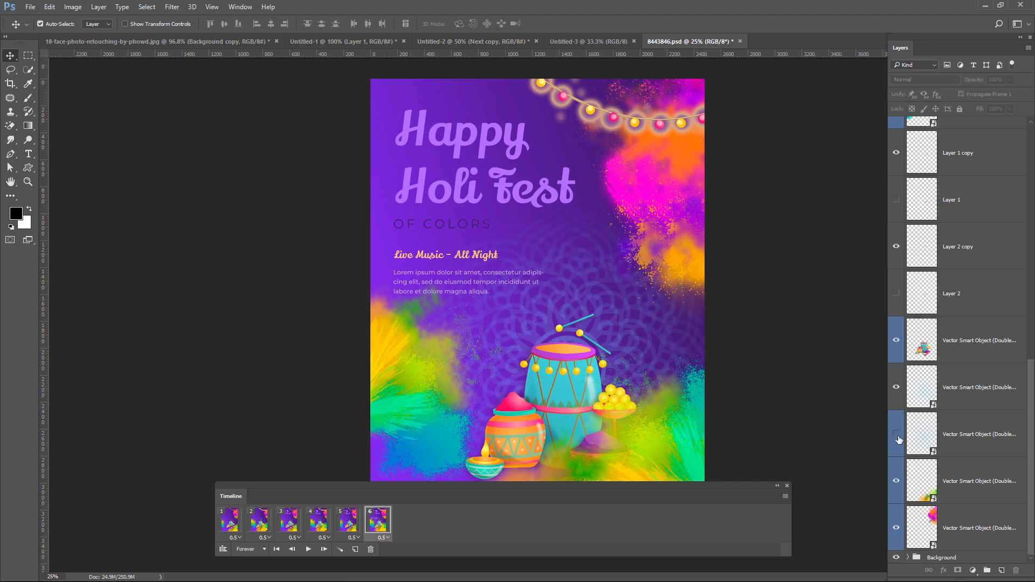
{"action": "left_click", "coordinate": [896, 481]}
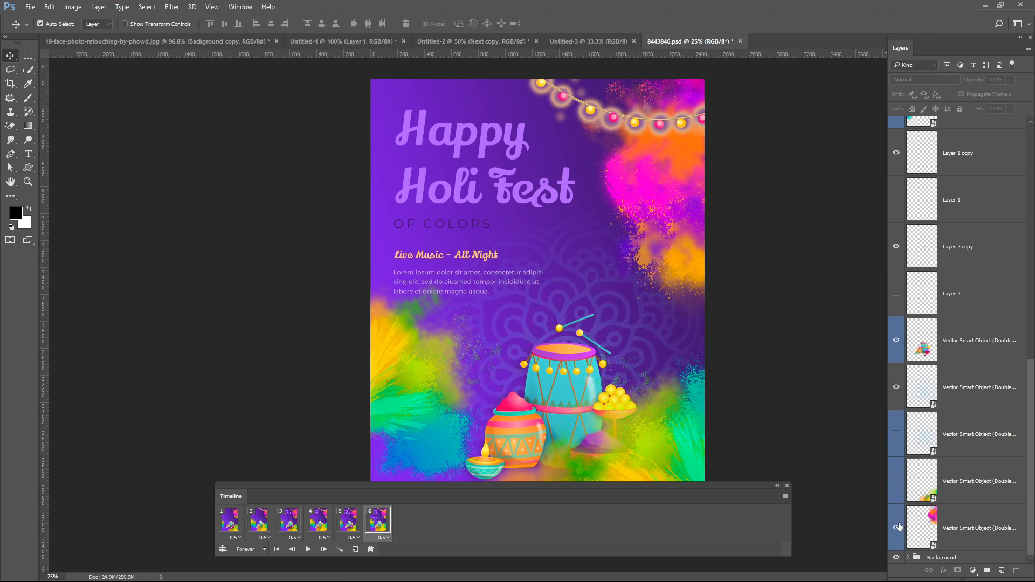
{"action": "left_click", "coordinate": [896, 528]}
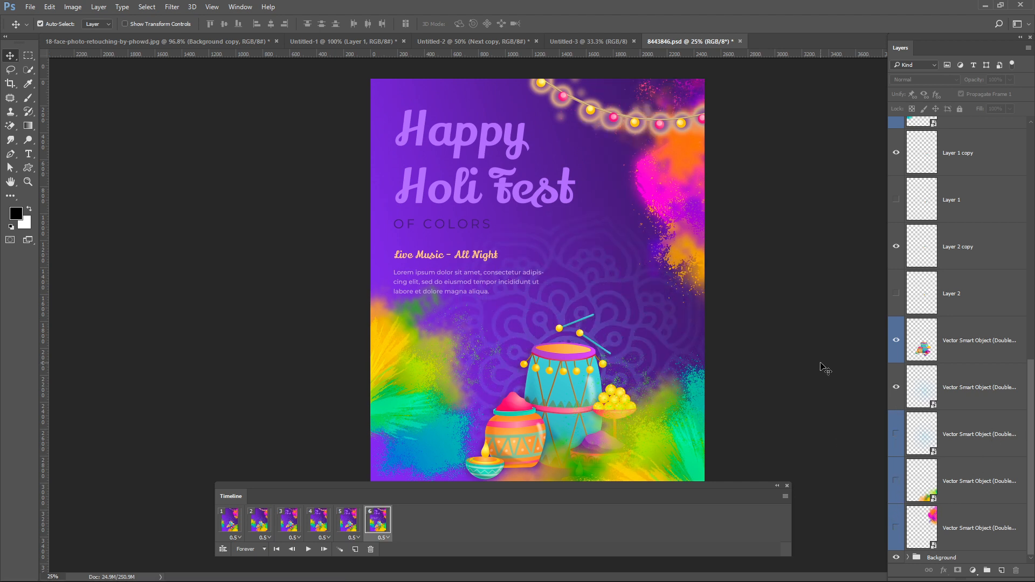
Play the six-frame animation to review the motion, and stop the playback.
{"action": "key", "text": "space"}
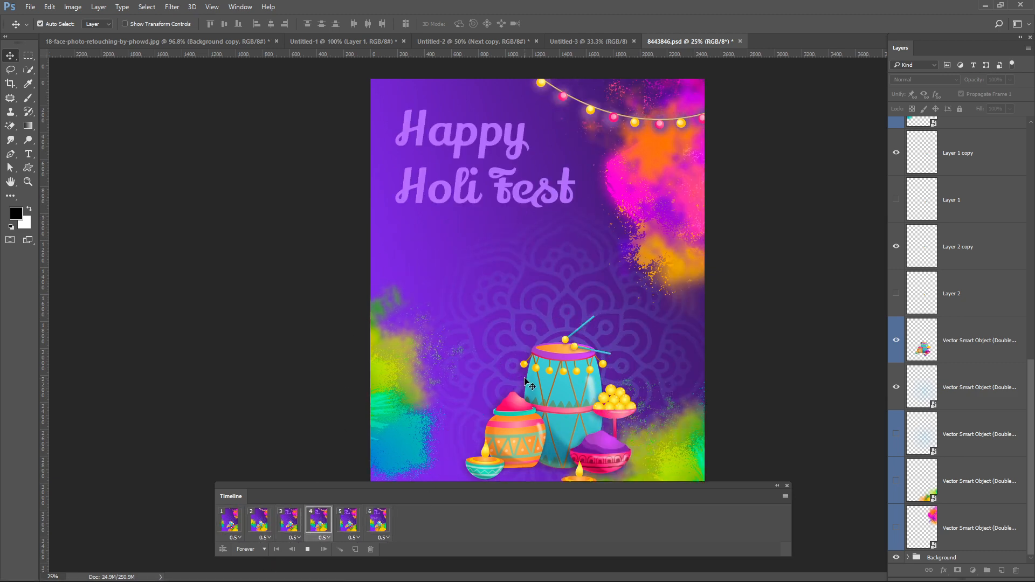
{"action": "key", "text": "space"}
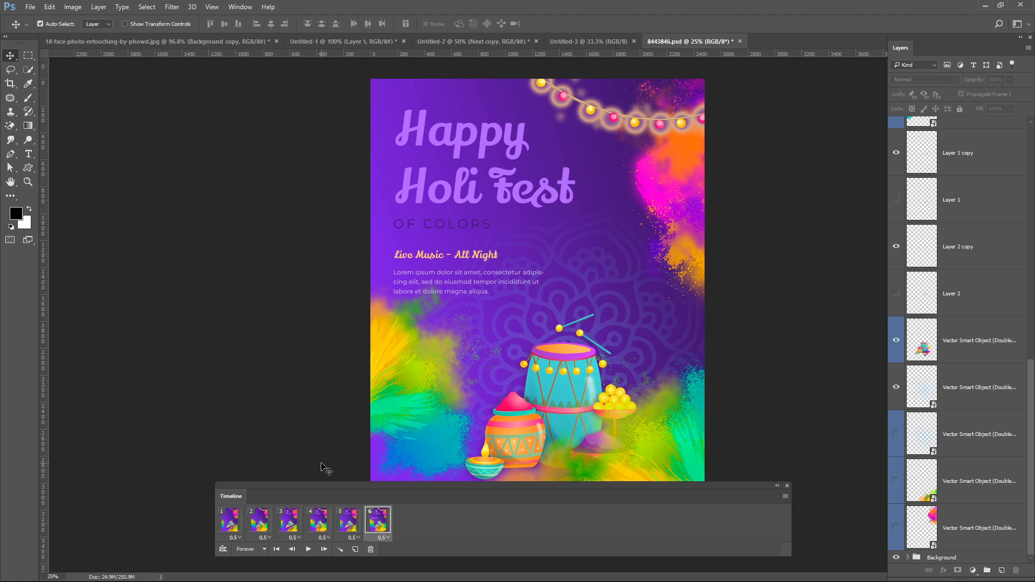
Set the delay of all six frames to 0 seconds.
{"action": "left_click", "coordinate": [234, 519], "text": "shift"}
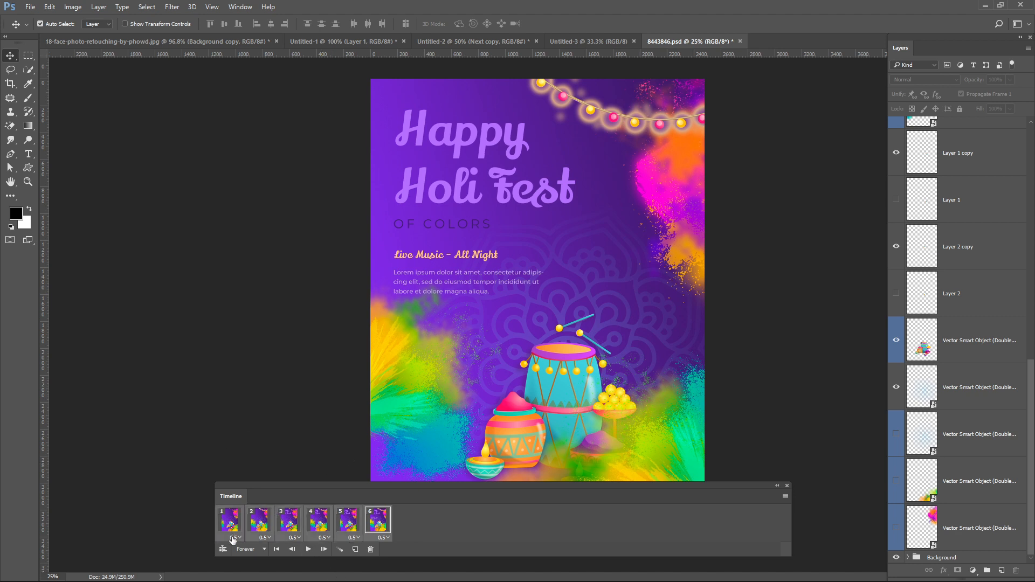
{"action": "left_click", "coordinate": [232, 540]}
{"action": "left_click", "coordinate": [243, 383]}
Tween frame 1 with the next frame, adding 10 frames across all layers.
{"action": "left_click", "coordinate": [237, 522]}
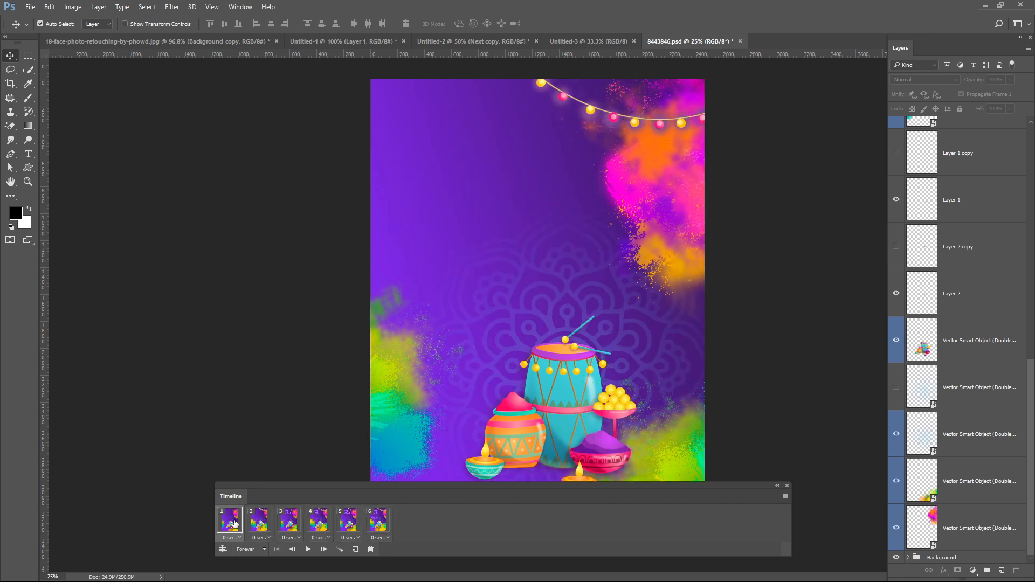
{"action": "left_click", "coordinate": [342, 549]}
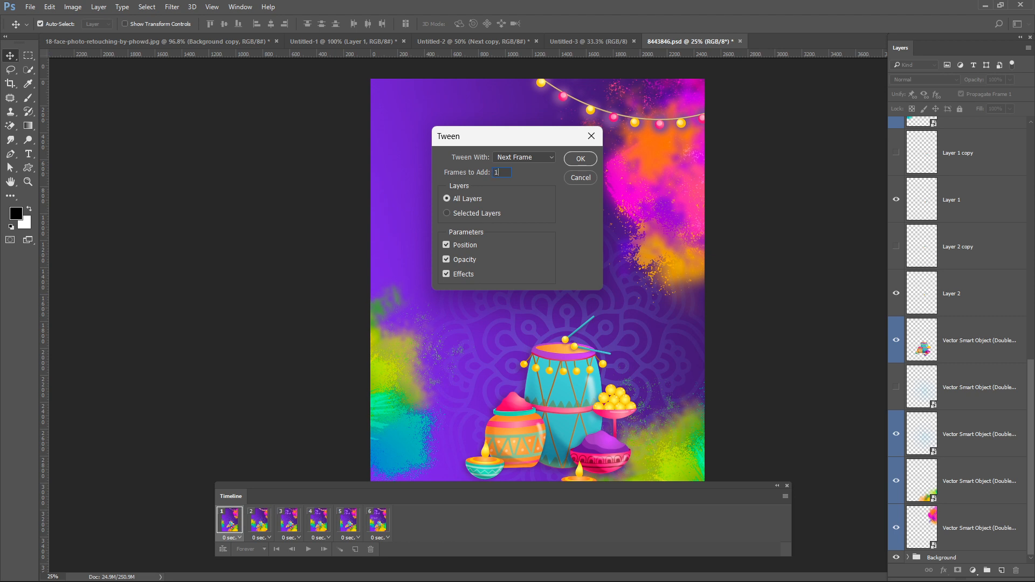
{"action": "left_click", "coordinate": [576, 160]}
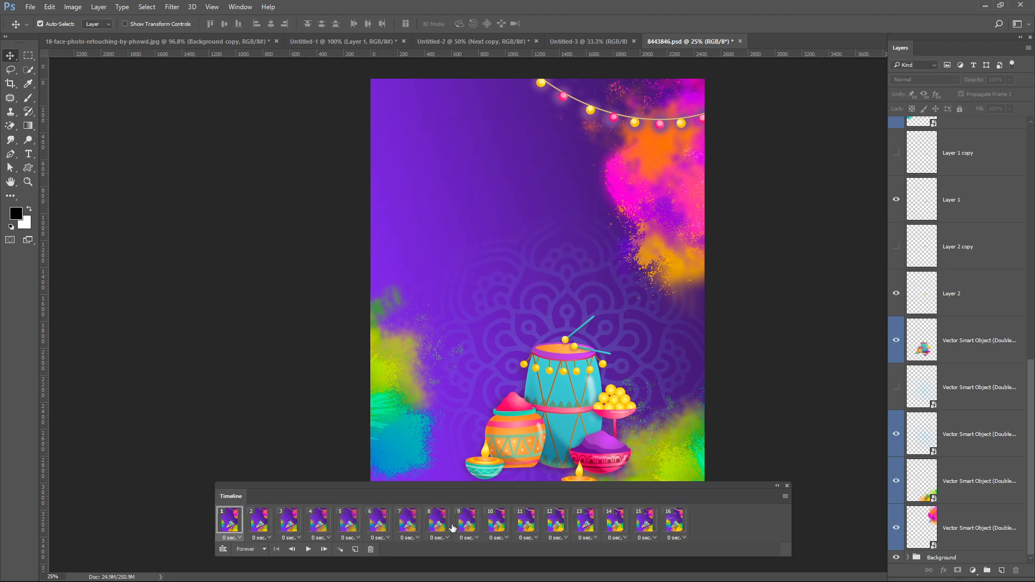
Compare frames 10 to 13 to find where the first tween ends and the original second frame sits.
{"action": "left_click", "coordinate": [530, 522]}
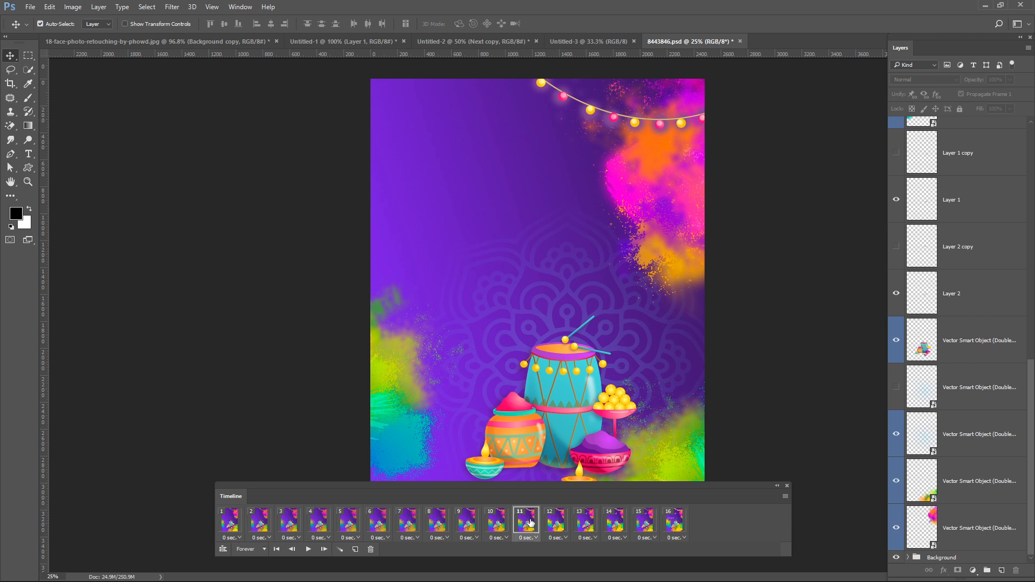
{"action": "left_click", "coordinate": [489, 522]}
{"action": "left_click", "coordinate": [518, 520]}
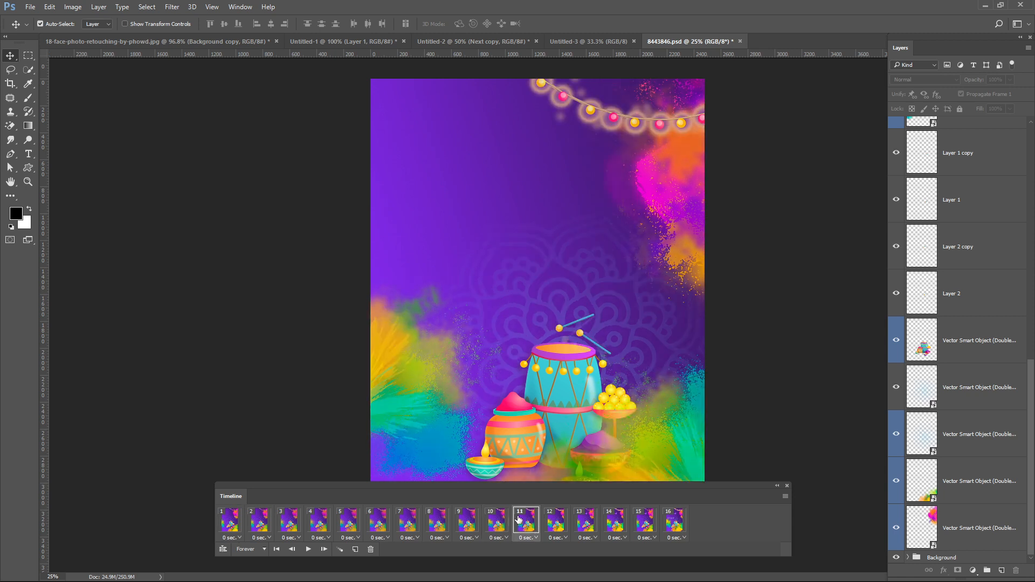
{"action": "left_click", "coordinate": [555, 522]}
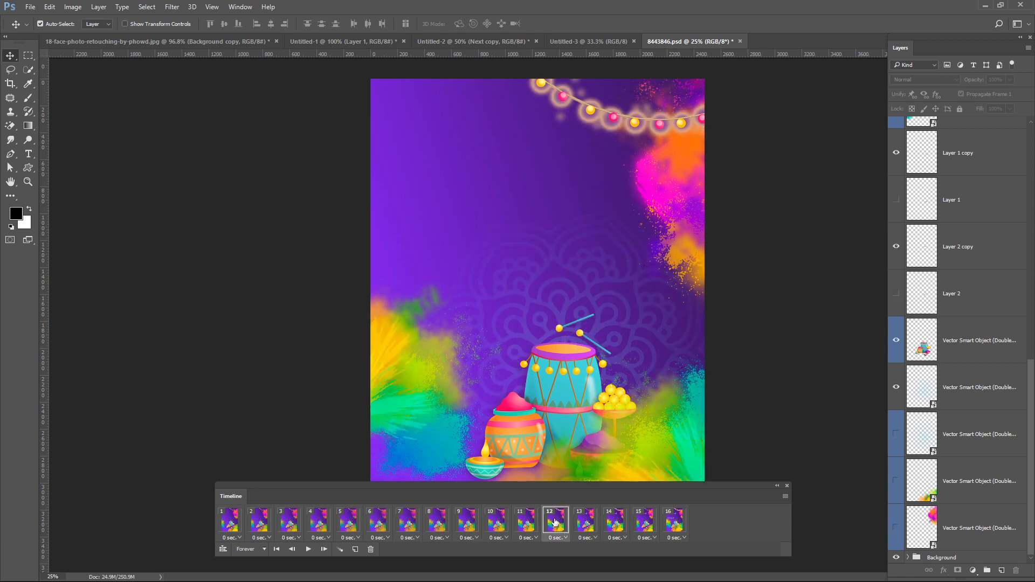
{"action": "left_click", "coordinate": [581, 519]}
{"action": "left_click", "coordinate": [559, 521]}
{"action": "left_click", "coordinate": [527, 523]}
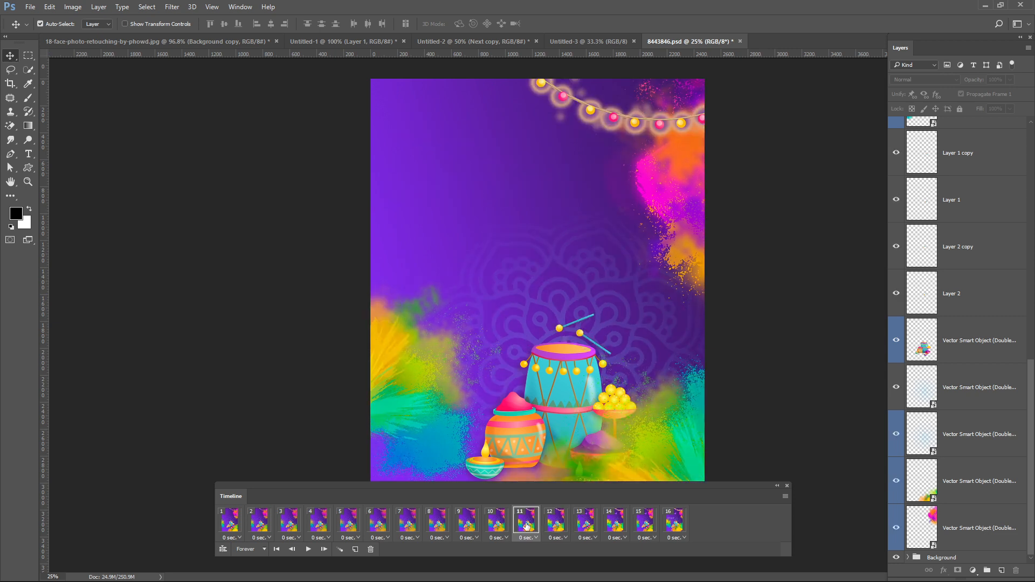
{"action": "left_click", "coordinate": [484, 527]}
{"action": "left_click", "coordinate": [527, 526]}
{"action": "left_click", "coordinate": [550, 522]}
{"action": "left_click", "coordinate": [537, 523]}
Tween frame 12 with the next frame, adding 10 frames across all layers with position, opacity and effects.
{"action": "left_click", "coordinate": [557, 525]}
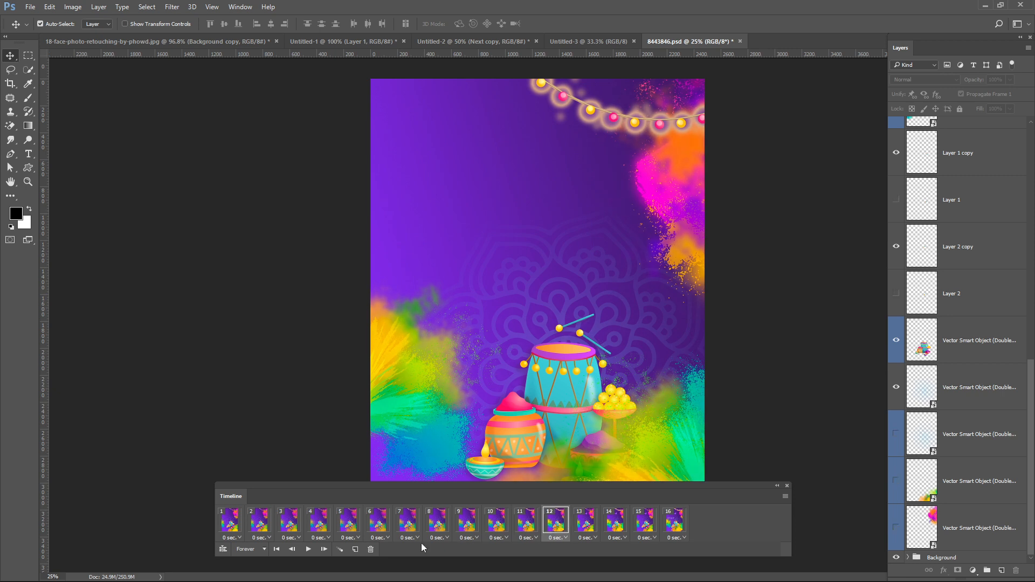
{"action": "left_click", "coordinate": [340, 548]}
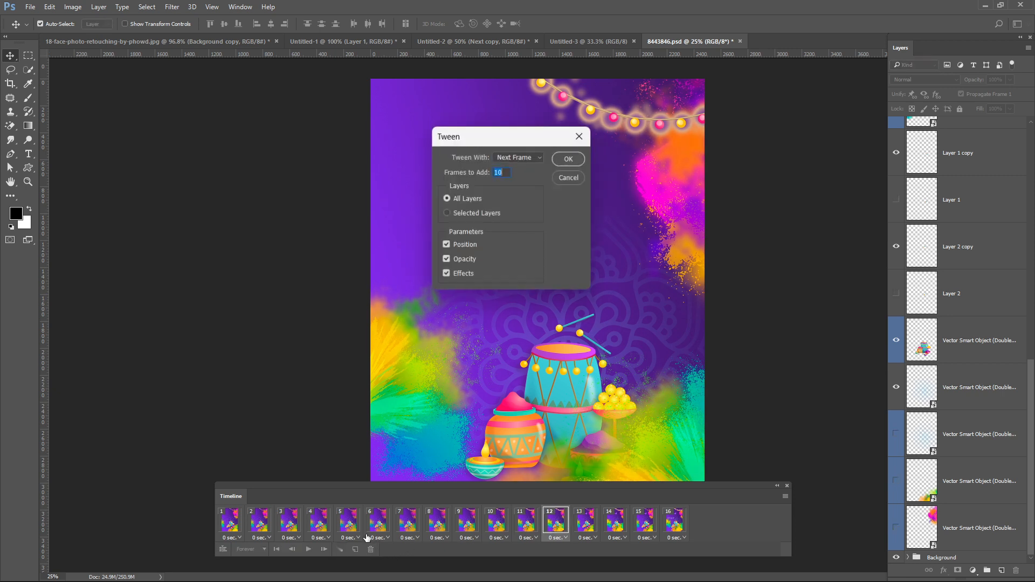
{"action": "left_click", "coordinate": [569, 159]}
Tween frame 21 with the next frame, adding 10 in-between frames.
{"action": "left_click_drag", "start_coordinate": [580, 550], "coordinate": [659, 545]}
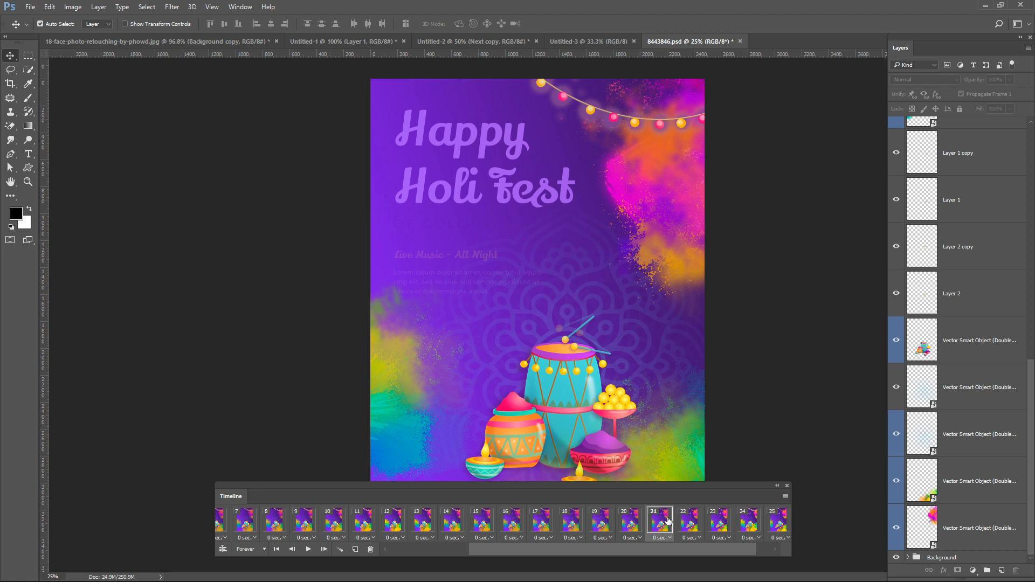
{"action": "left_click", "coordinate": [340, 549]}
{"action": "left_click", "coordinate": [583, 163]}
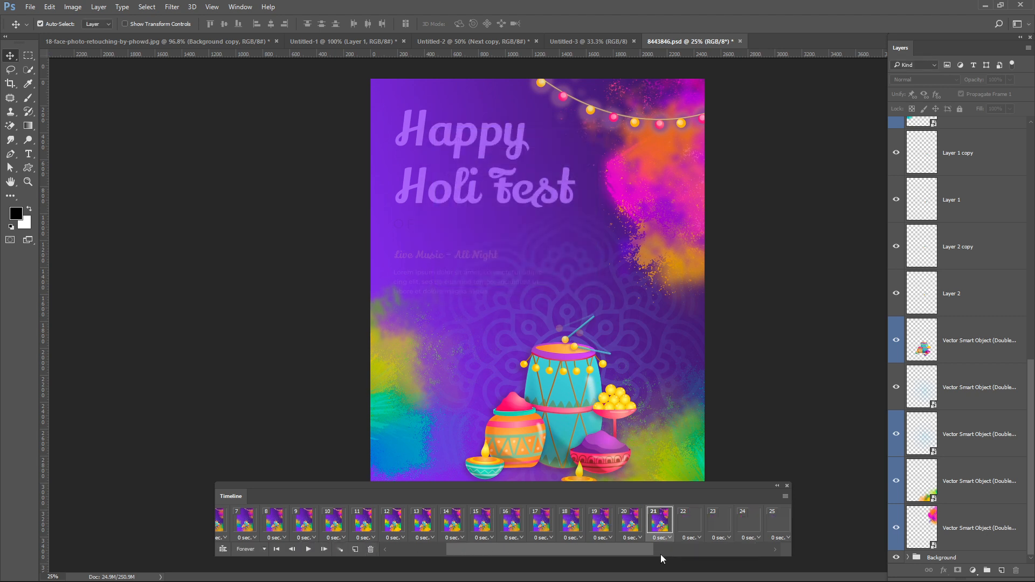
Tween frame 34 with the next frame, adding 10 frames across all layers with position, opacity and effects.
{"action": "left_click_drag", "start_coordinate": [640, 544], "coordinate": [768, 550]}
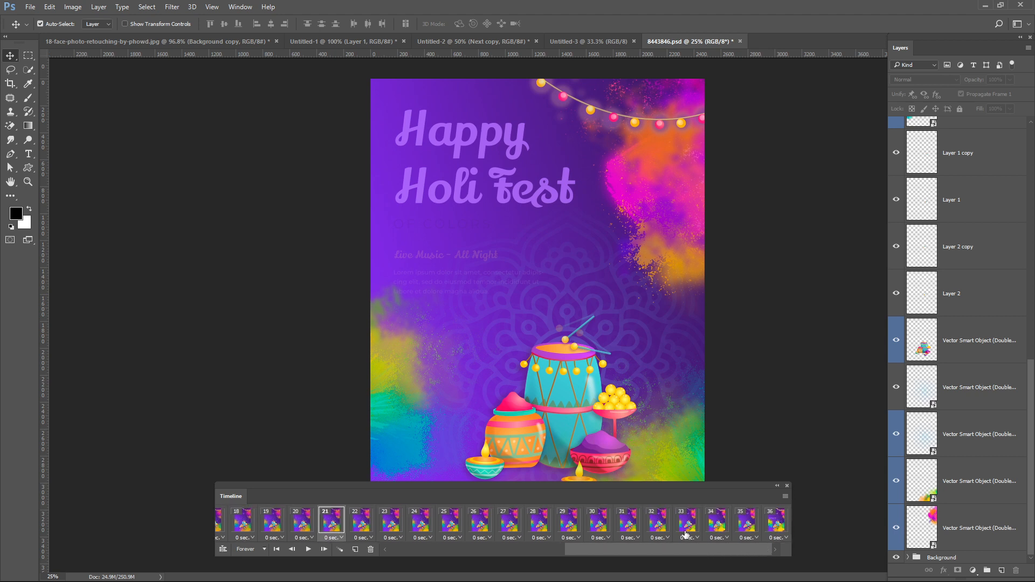
{"action": "left_click", "coordinate": [648, 520]}
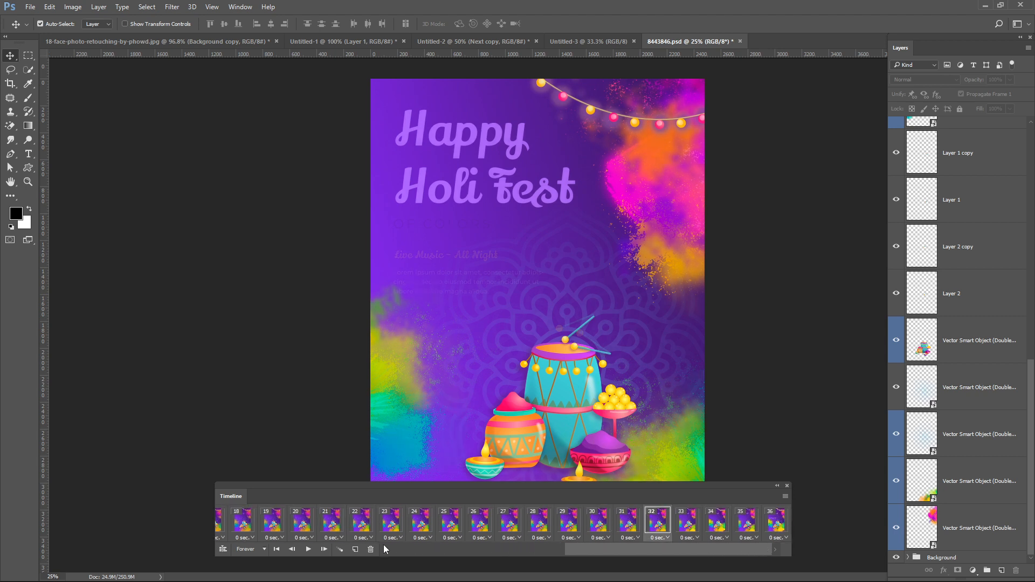
{"action": "left_click", "coordinate": [695, 522]}
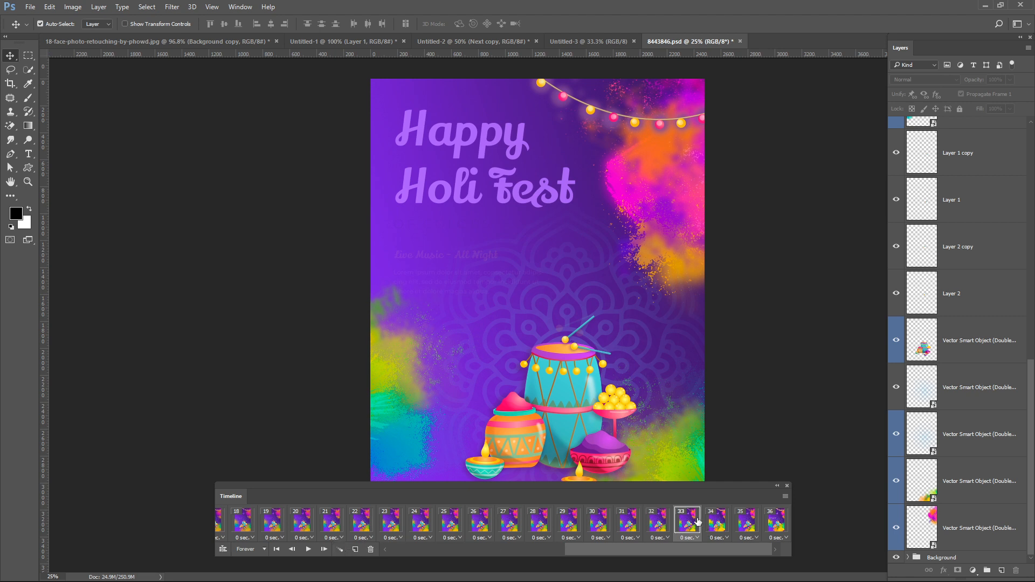
{"action": "left_click", "coordinate": [709, 521]}
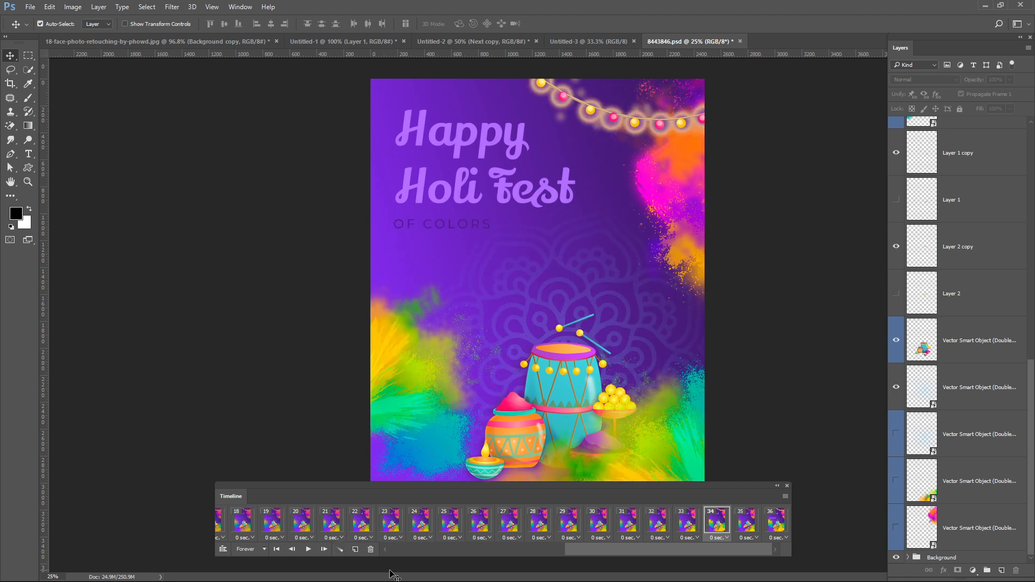
{"action": "left_click", "coordinate": [340, 549]}
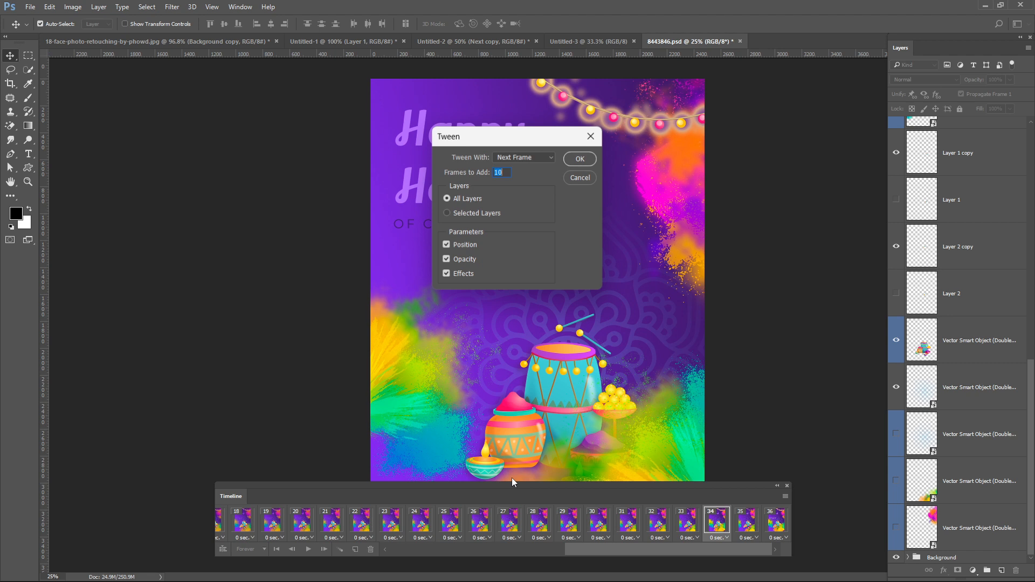
{"action": "left_click", "coordinate": [586, 161]}
Tween frame 45 with the next frame, adding 10 frames across all layers with position, opacity and effects.
{"action": "left_click_drag", "start_coordinate": [624, 546], "coordinate": [781, 545]}
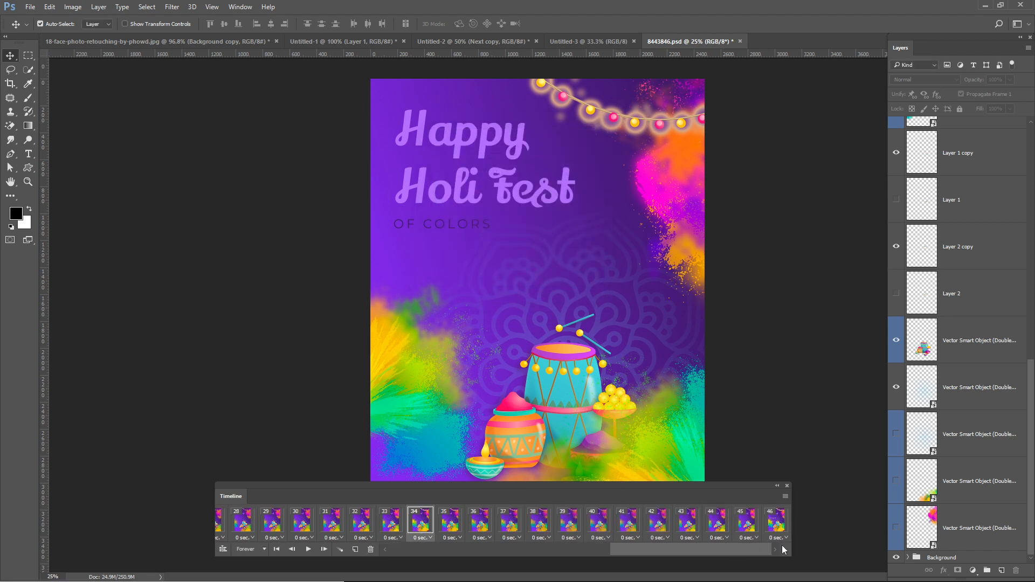
{"action": "left_click", "coordinate": [742, 521]}
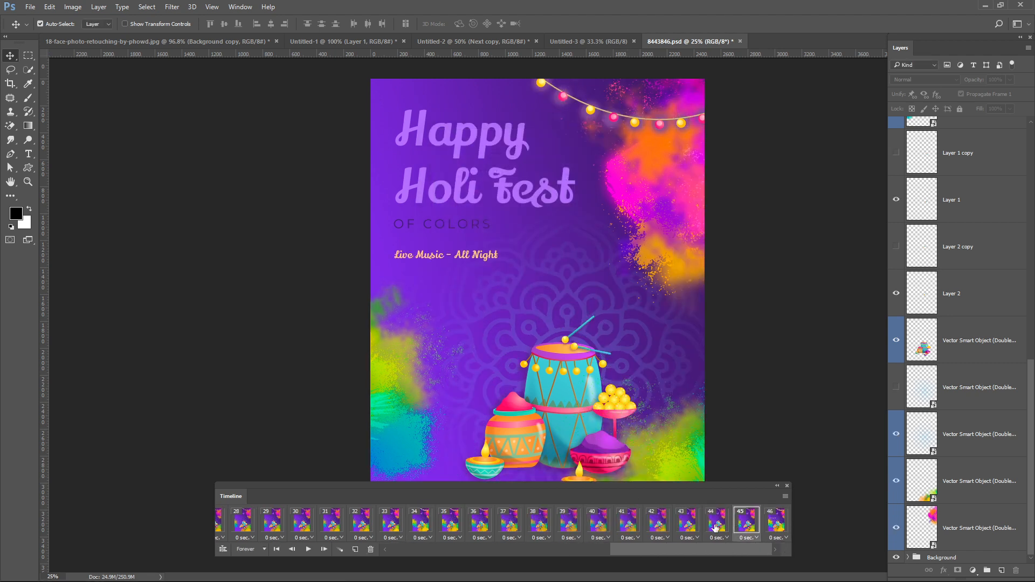
{"action": "left_click", "coordinate": [716, 525]}
{"action": "left_click", "coordinate": [693, 526]}
{"action": "left_click", "coordinate": [745, 521]}
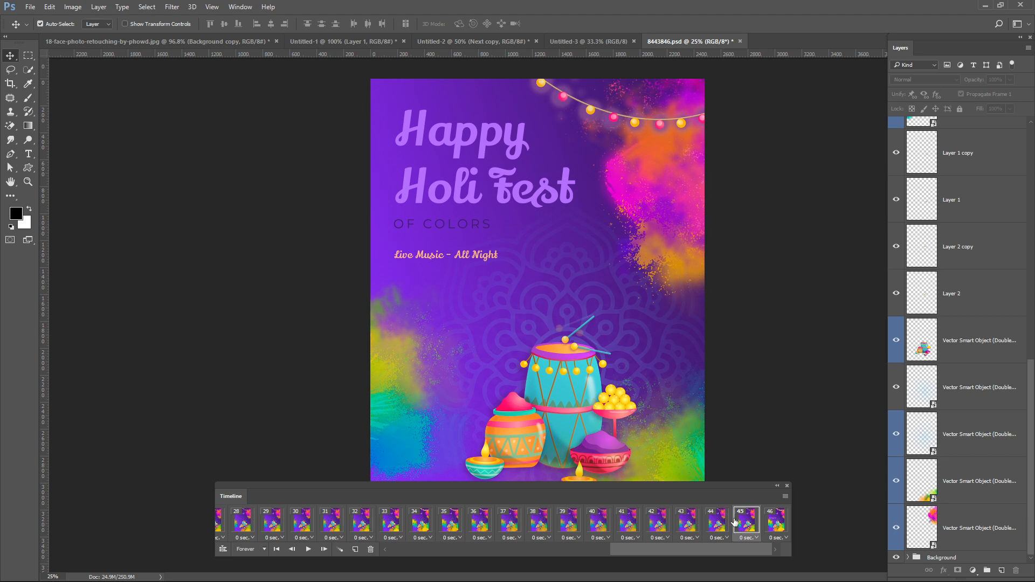
{"action": "left_click", "coordinate": [340, 550]}
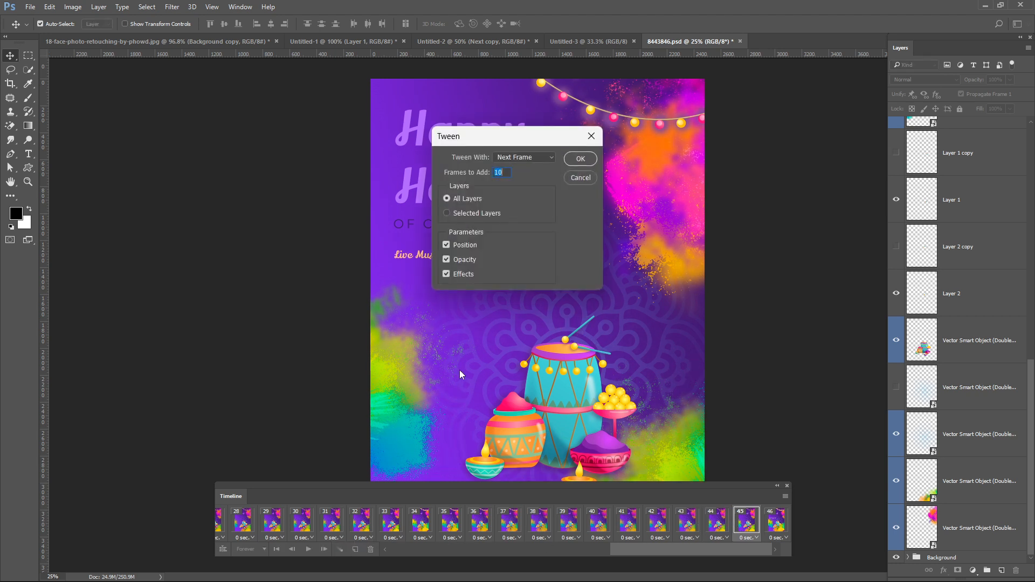
{"action": "left_click", "coordinate": [583, 163]}
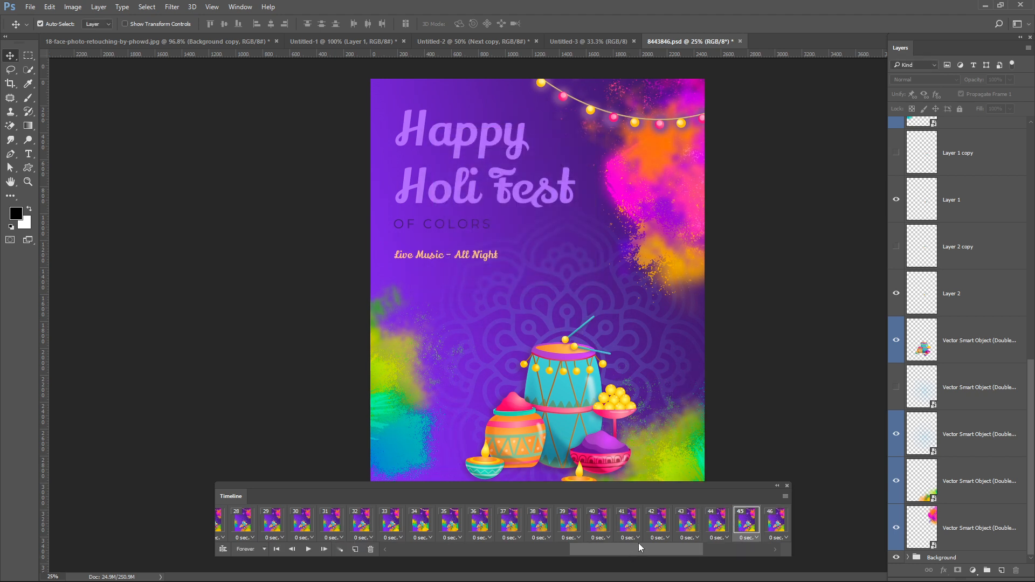
Check the last frames of the animation and play back the full tweened sequence.
{"action": "left_click_drag", "start_coordinate": [638, 548], "coordinate": [783, 546]}
{"action": "left_click", "coordinate": [777, 520]}
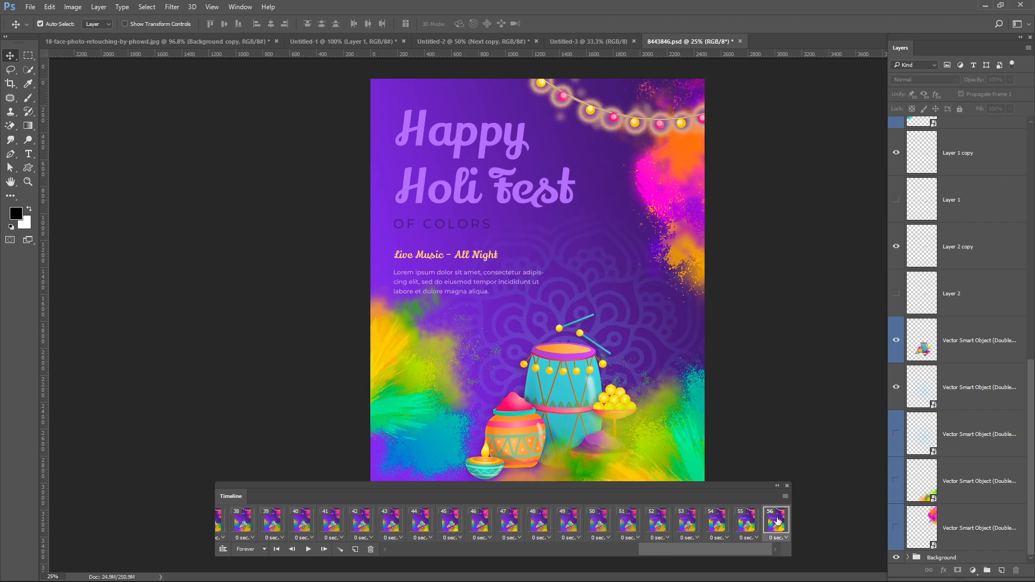
{"action": "left_click", "coordinate": [755, 525]}
{"action": "key", "text": "space"}
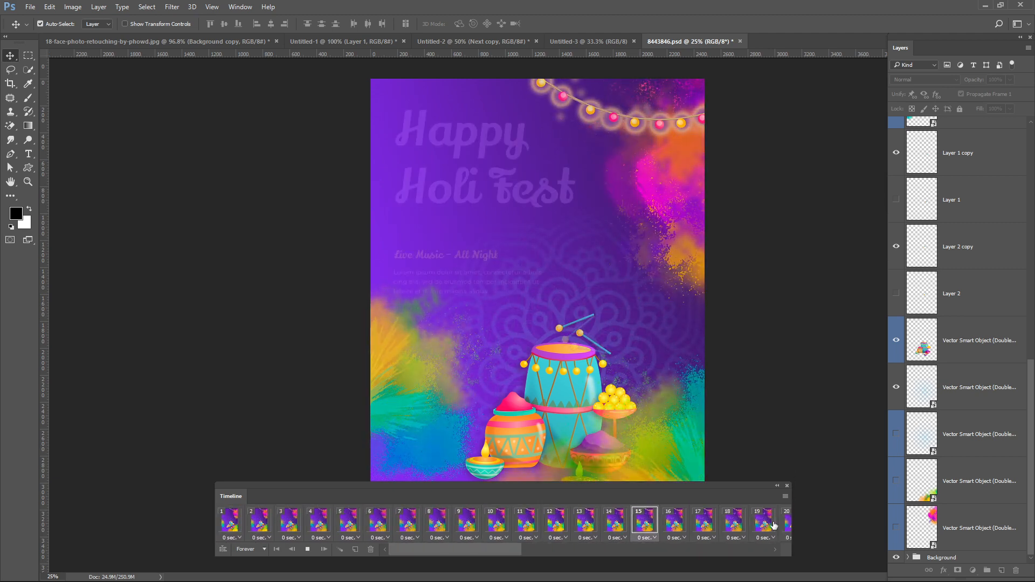
{"action": "key", "text": "space"}
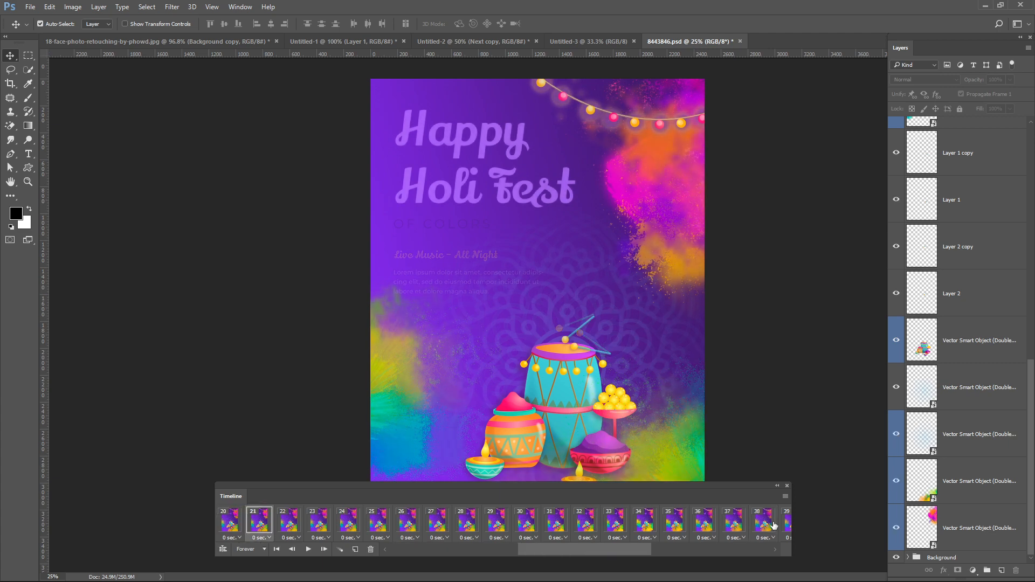
Start a Save for Web (Legacy) export of the animation and set its file format to GIF.
{"action": "left_click", "coordinate": [36, 7]}
{"action": "mouse_move", "coordinate": [90, 201]}
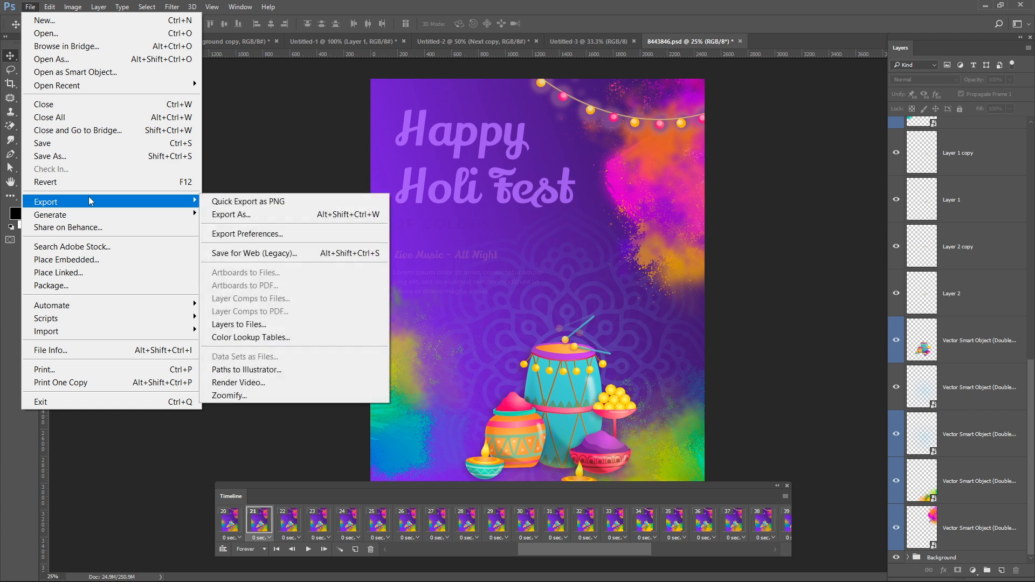
{"action": "left_click", "coordinate": [290, 255]}
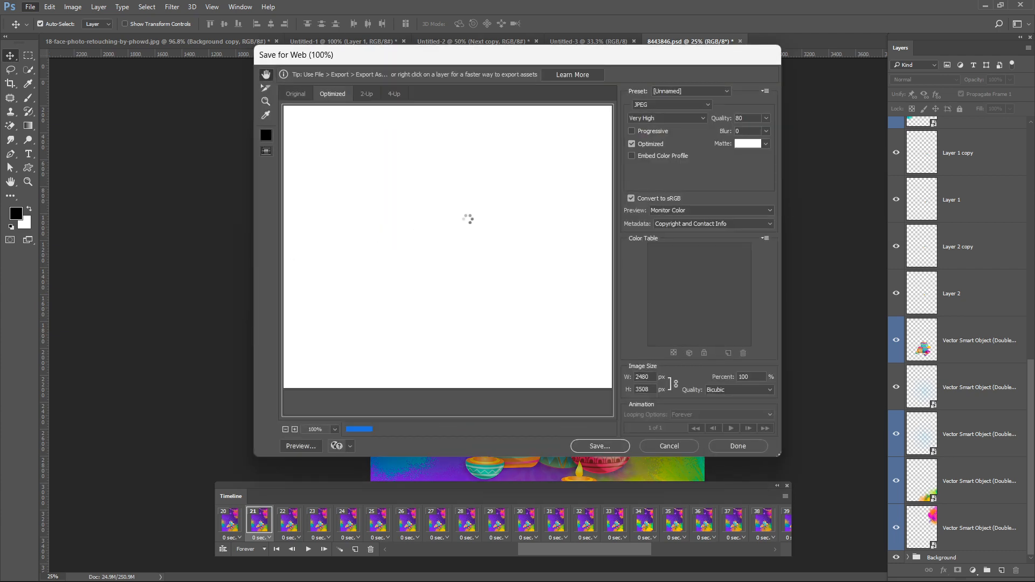
{"action": "left_click", "coordinate": [678, 105]}
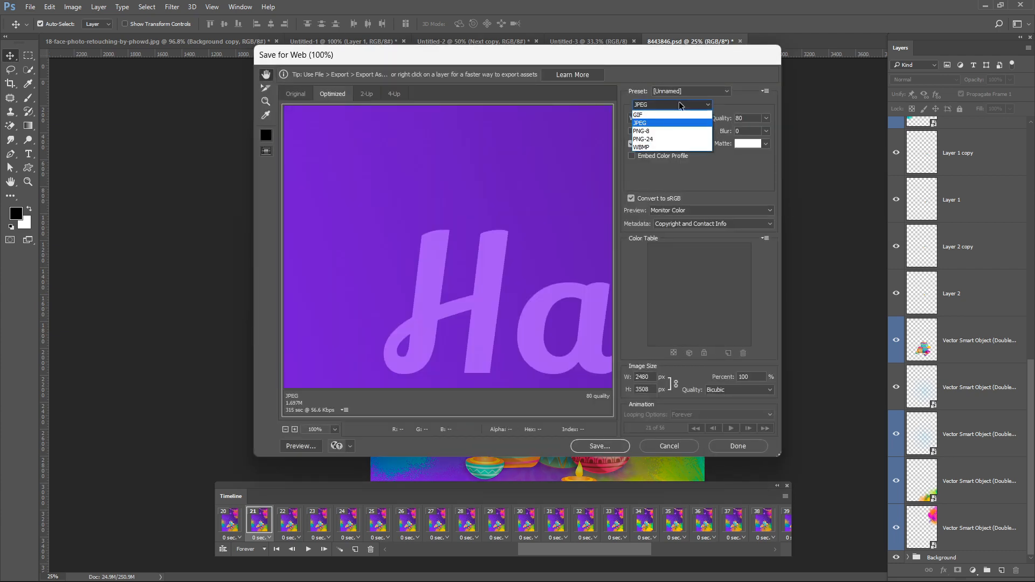
{"action": "left_click", "coordinate": [678, 116]}
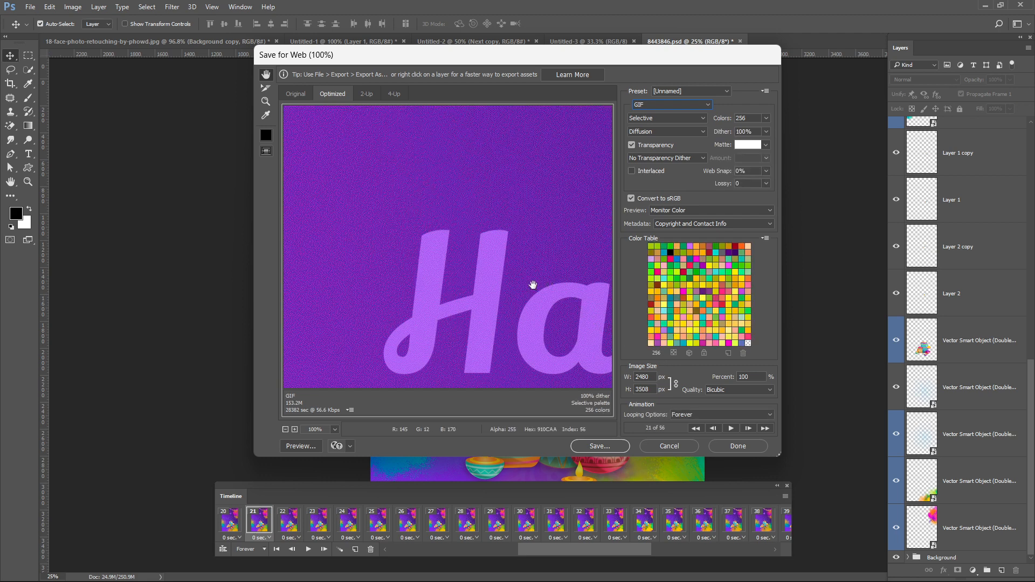
Examine the poster in the export preview at 25% zoom.
{"action": "left_click", "coordinate": [286, 429]}
{"action": "left_click", "coordinate": [287, 430]}
{"action": "left_click", "coordinate": [287, 429]}
{"action": "left_click", "coordinate": [286, 430]}
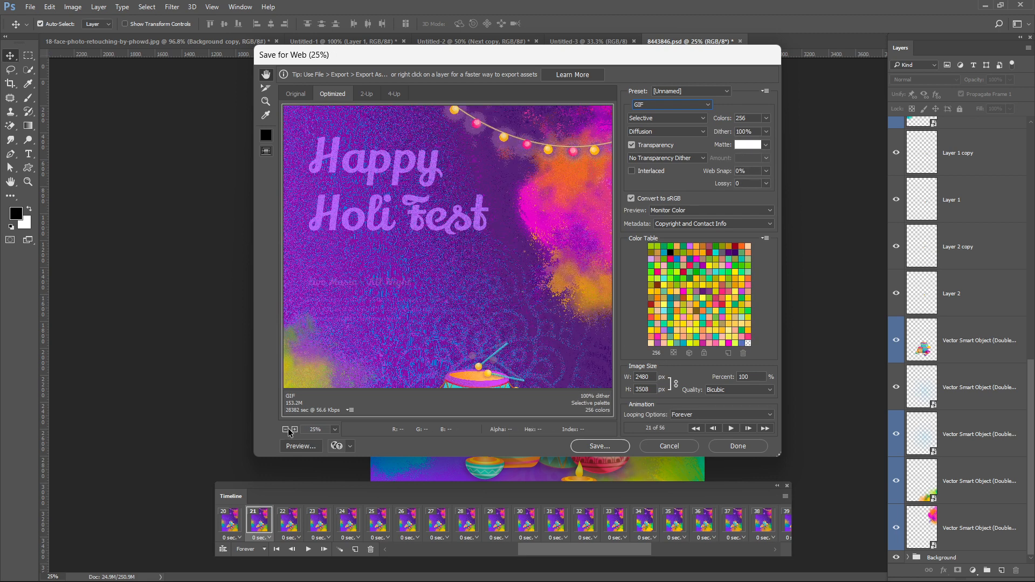
{"action": "left_click", "coordinate": [287, 430]}
{"action": "left_click", "coordinate": [287, 430]}
{"action": "left_click", "coordinate": [295, 430]}
{"action": "left_click", "coordinate": [295, 430]}
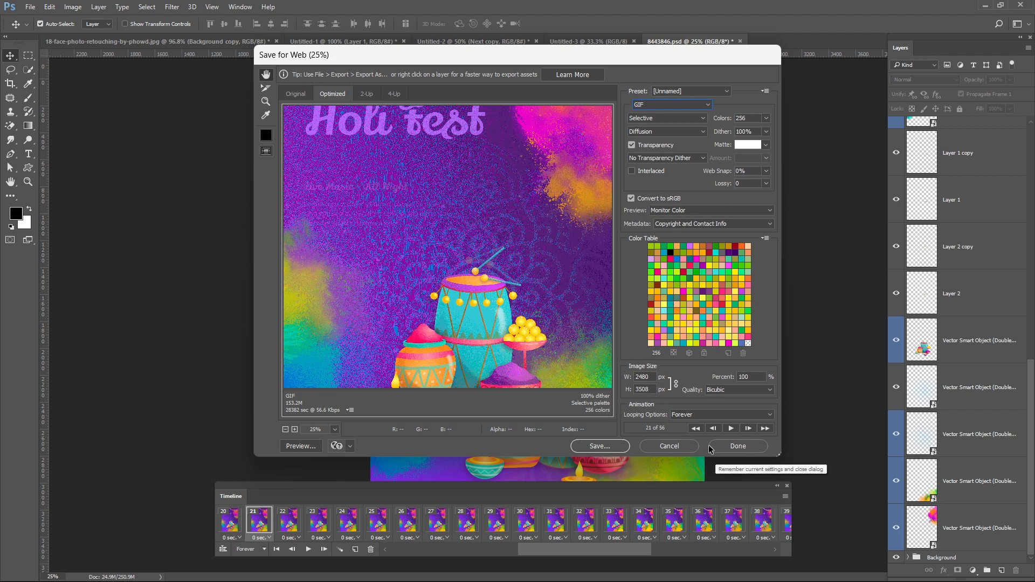
Save the optimized GIF to the Desktop with the file name "Holi Gif".
{"action": "left_click", "coordinate": [616, 447]}
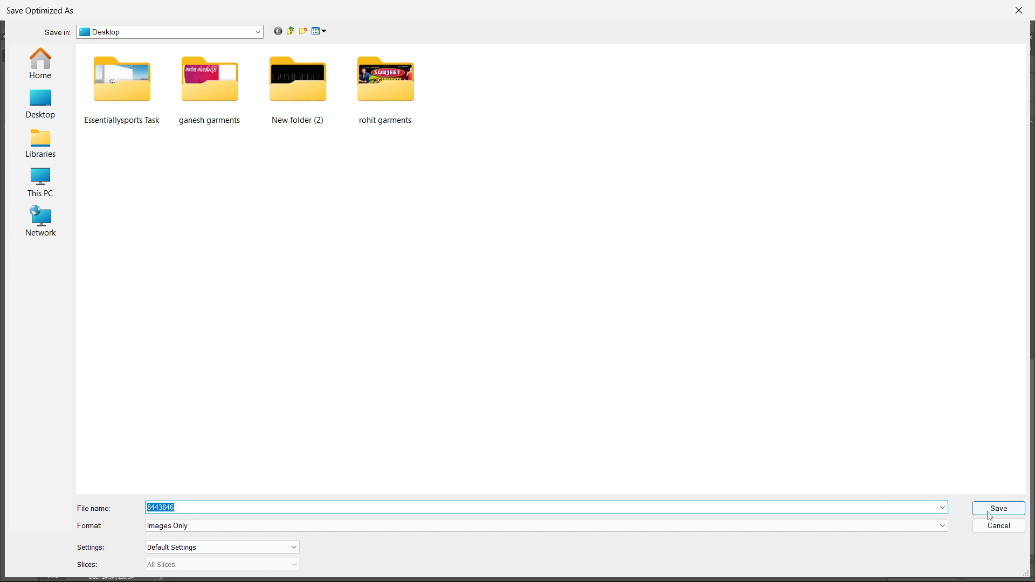
{"action": "type", "text": "Holi Gif"}
{"action": "key", "text": "Return"}
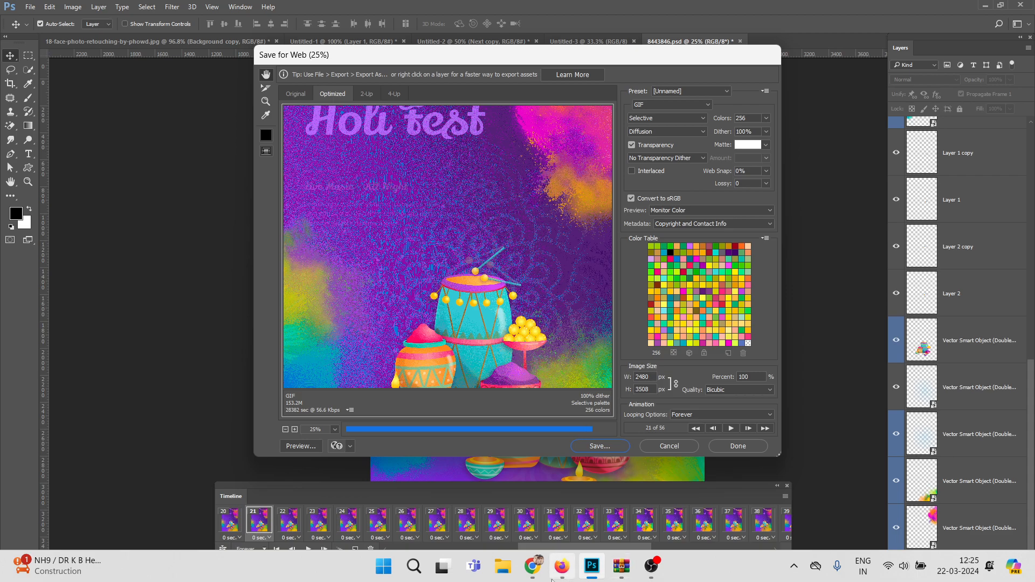
Switch to Chrome, close the Holi poster template preview on Freepik, and minimize the browser.
{"action": "left_click", "coordinate": [534, 566]}
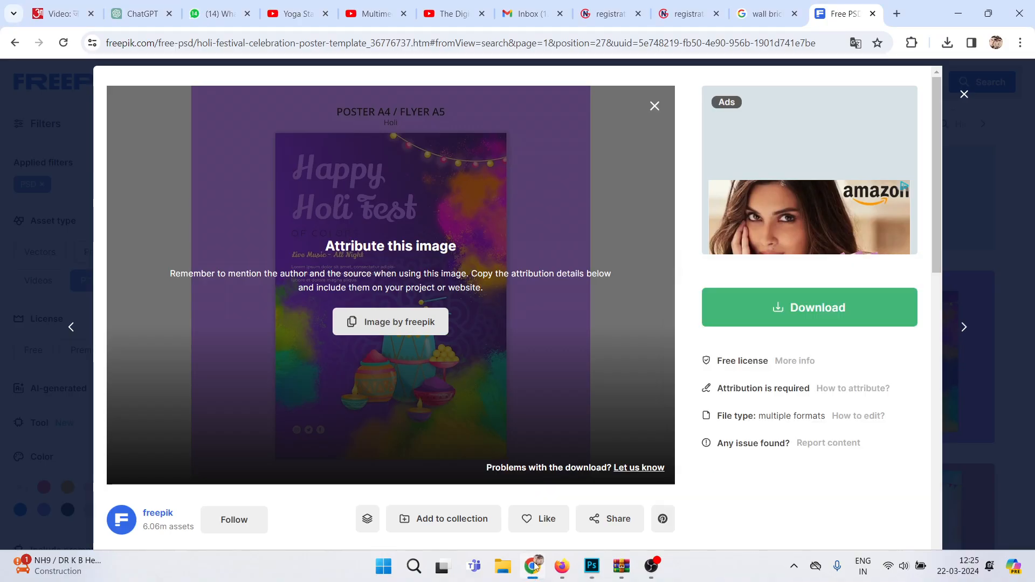
{"action": "left_click", "coordinate": [964, 94]}
{"action": "scroll", "coordinate": [421, 213], "scroll_direction": "up", "scroll_amount": 10}
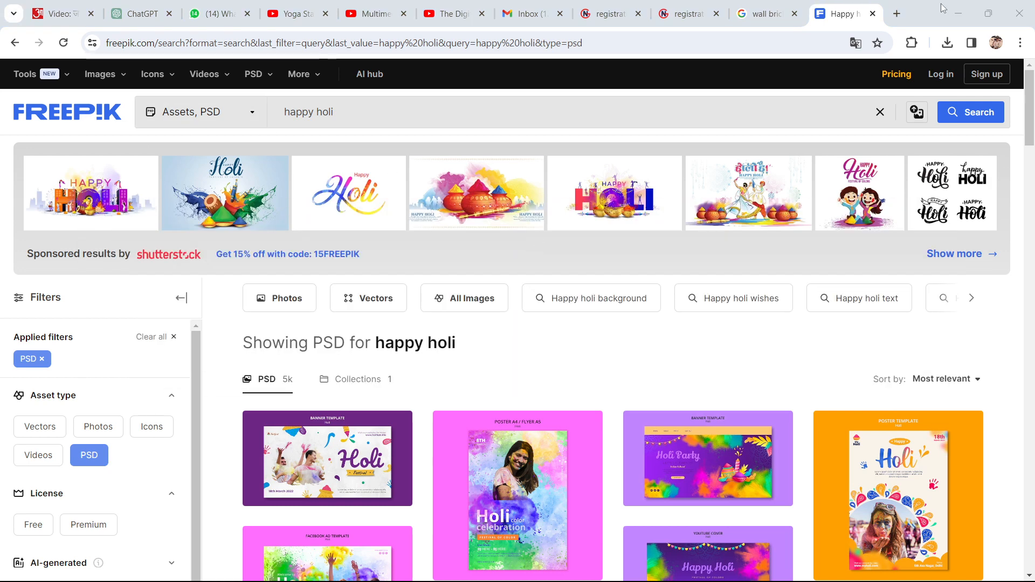
{"action": "left_click", "coordinate": [958, 13]}
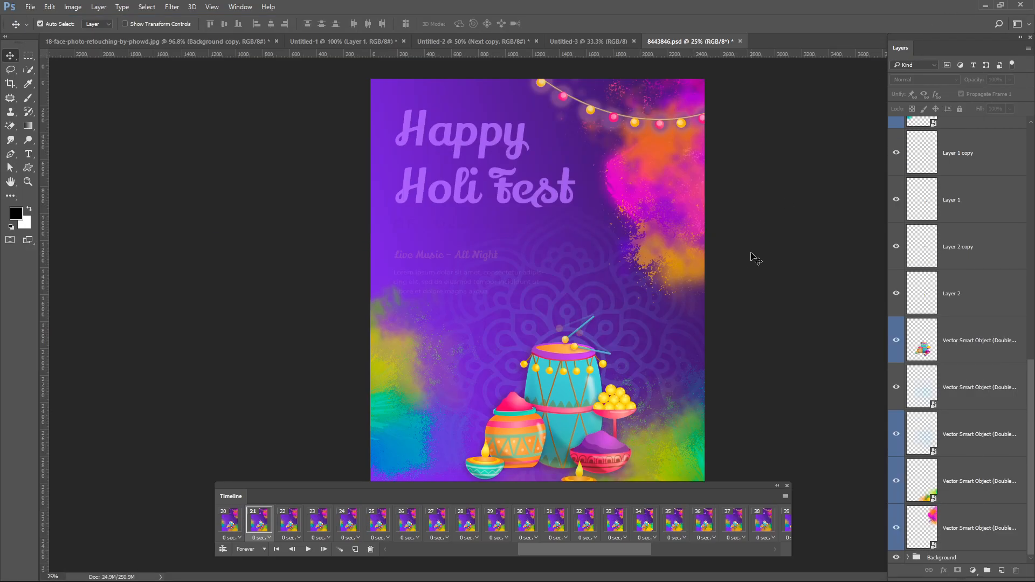
Show the Windows desktop and open the exported Holi-Gif file to view it.
{"action": "mouse_move", "coordinate": [561, 581]}
{"action": "left_click", "coordinate": [1034, 580]}
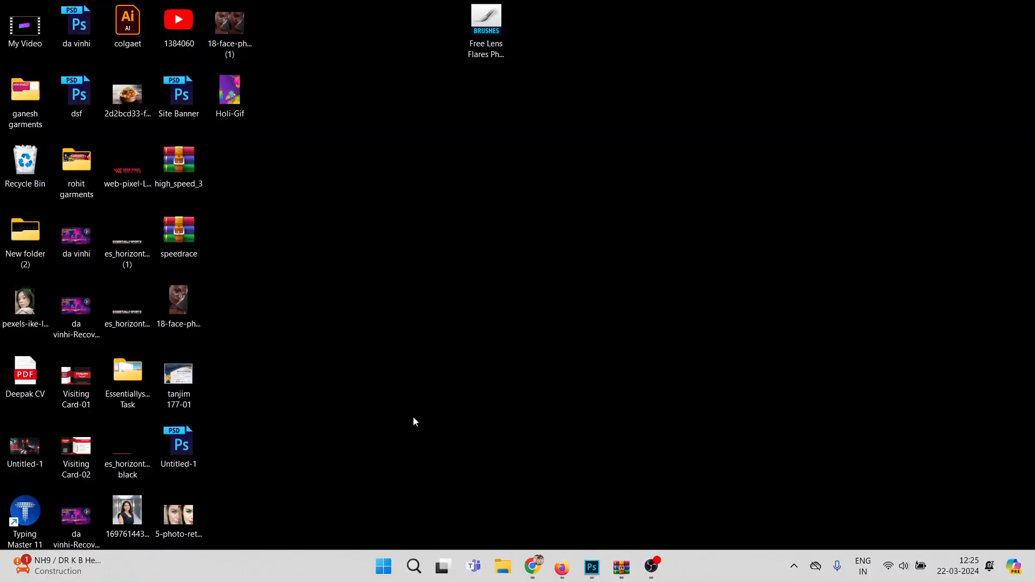
{"action": "double_click", "coordinate": [230, 97]}
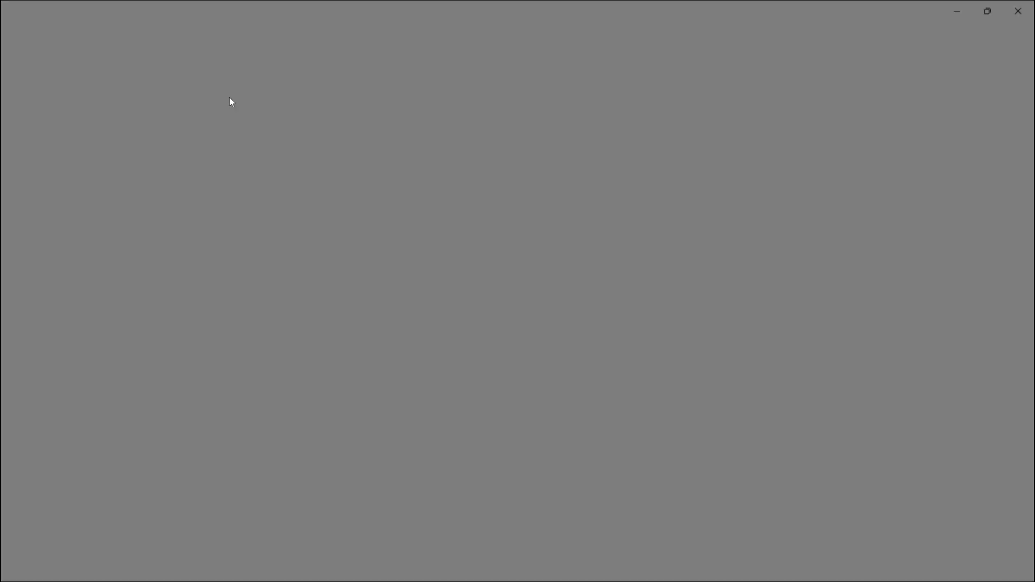